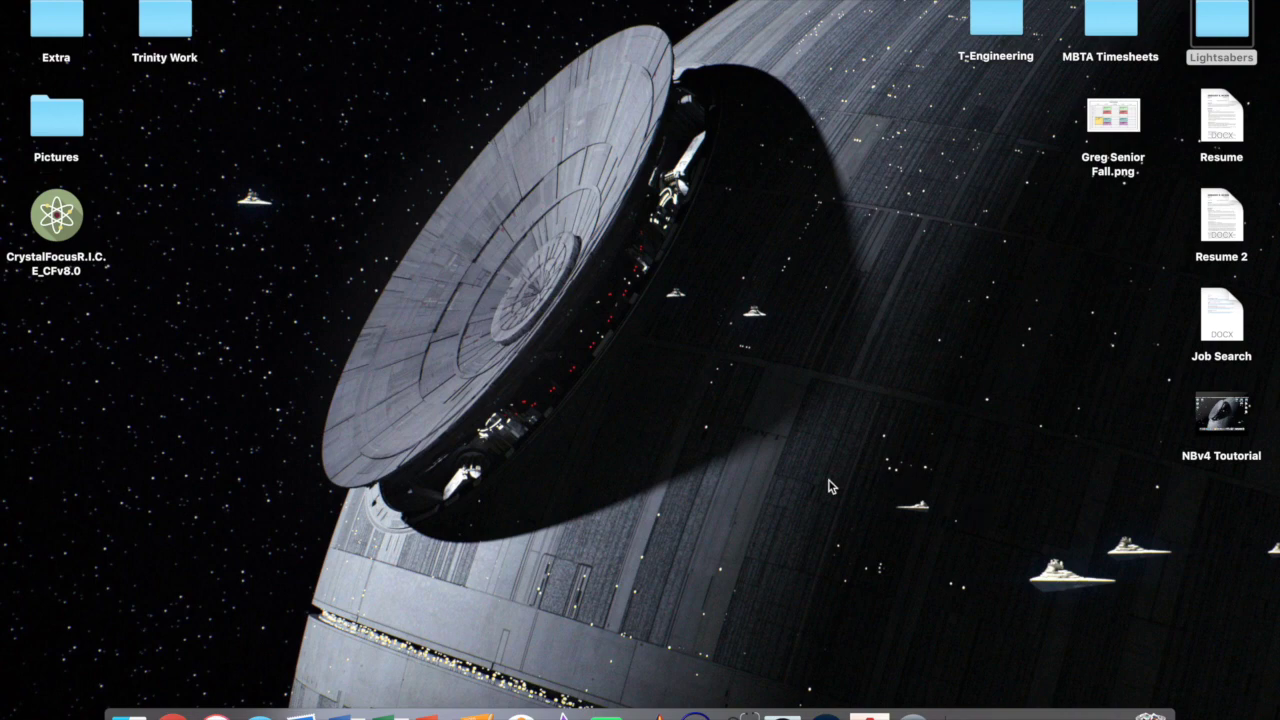
- View the Transcend USB 3.0 card reader page on Amazon in Chrome, and minimise the browser window
{"action": "left_click", "coordinate": [1104, 705]}
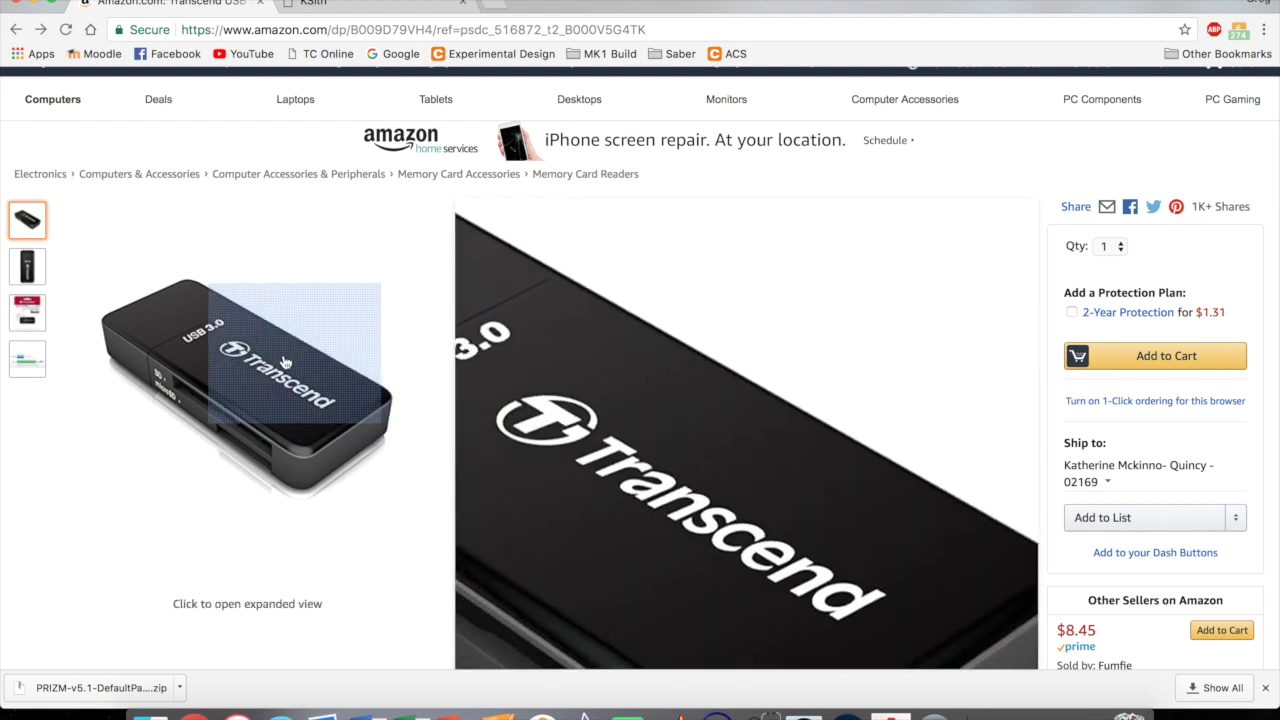
{"action": "left_click", "coordinate": [33, 4]}
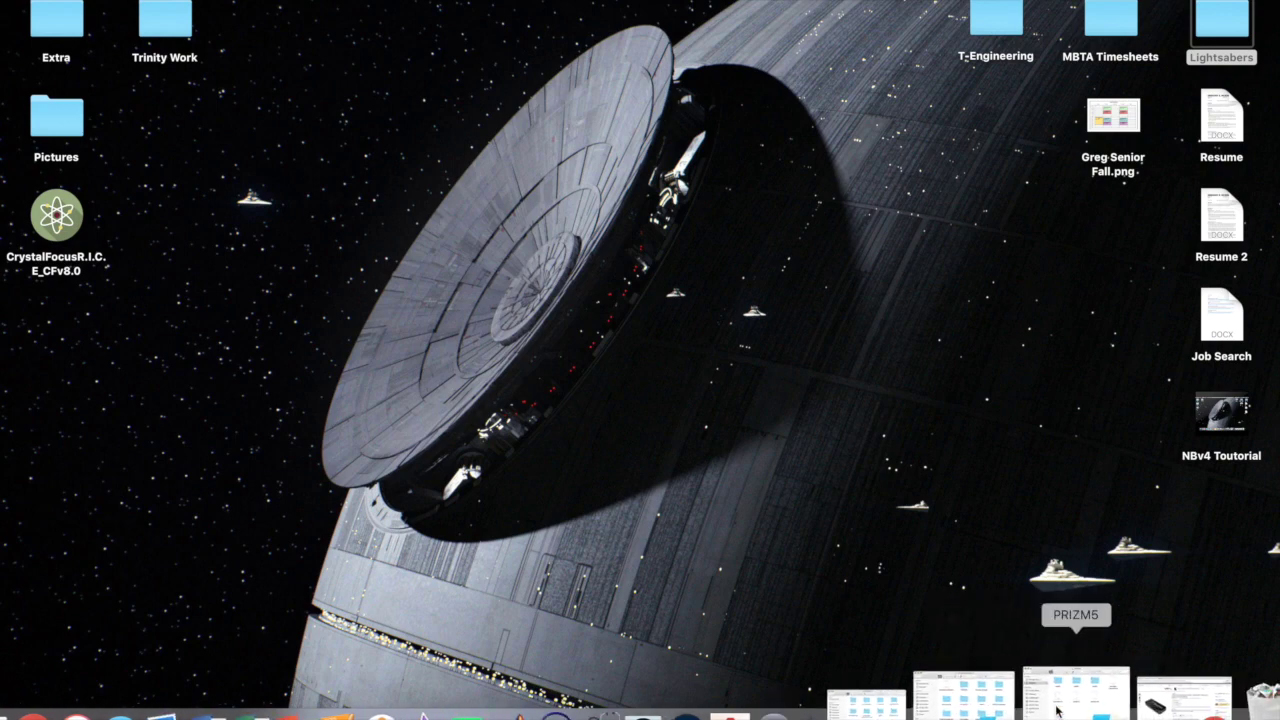
- Bring up the PRIZM5 drive in Finder and copy all of its folders and text files
{"action": "left_click", "coordinate": [1057, 708]}
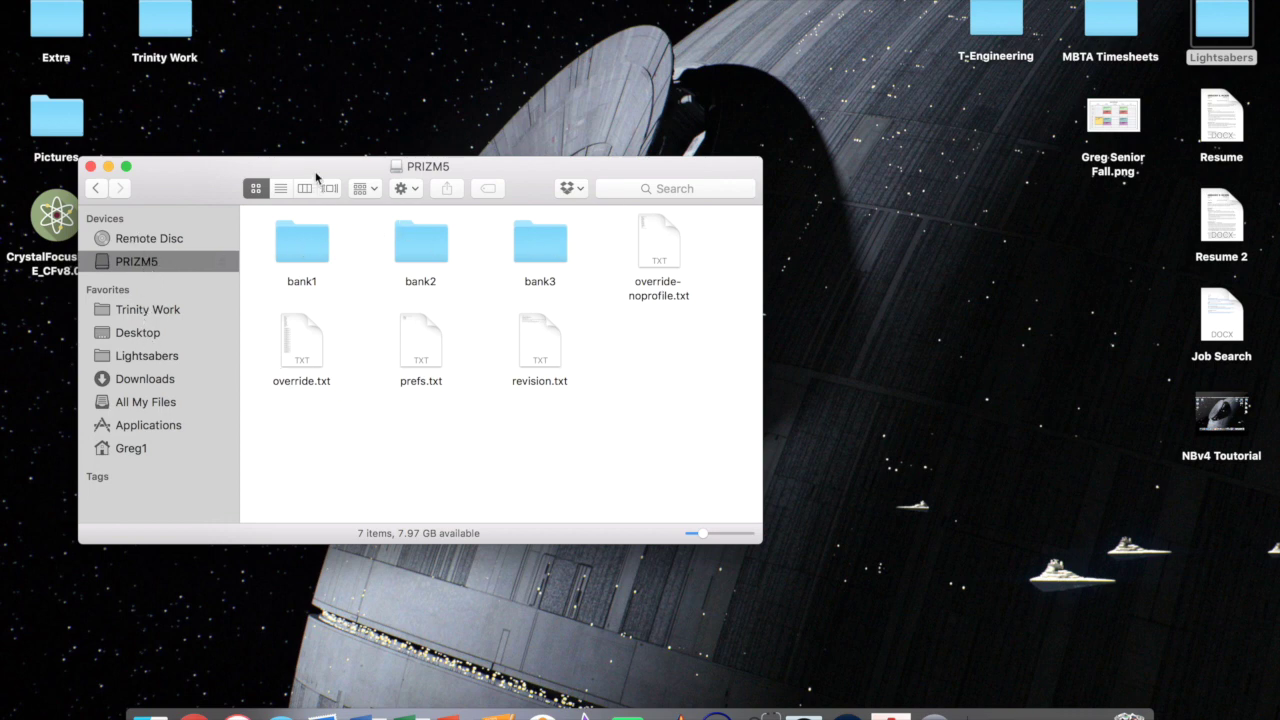
{"action": "left_click_drag", "start_coordinate": [316, 168], "coordinate": [243, 108]}
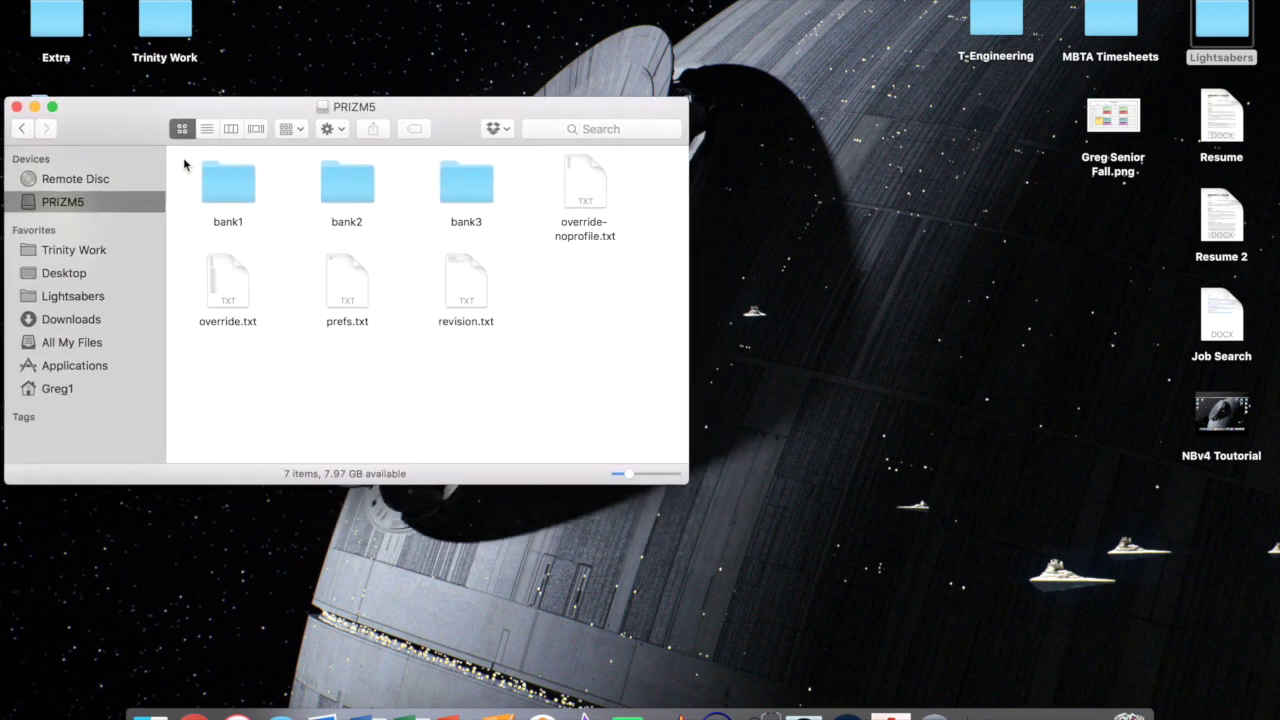
{"action": "left_click_drag", "start_coordinate": [183, 165], "coordinate": [597, 302]}
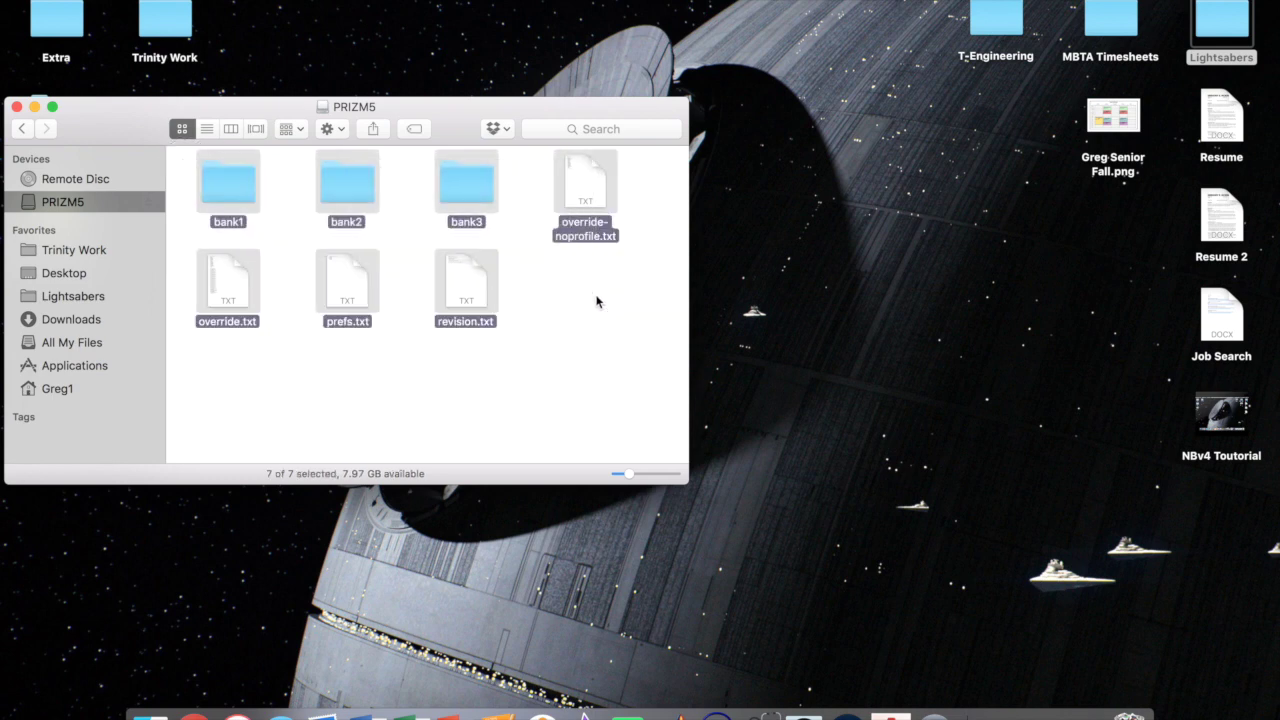
{"action": "right_click", "coordinate": [467, 287]}
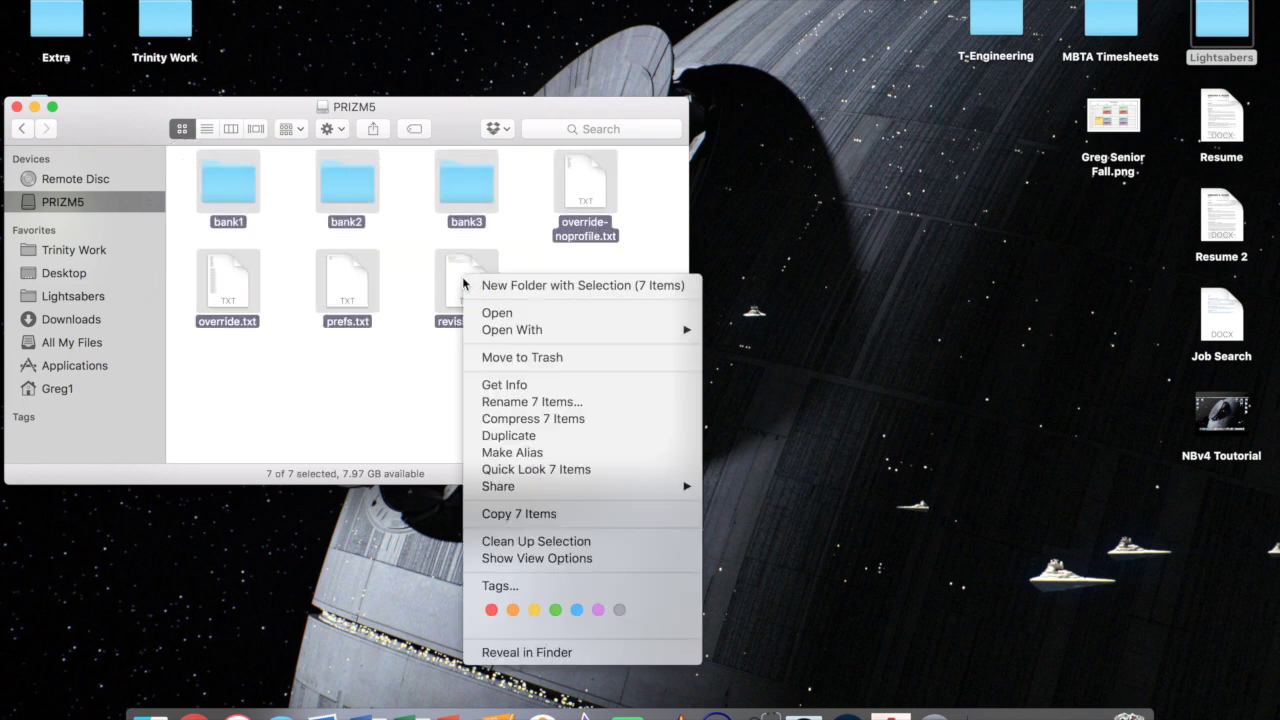
{"action": "left_click", "coordinate": [520, 514]}
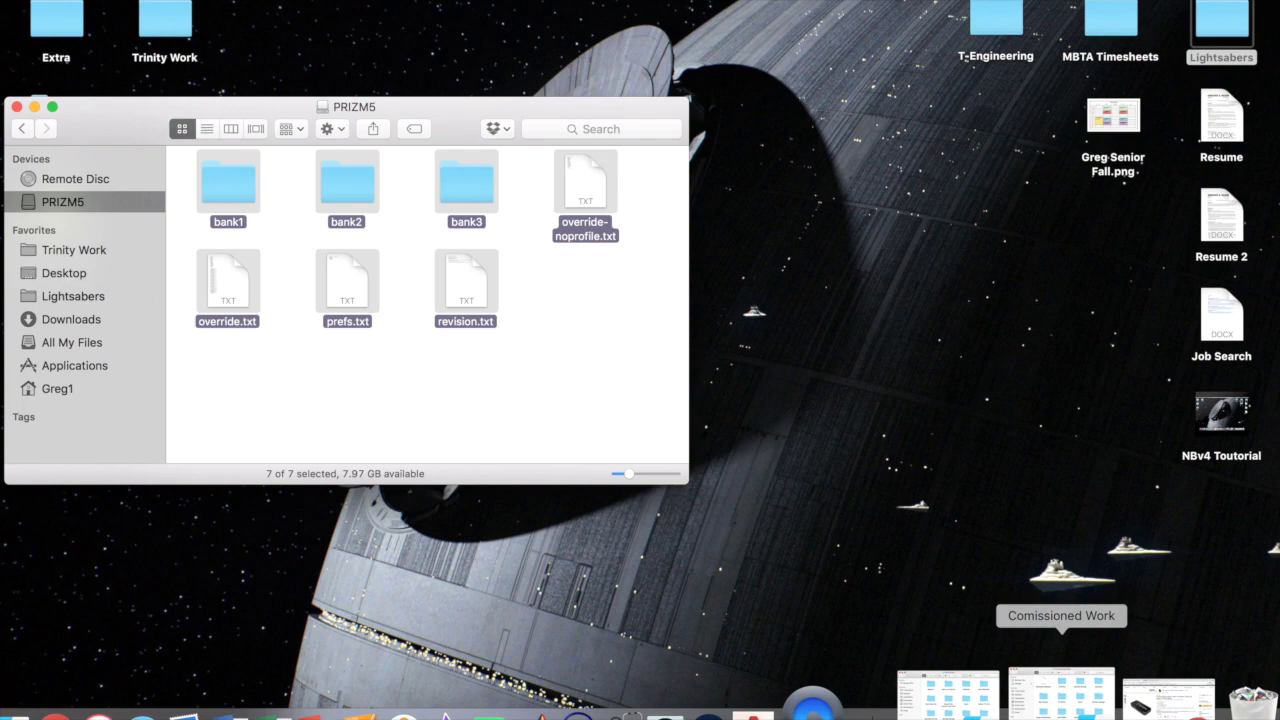
- Paste the copied PRIZM5 items into the Original Files folder inside Comissioned Work's TESTING folder
{"action": "left_click", "coordinate": [1061, 695]}
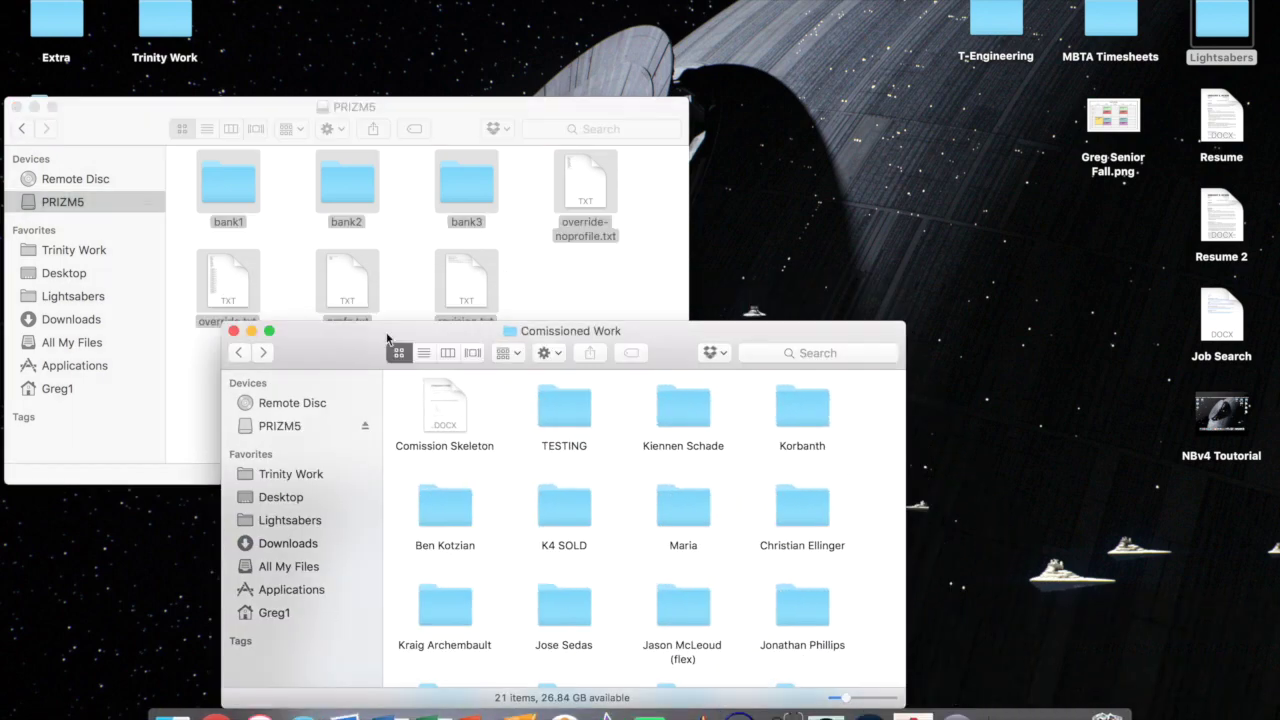
{"action": "left_click_drag", "start_coordinate": [346, 333], "coordinate": [596, 112]}
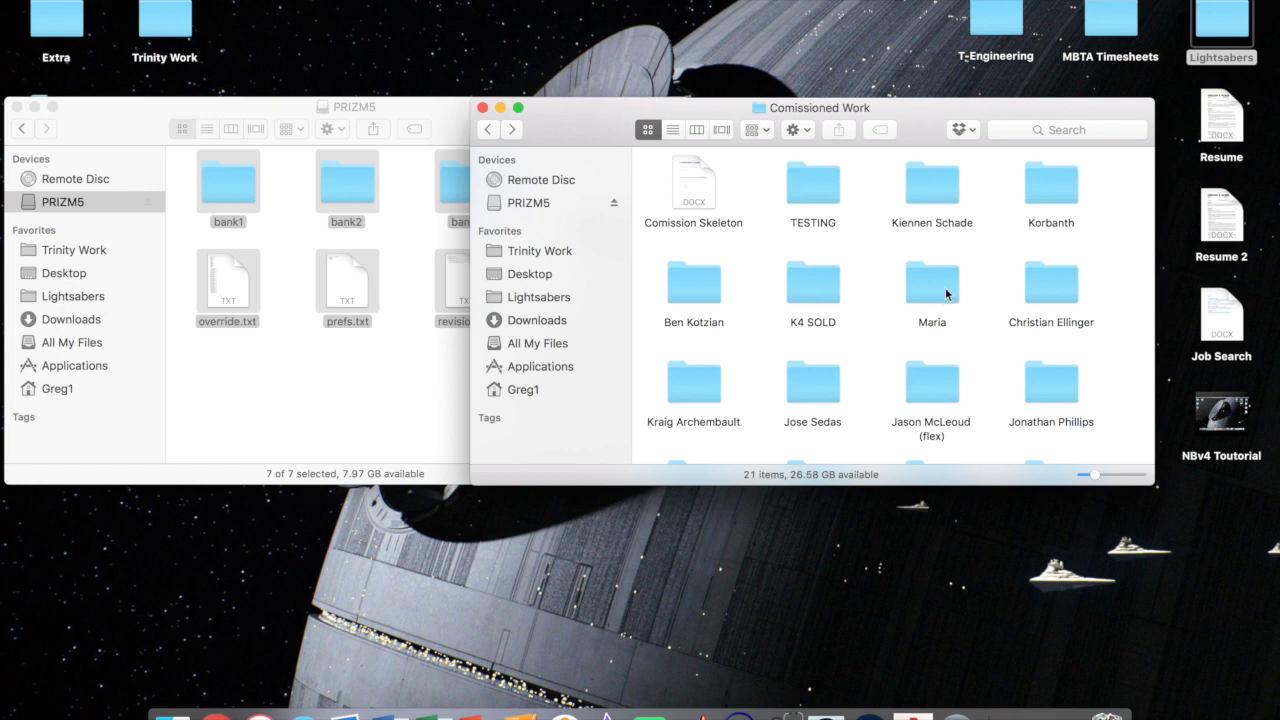
{"action": "scroll", "coordinate": [946, 293], "scroll_direction": "down", "scroll_amount": 3}
{"action": "scroll", "coordinate": [946, 293], "scroll_direction": "up", "scroll_amount": 3}
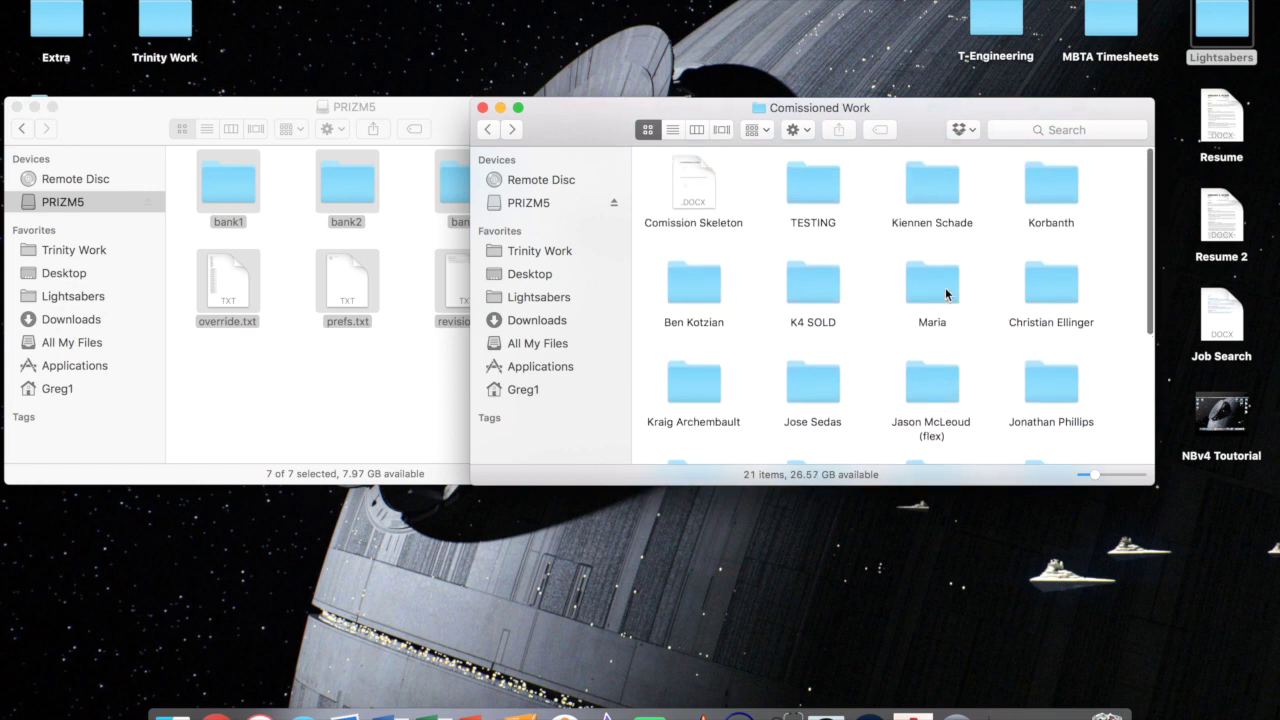
{"action": "double_click", "coordinate": [825, 188]}
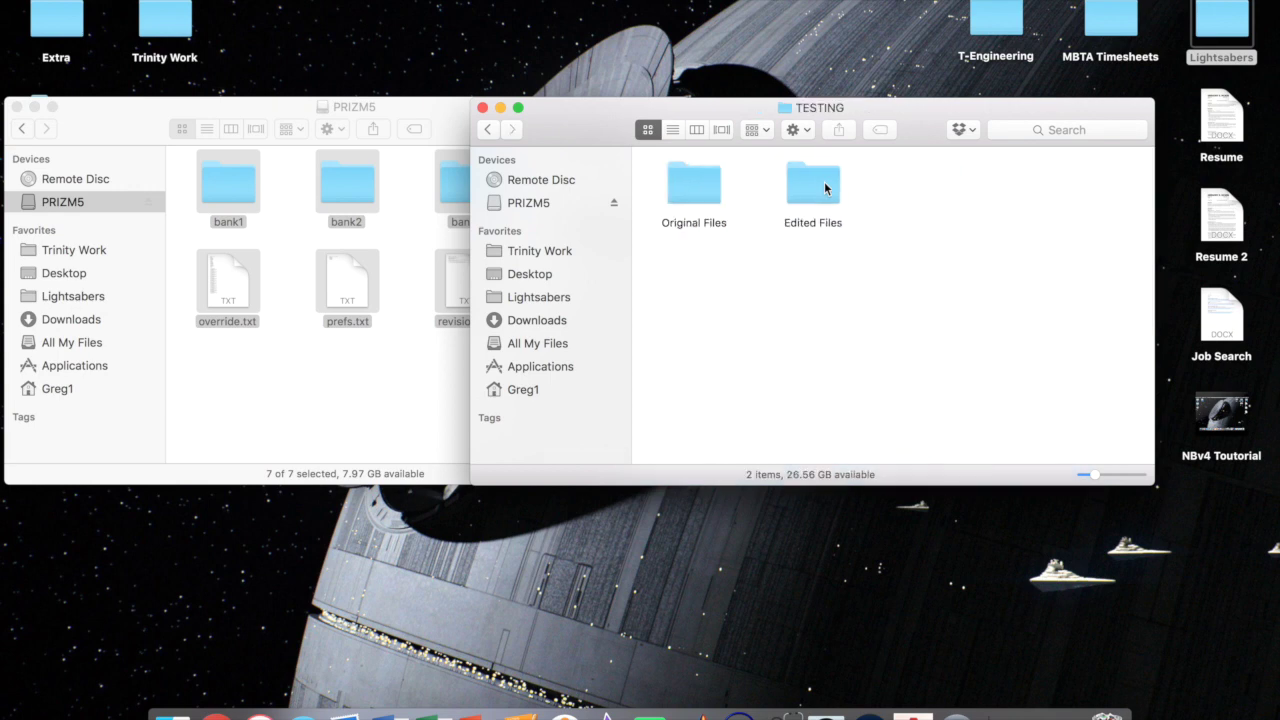
{"action": "double_click", "coordinate": [690, 200]}
{"action": "key", "text": "super+v"}
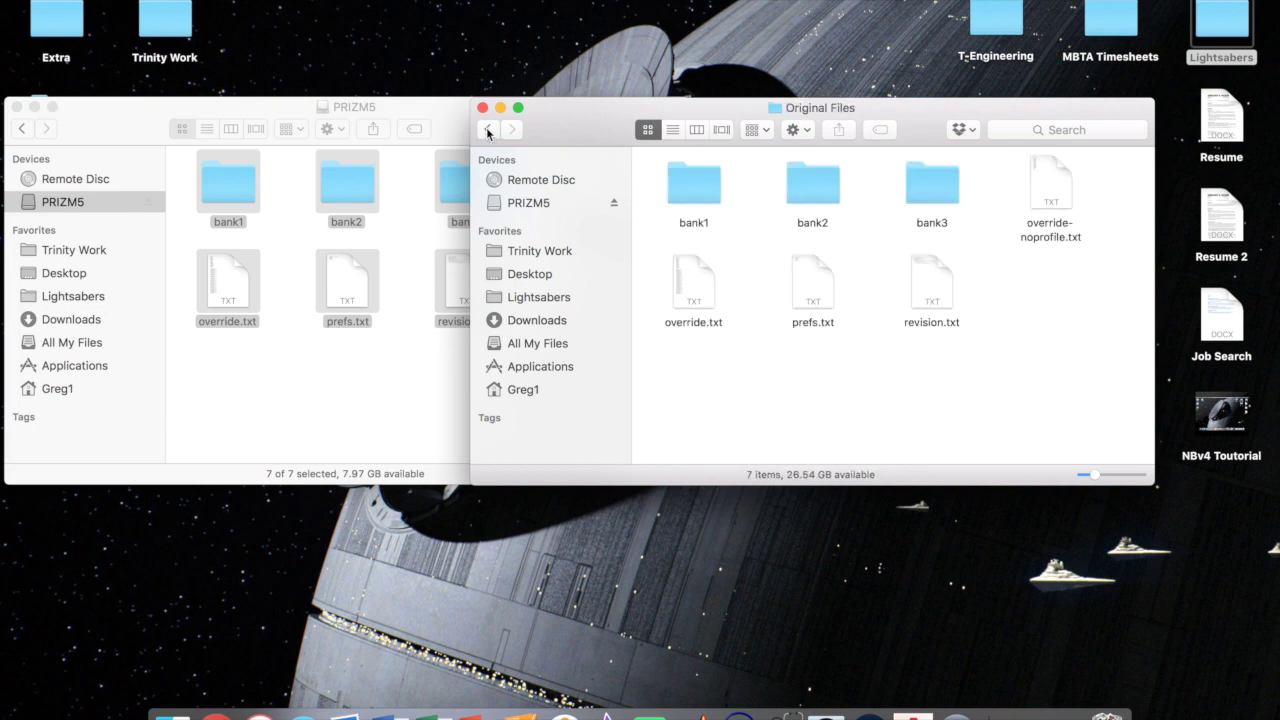
- Paste the same PRIZM5 items into TESTING's Edited Files folder and return to the TESTING folder
{"action": "left_click", "coordinate": [489, 130]}
{"action": "double_click", "coordinate": [801, 182]}
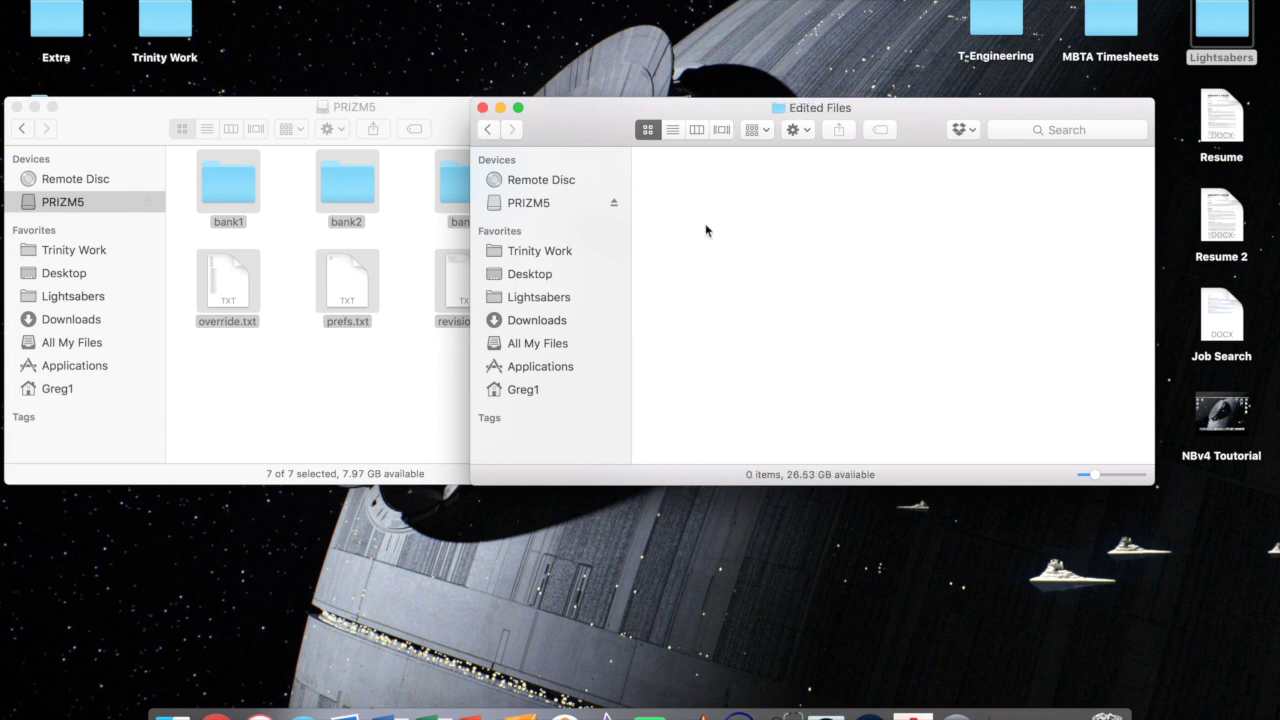
{"action": "key", "text": "super+v"}
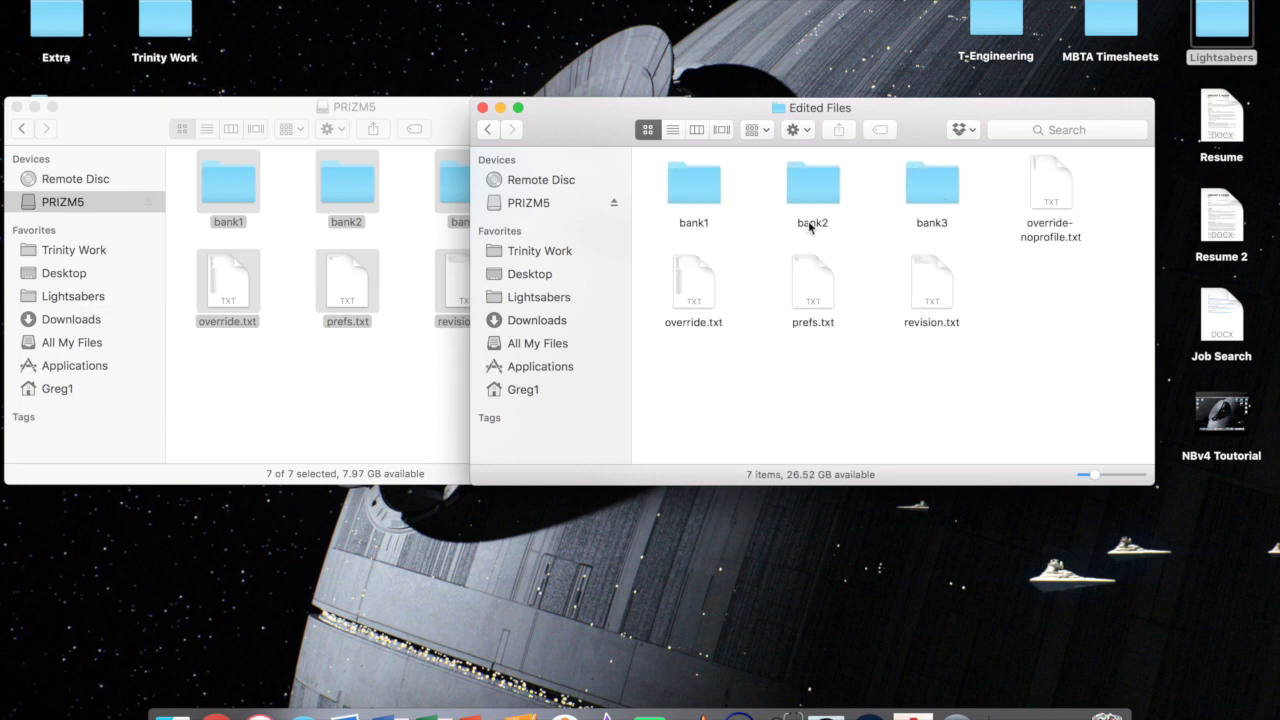
{"action": "left_click", "coordinate": [488, 129]}
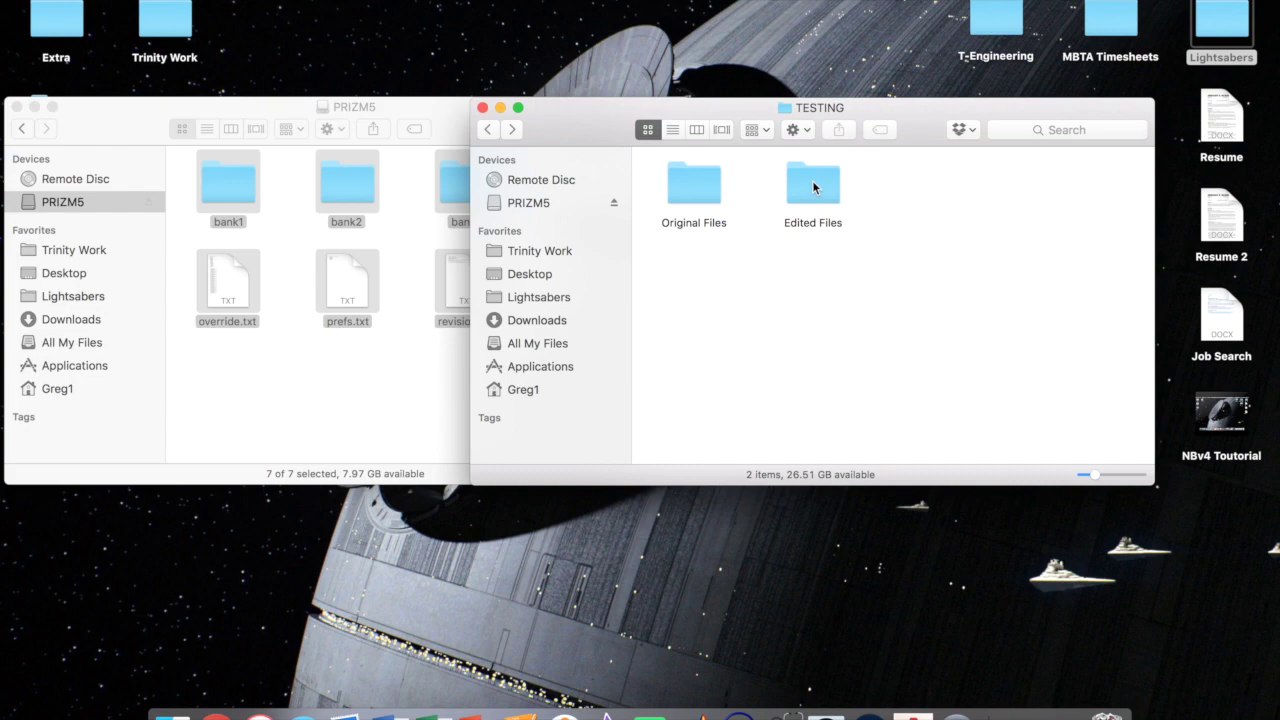
- Close the PRIZM5 window and open the bank1 folder inside Edited Files
{"action": "left_click", "coordinate": [320, 116]}
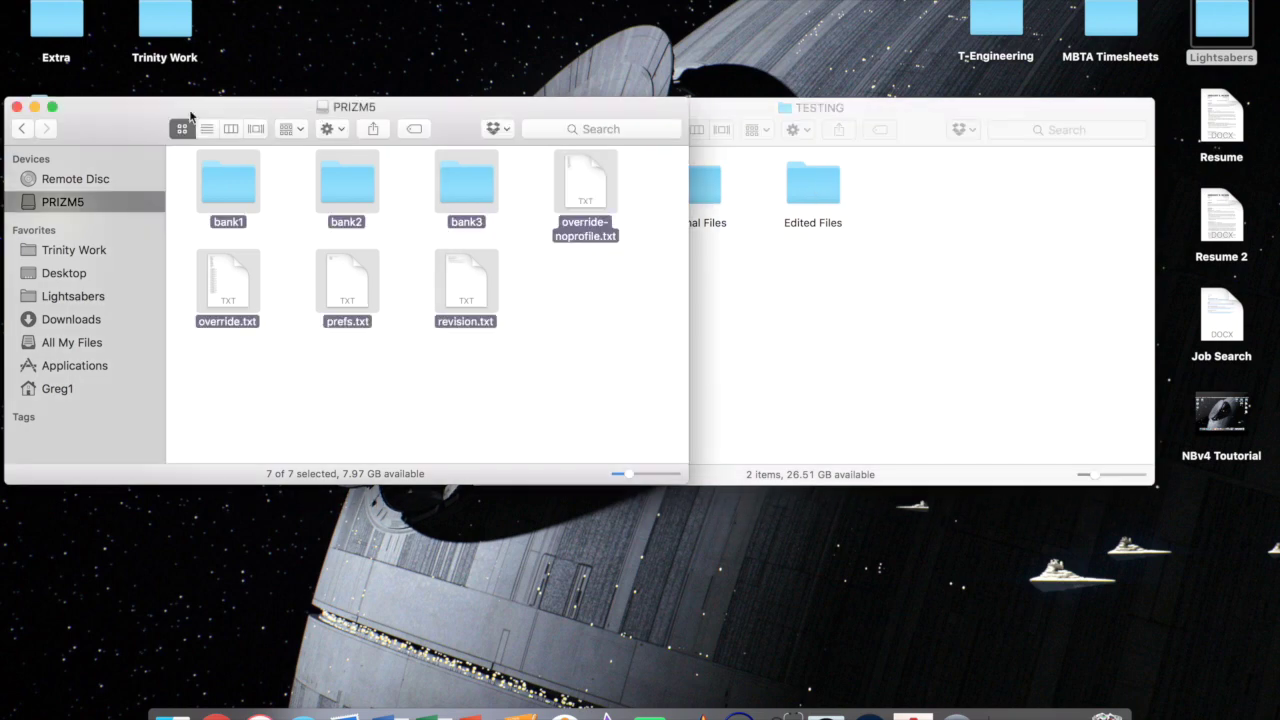
{"action": "left_click", "coordinate": [17, 107]}
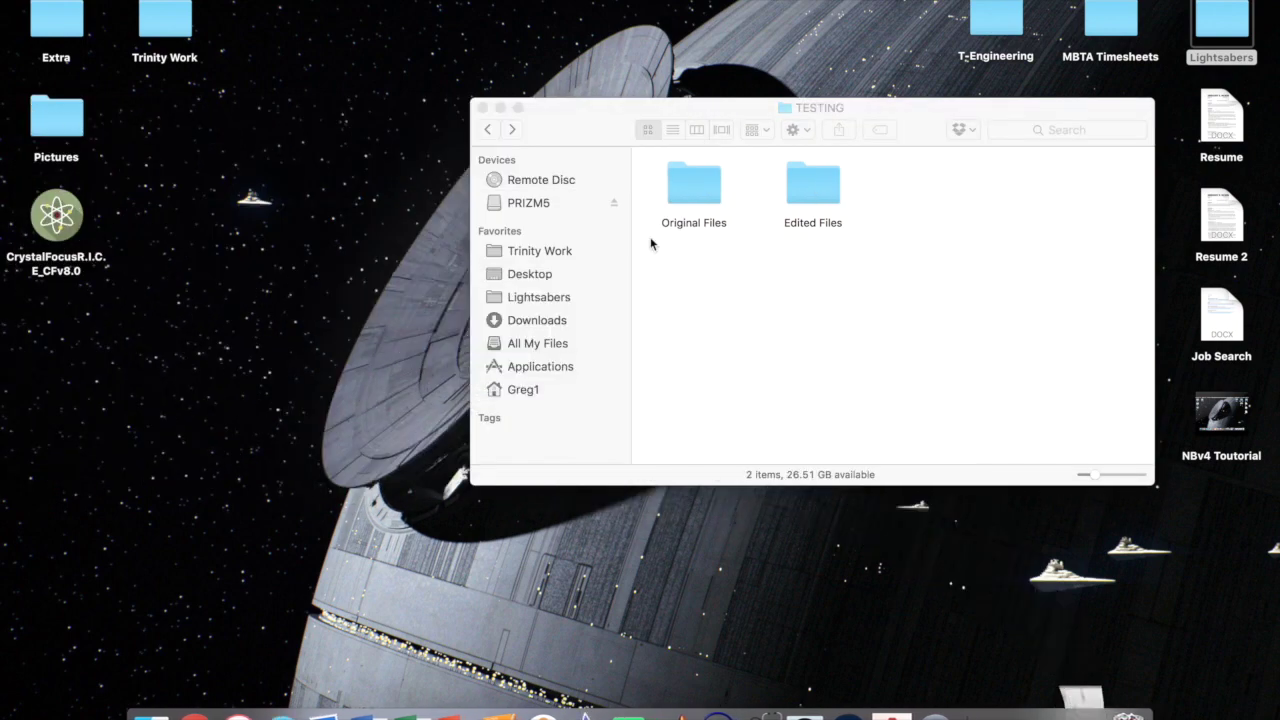
{"action": "left_click_drag", "start_coordinate": [688, 111], "coordinate": [320, 92]}
{"action": "double_click", "coordinate": [450, 166]}
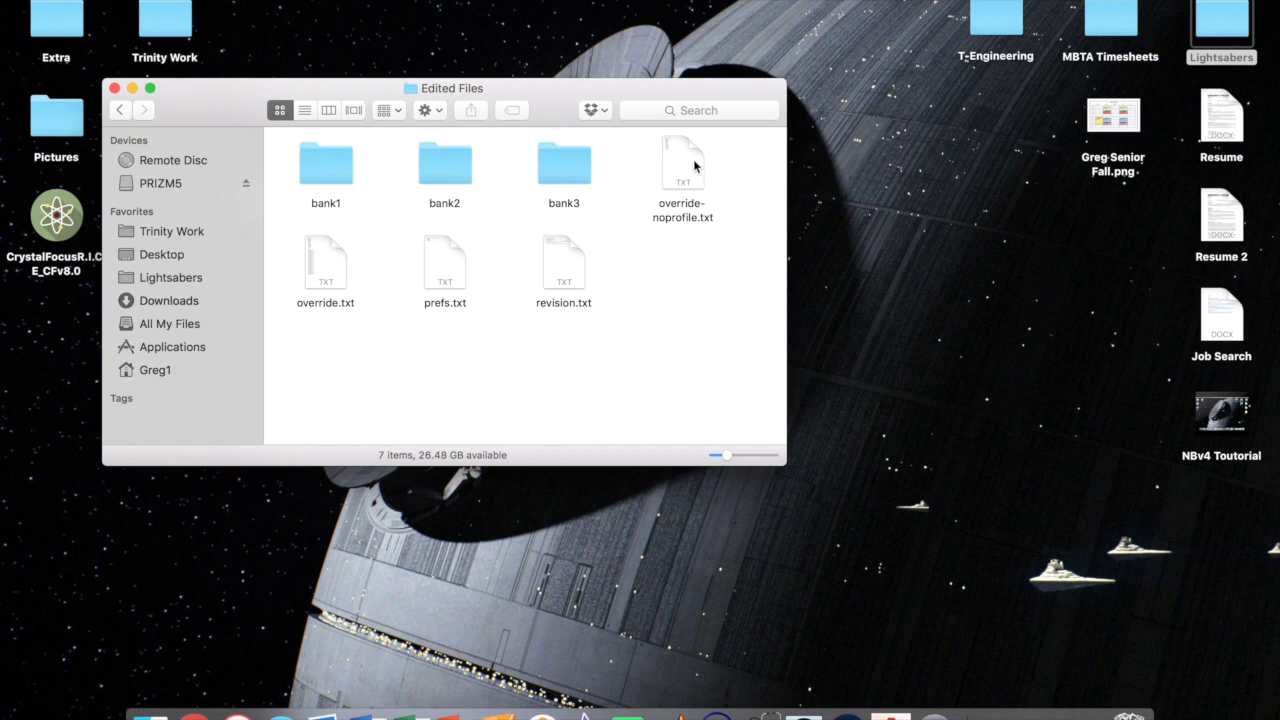
{"action": "double_click", "coordinate": [335, 162]}
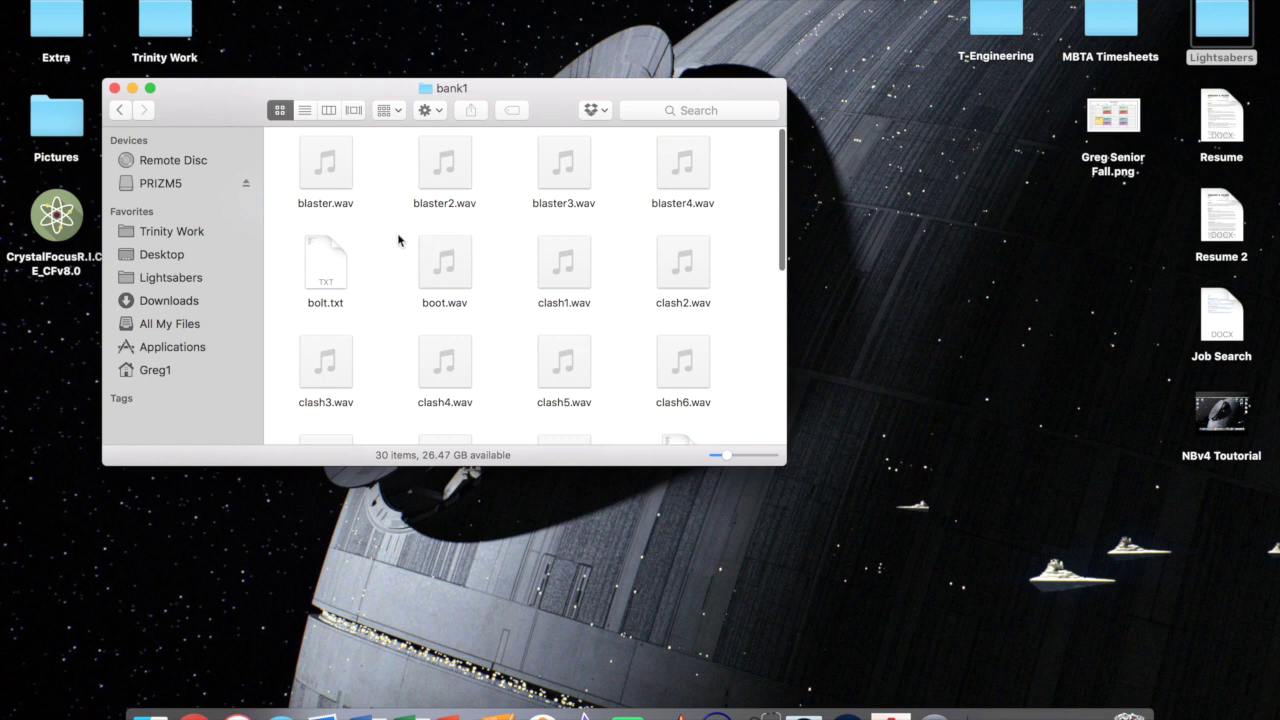
{"action": "left_click", "coordinate": [119, 110]}
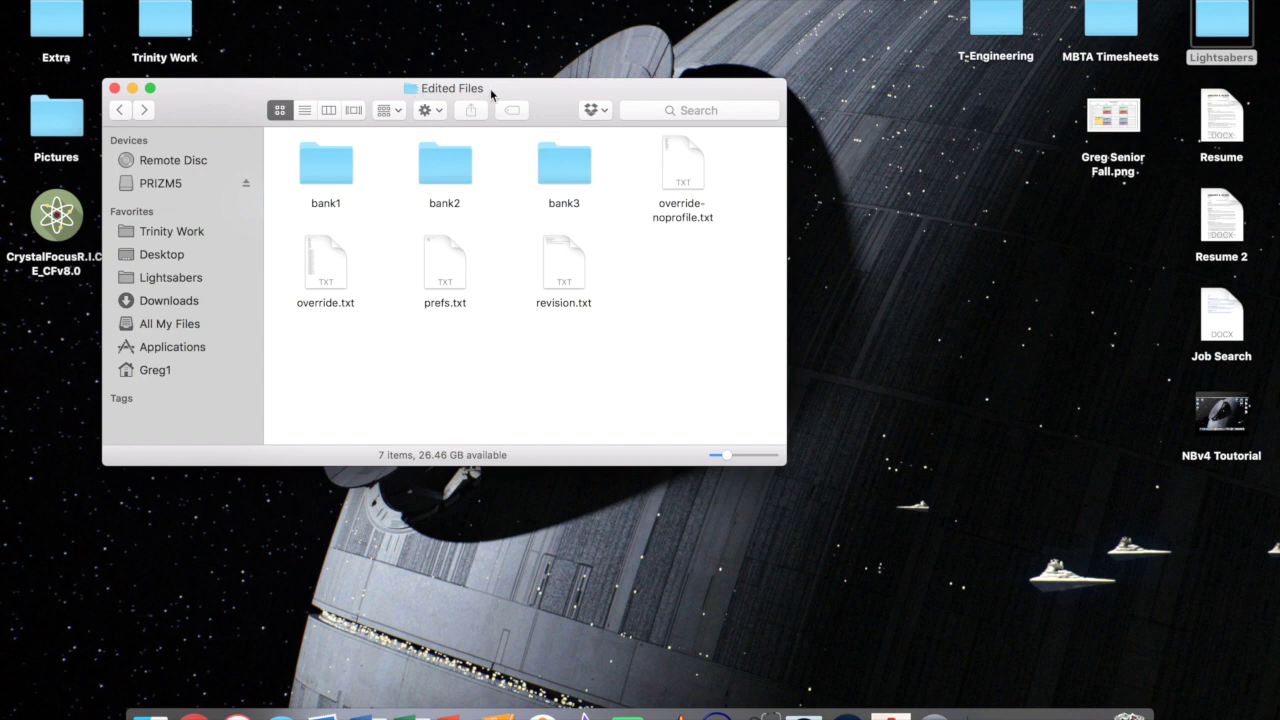
{"action": "double_click", "coordinate": [326, 170]}
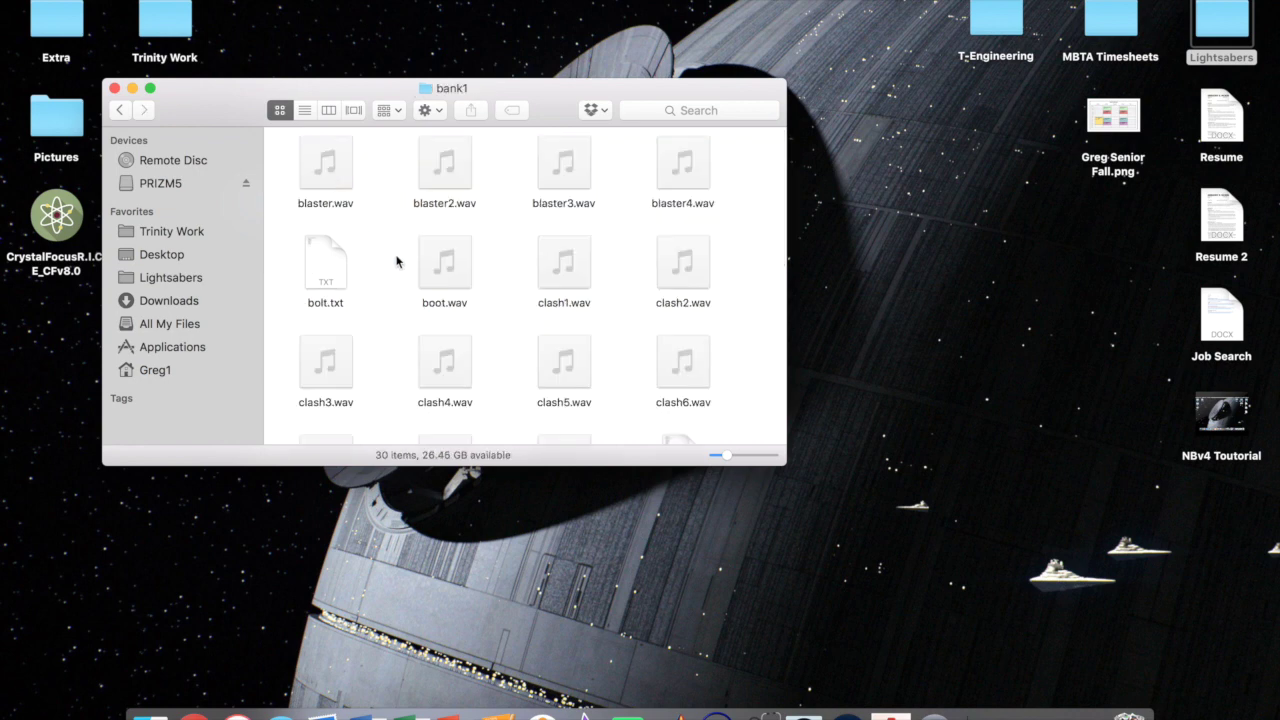
- Move all WAV sound files in bank1 to the trash, keeping bolt.txt, config.txt and leds.txt
{"action": "key", "text": "super+a"}
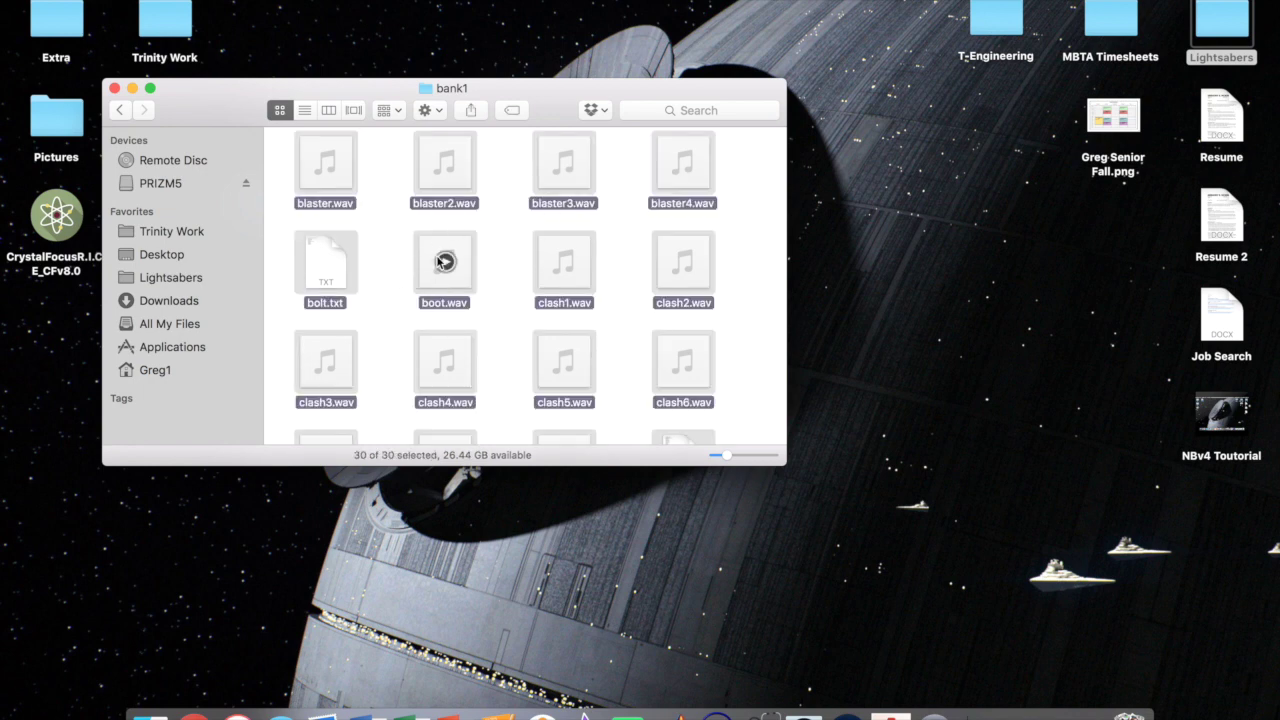
{"action": "left_click", "coordinate": [313, 261], "text": "super"}
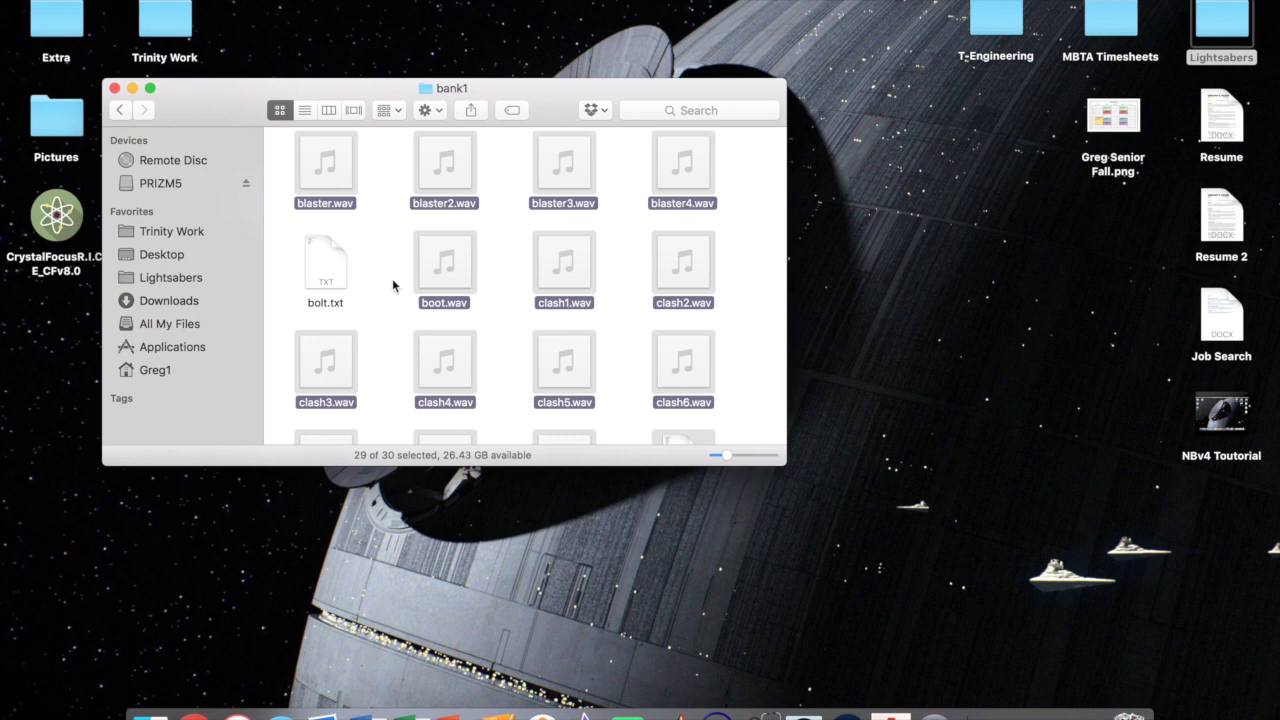
{"action": "scroll", "coordinate": [392, 287], "scroll_direction": "down", "scroll_amount": 3}
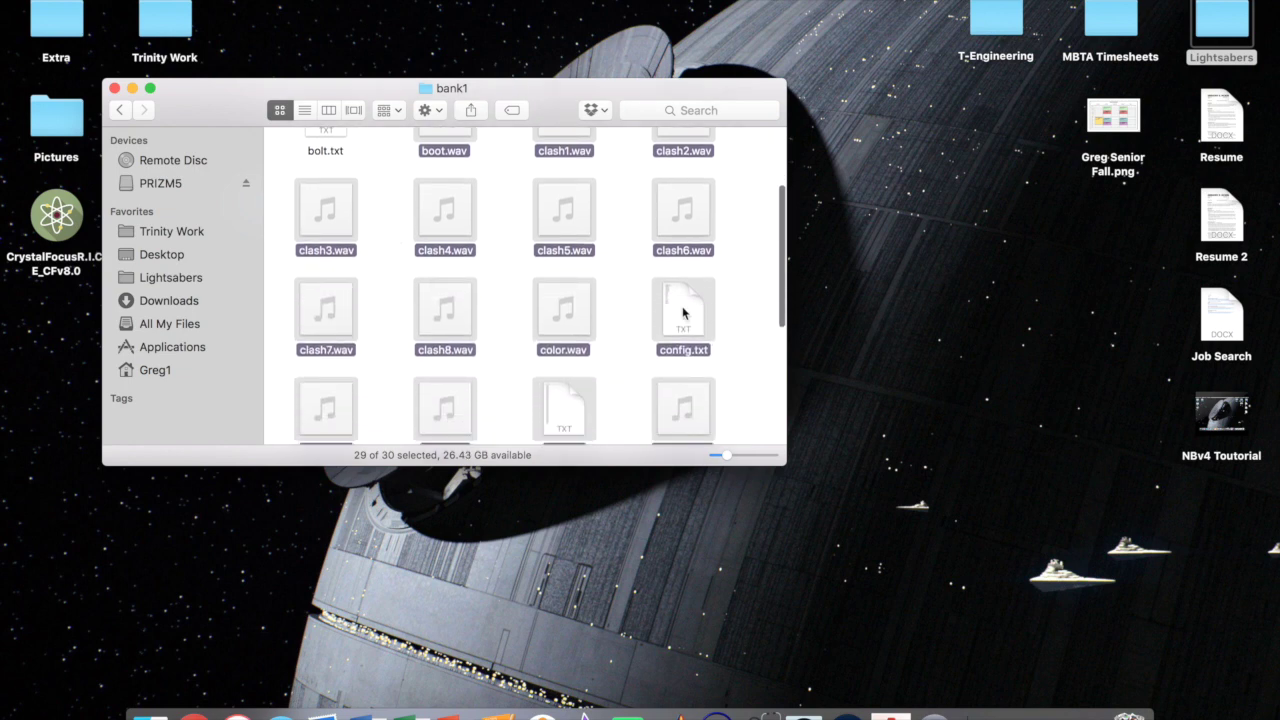
{"action": "left_click", "coordinate": [686, 310], "text": "super"}
{"action": "left_click", "coordinate": [575, 400], "text": "super"}
{"action": "scroll", "coordinate": [568, 365], "scroll_direction": "down", "scroll_amount": 3}
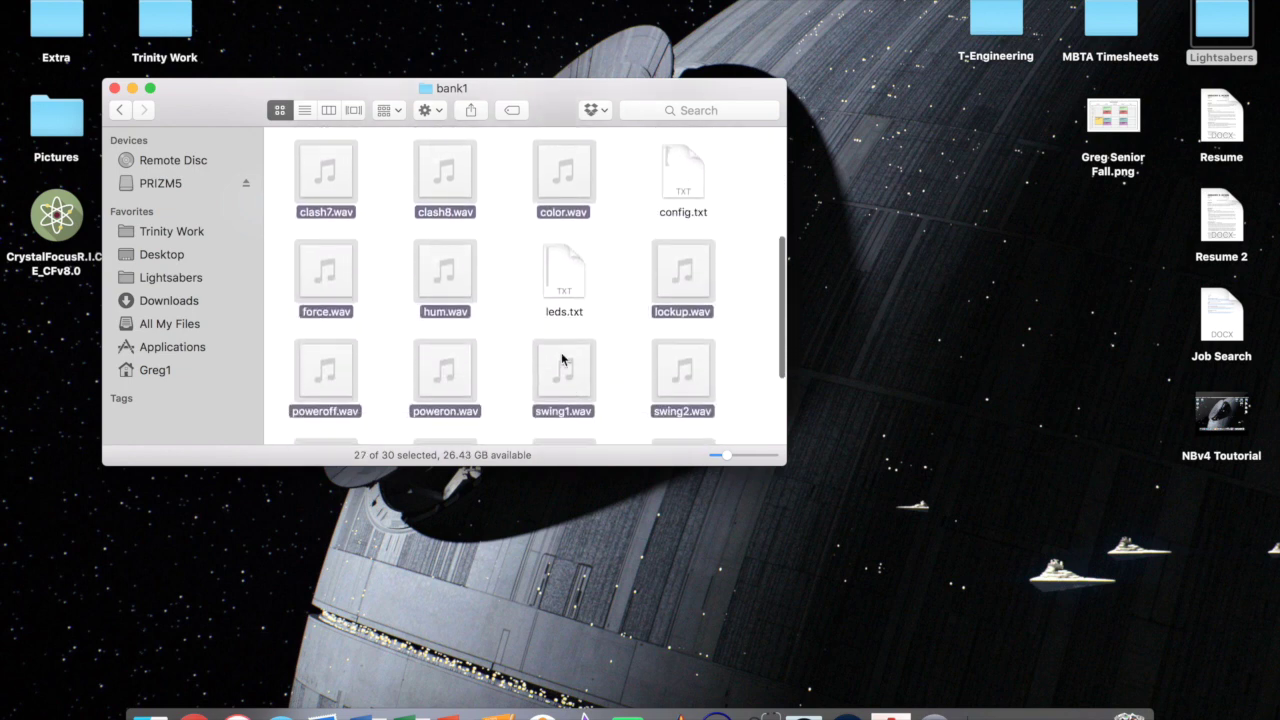
{"action": "scroll", "coordinate": [565, 271], "scroll_direction": "down", "scroll_amount": 3}
{"action": "scroll", "coordinate": [564, 271], "scroll_direction": "up", "scroll_amount": 8}
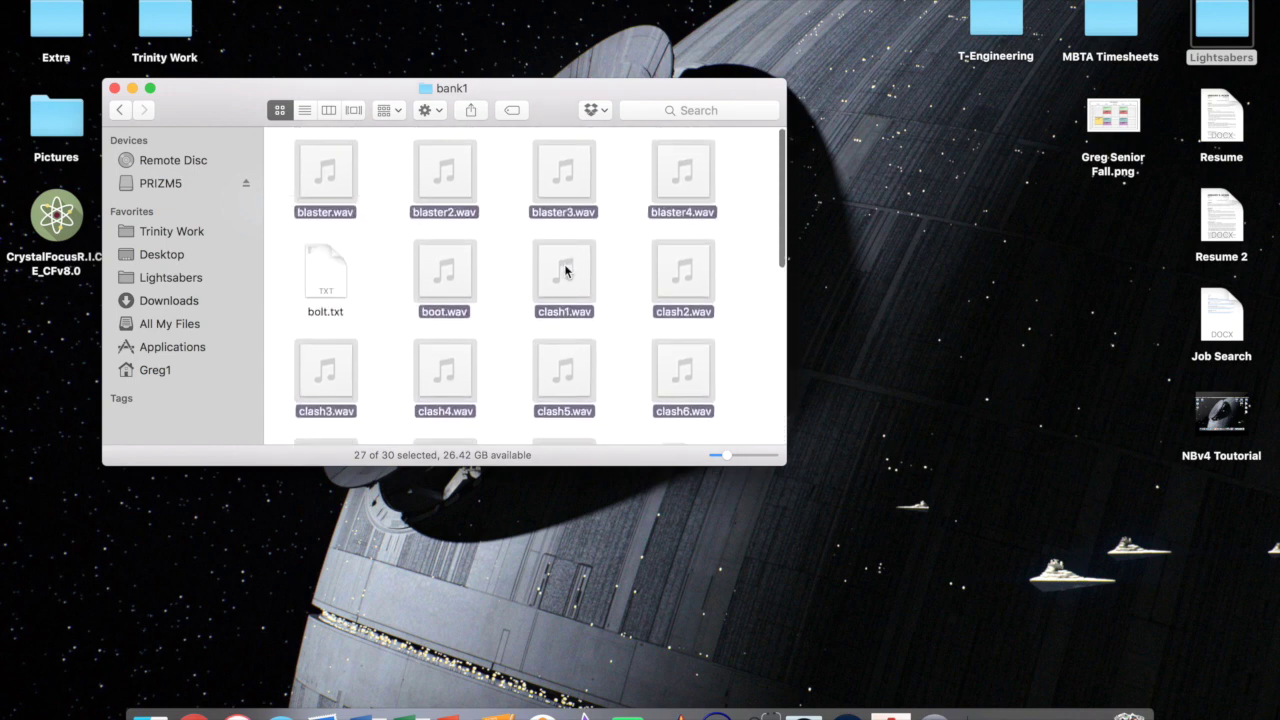
{"action": "left_click", "coordinate": [465, 183], "text": "super"}
{"action": "left_click_drag", "start_coordinate": [465, 183], "coordinate": [1121, 668]}
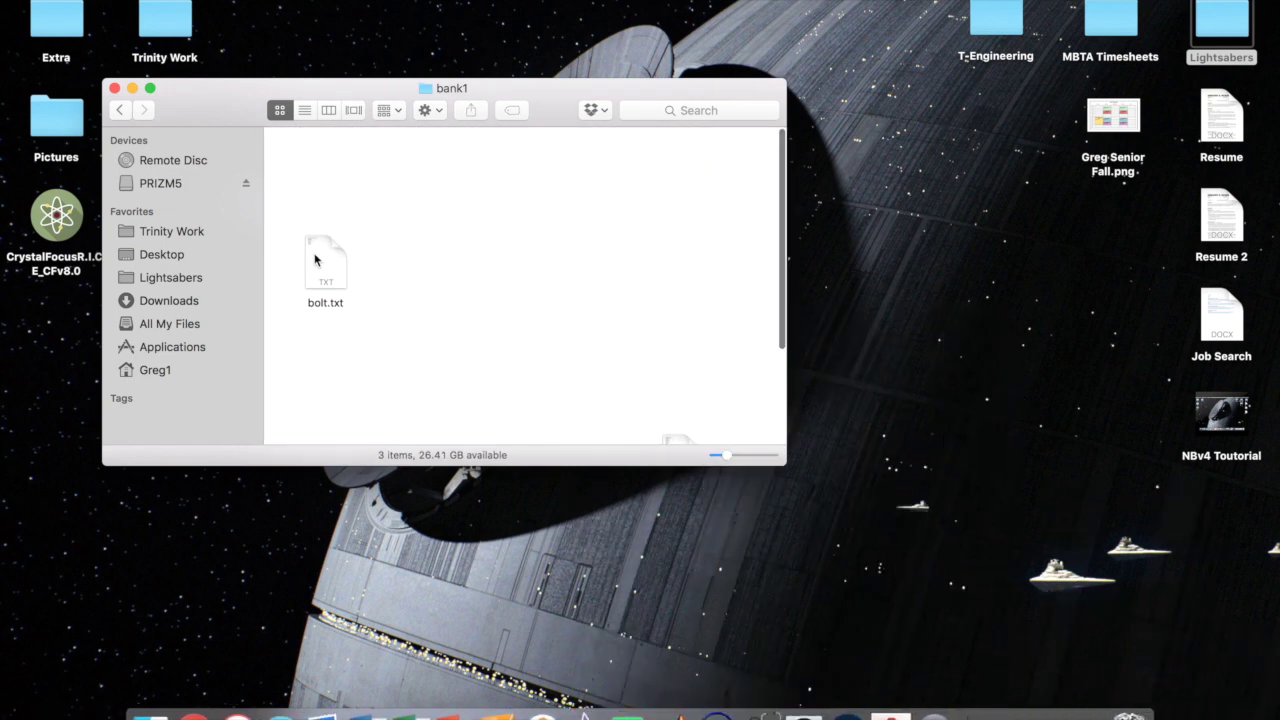
- Arrange bolt.txt, config.txt and leds.txt in one row at the start of bank1 and clean up their alignment
{"action": "left_click_drag", "start_coordinate": [317, 254], "coordinate": [314, 182]}
{"action": "left_click_drag", "start_coordinate": [666, 423], "coordinate": [399, 165]}
{"action": "scroll", "coordinate": [523, 349], "scroll_direction": "down", "scroll_amount": 5}
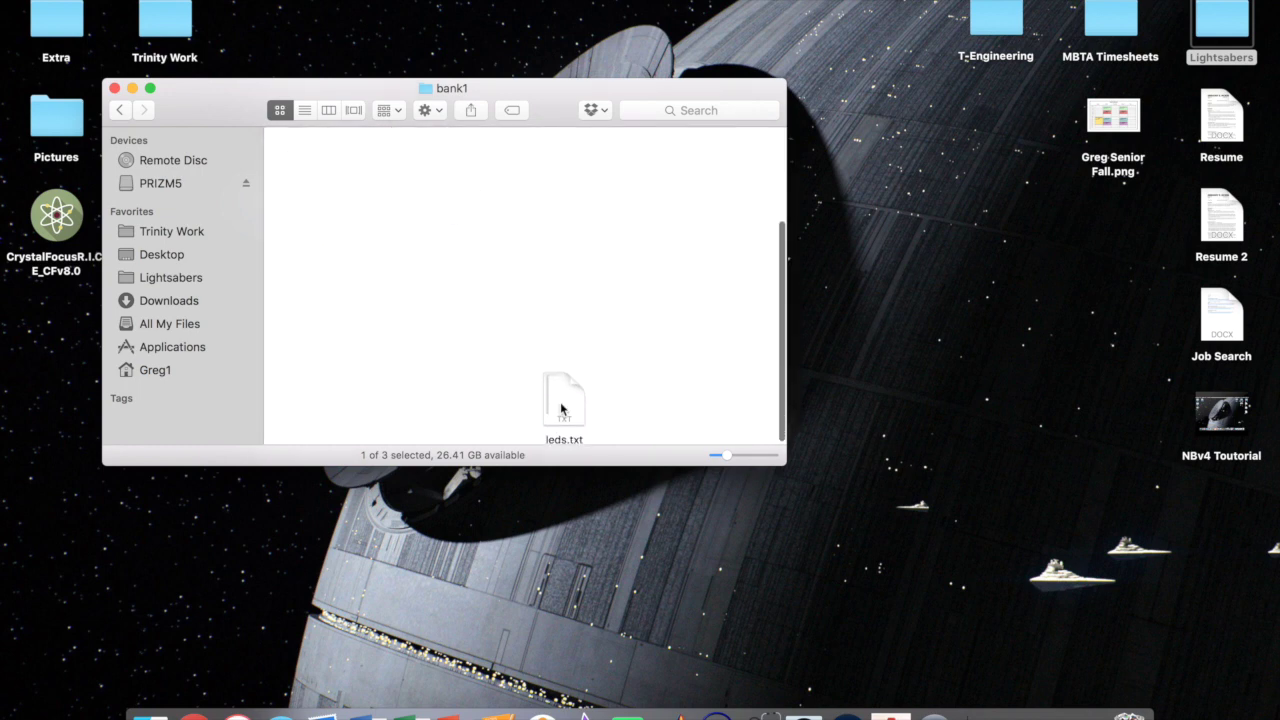
{"action": "left_click_drag", "start_coordinate": [560, 409], "coordinate": [547, 194]}
{"action": "left_click_drag", "start_coordinate": [399, 201], "coordinate": [428, 188]}
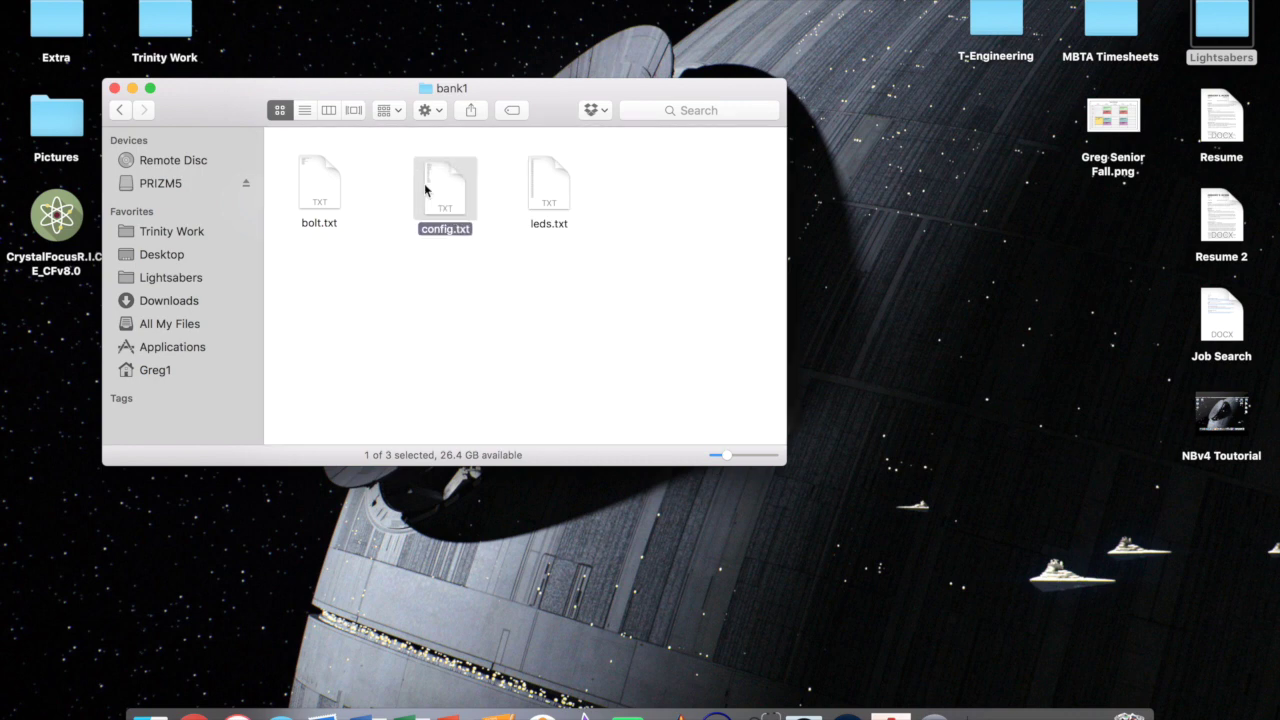
{"action": "left_click_drag", "start_coordinate": [626, 188], "coordinate": [327, 193]}
{"action": "right_click", "coordinate": [327, 193]}
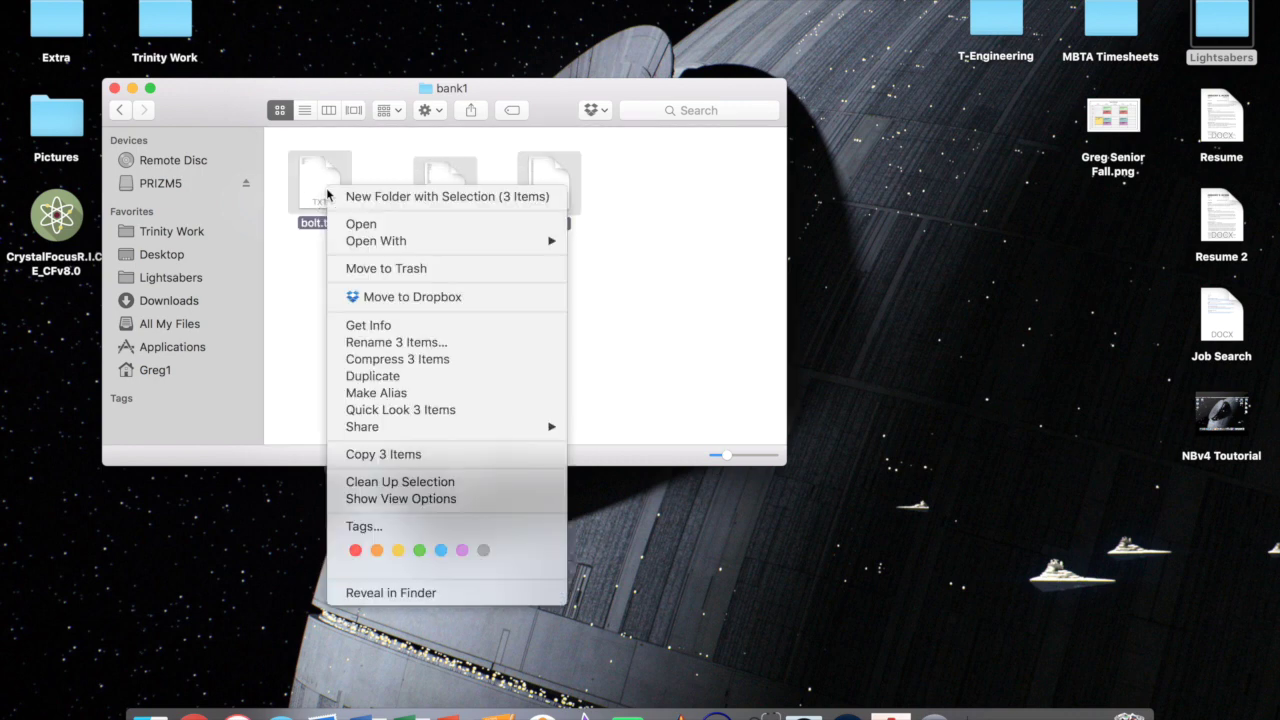
{"action": "left_click", "coordinate": [400, 483]}
{"action": "left_click", "coordinate": [548, 329]}
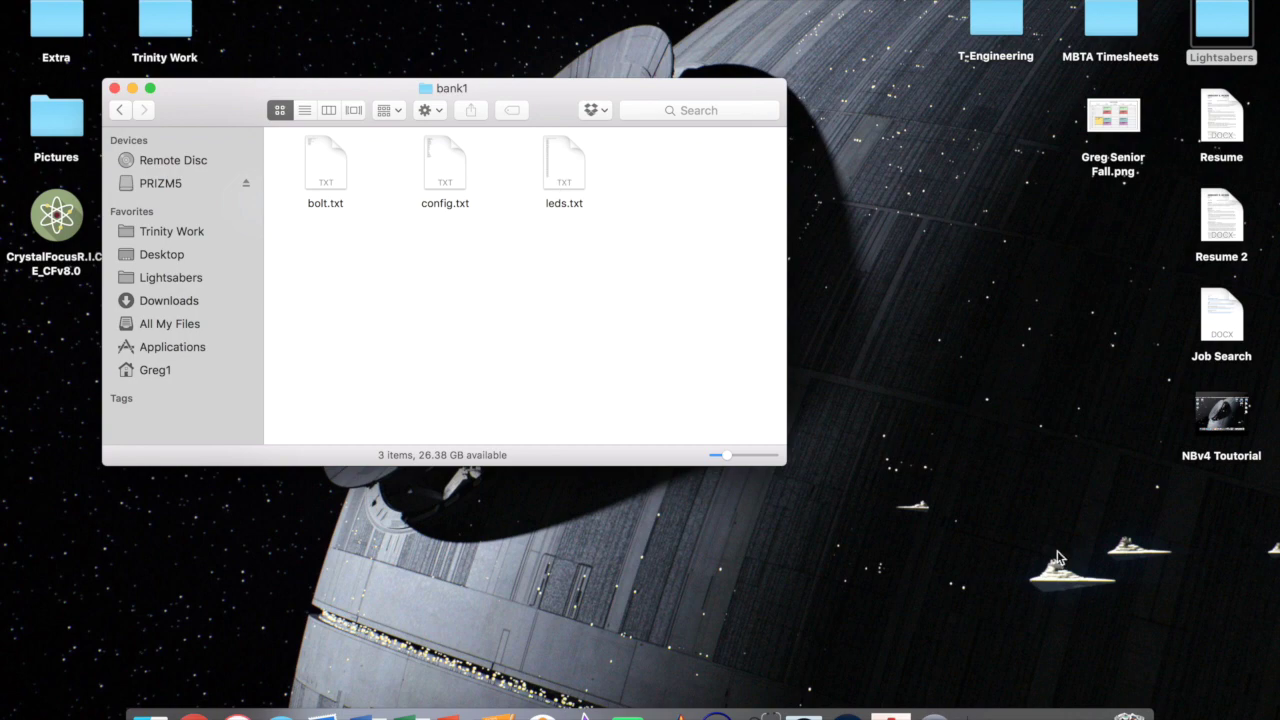
- Switch to Chrome and look through the KSith sound fonts on the Saberfont site
{"action": "left_click", "coordinate": [1000, 708]}
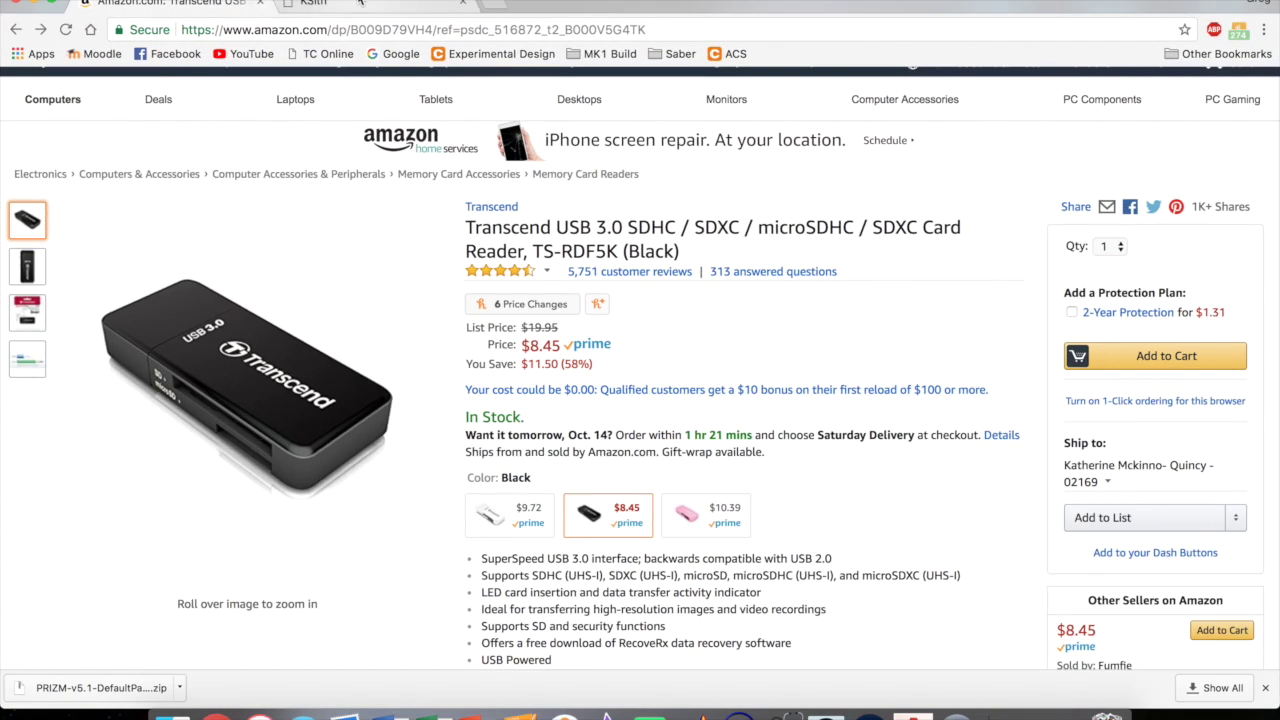
{"action": "left_click", "coordinate": [360, 4]}
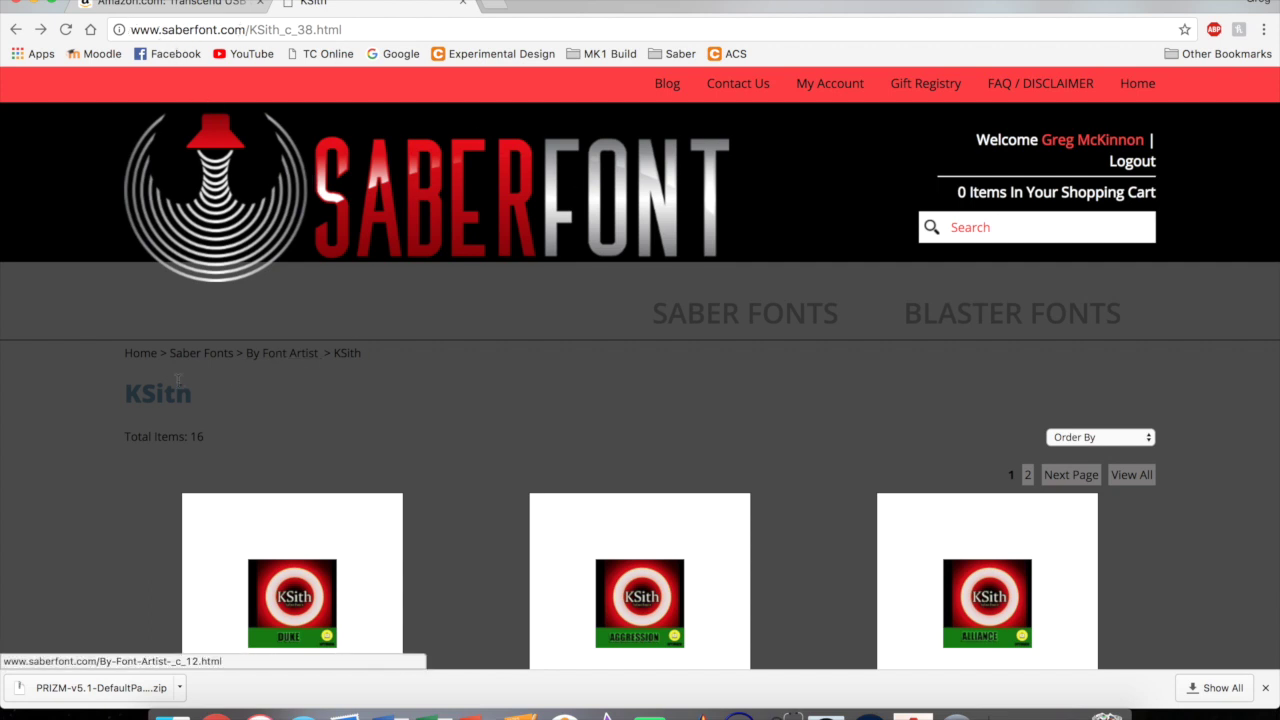
{"action": "scroll", "coordinate": [236, 398], "scroll_direction": "down", "scroll_amount": 3}
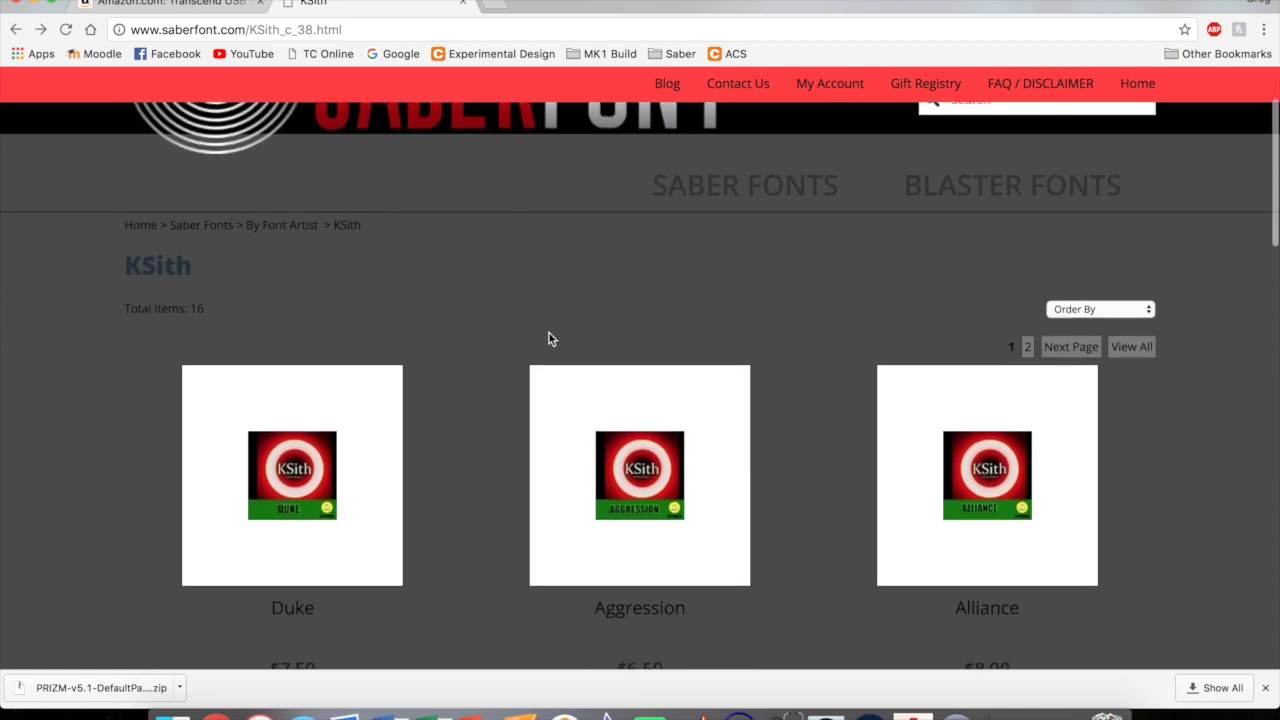
{"action": "scroll", "coordinate": [482, 484], "scroll_direction": "down", "scroll_amount": 1}
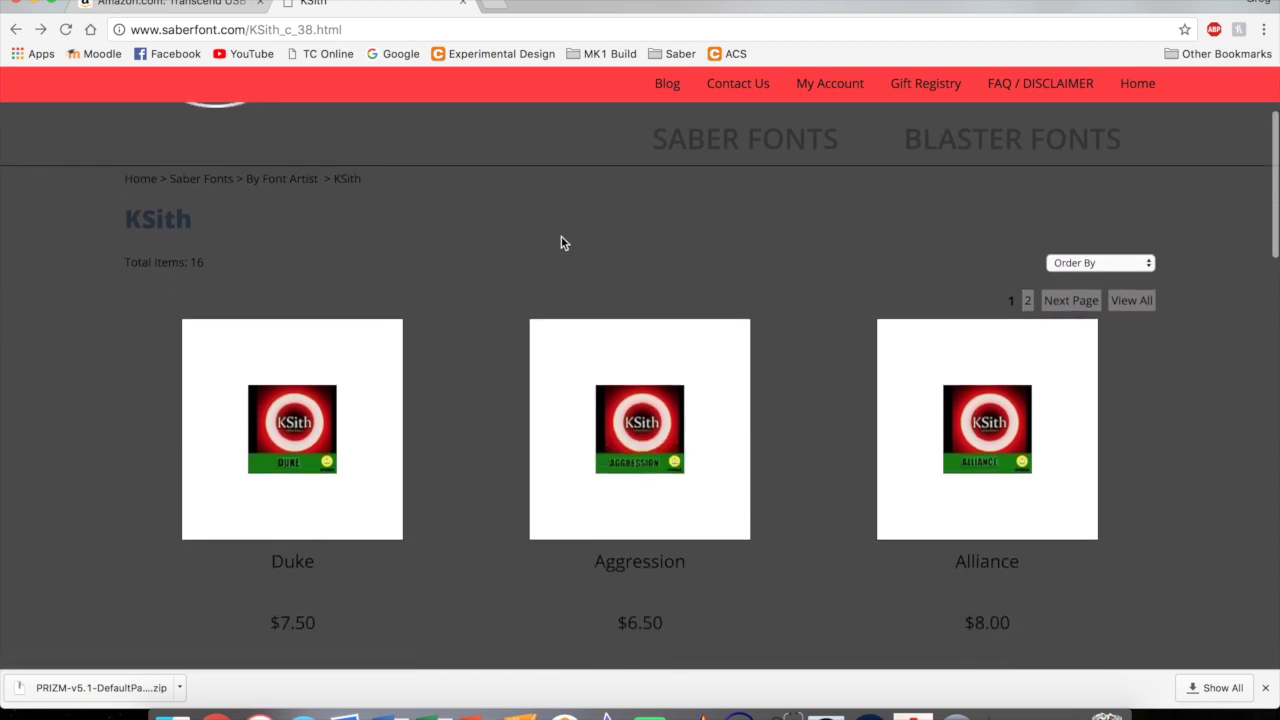
- Look through the KSith sound fonts on offer and view the product page of the Duke font
{"action": "scroll", "coordinate": [540, 243], "scroll_direction": "down", "scroll_amount": 2}
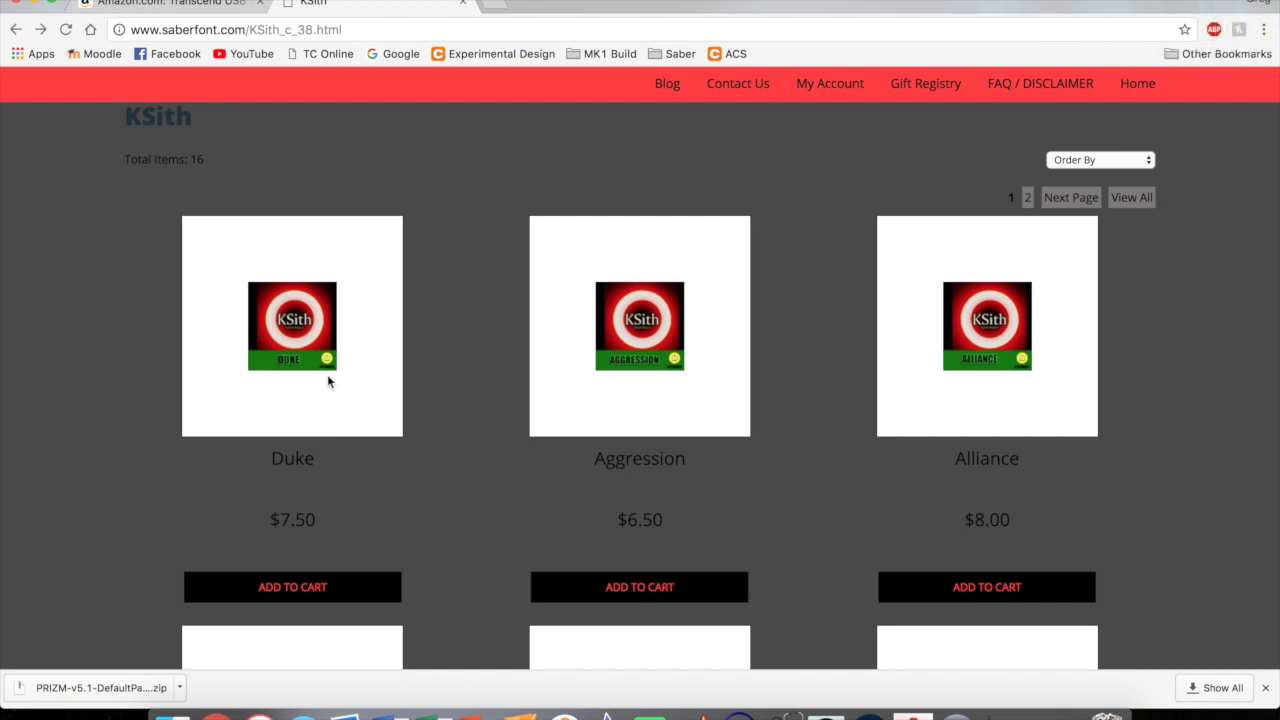
{"action": "scroll", "coordinate": [411, 410], "scroll_direction": "down", "scroll_amount": 3}
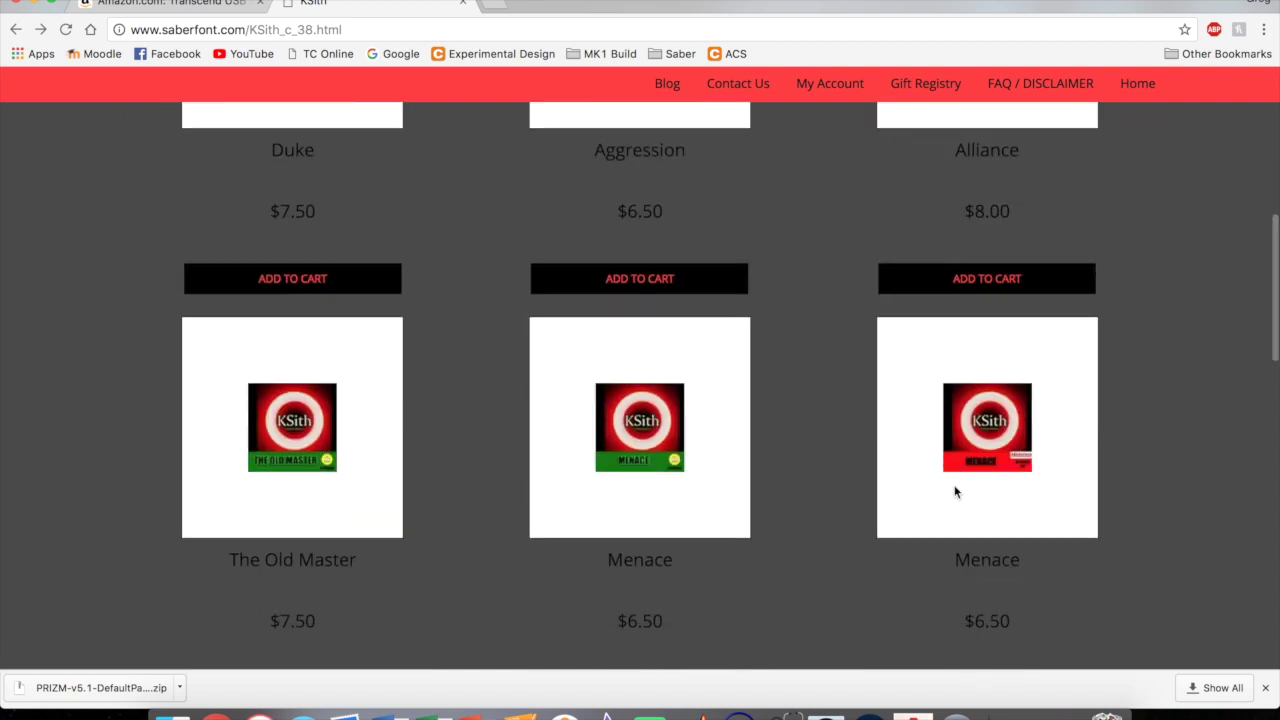
{"action": "scroll", "coordinate": [797, 455], "scroll_direction": "up", "scroll_amount": 3}
{"action": "scroll", "coordinate": [643, 517], "scroll_direction": "down", "scroll_amount": 1}
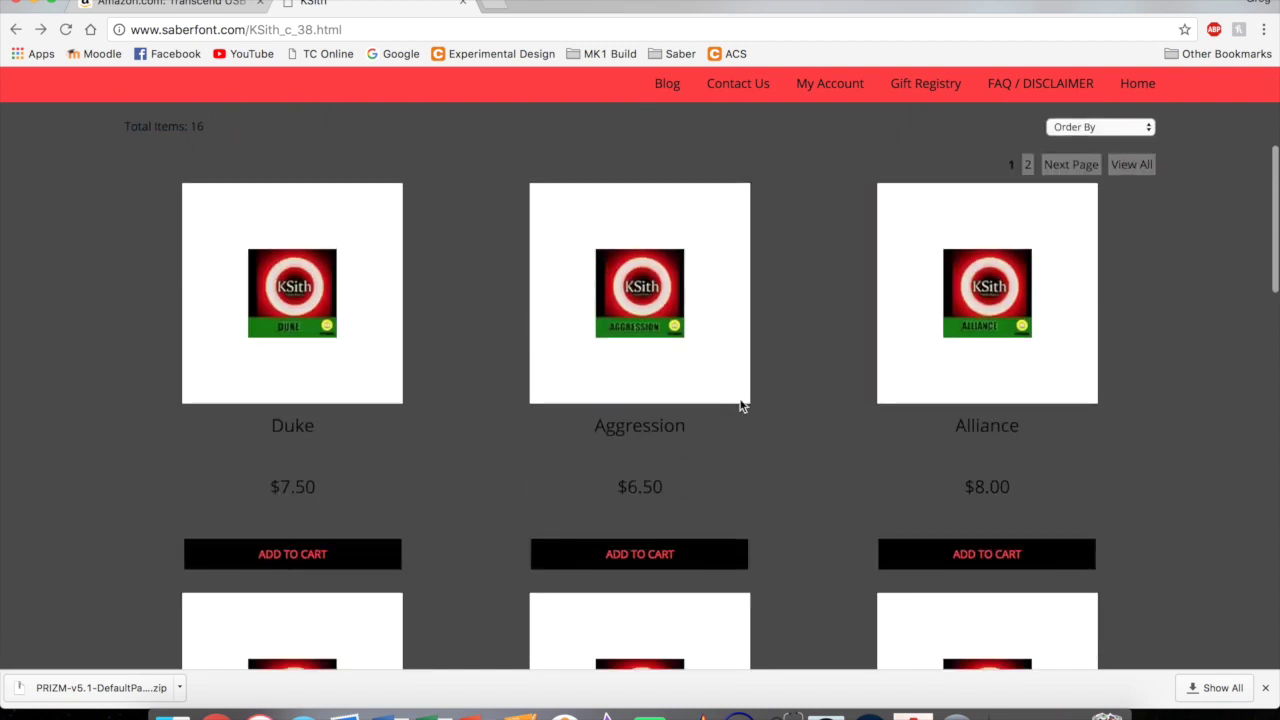
{"action": "scroll", "coordinate": [741, 428], "scroll_direction": "down", "scroll_amount": 4}
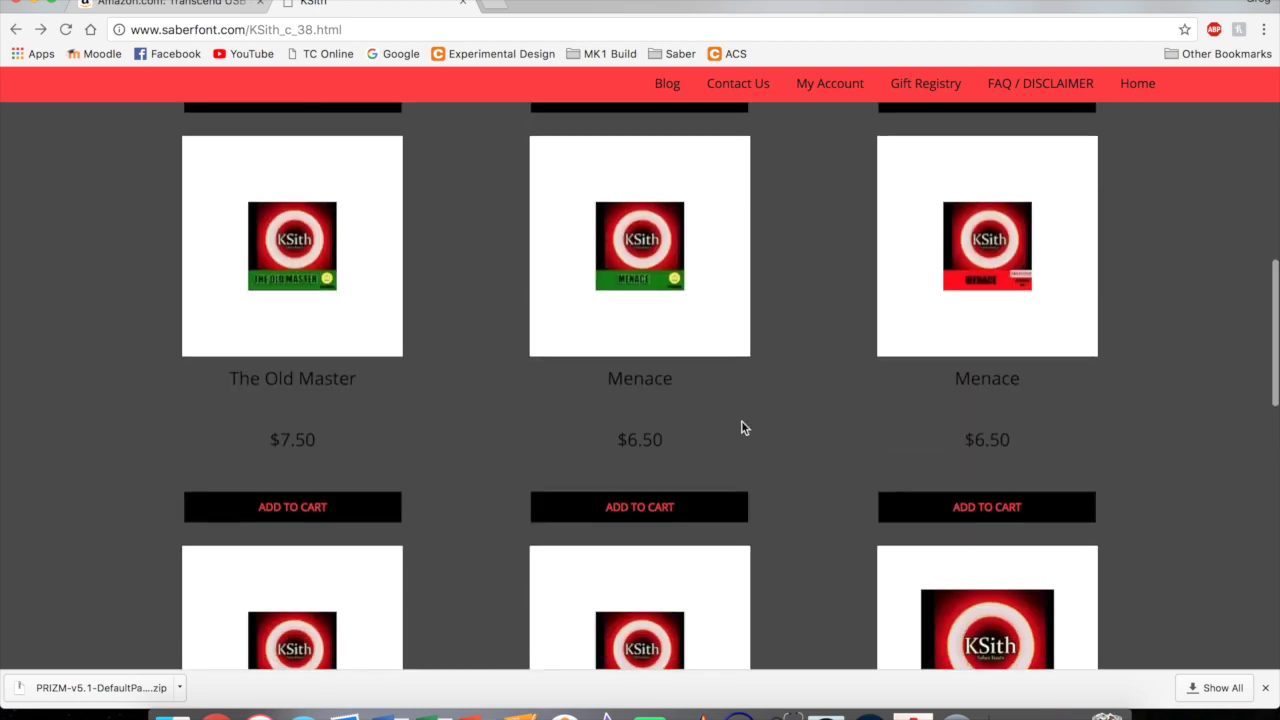
{"action": "scroll", "coordinate": [741, 428], "scroll_direction": "down", "scroll_amount": 4}
{"action": "scroll", "coordinate": [741, 428], "scroll_direction": "down", "scroll_amount": 6}
{"action": "scroll", "coordinate": [741, 428], "scroll_direction": "up", "scroll_amount": 15}
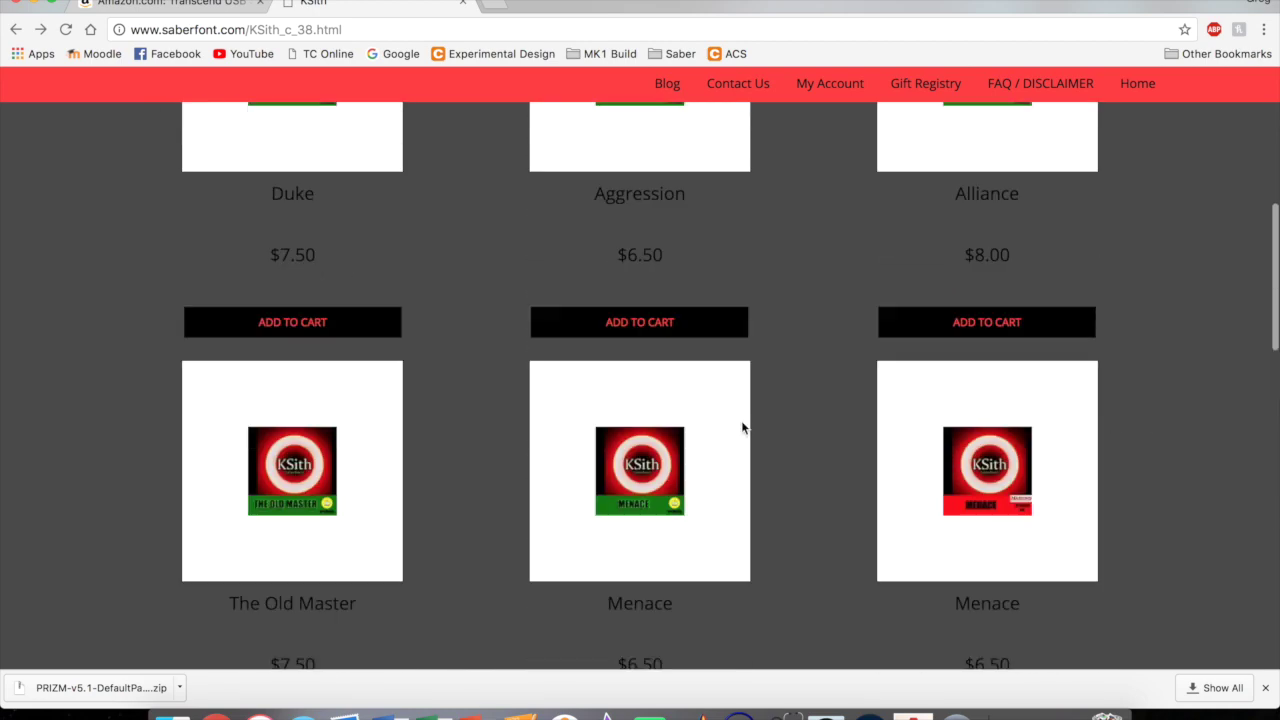
{"action": "scroll", "coordinate": [490, 387], "scroll_direction": "down", "scroll_amount": 5}
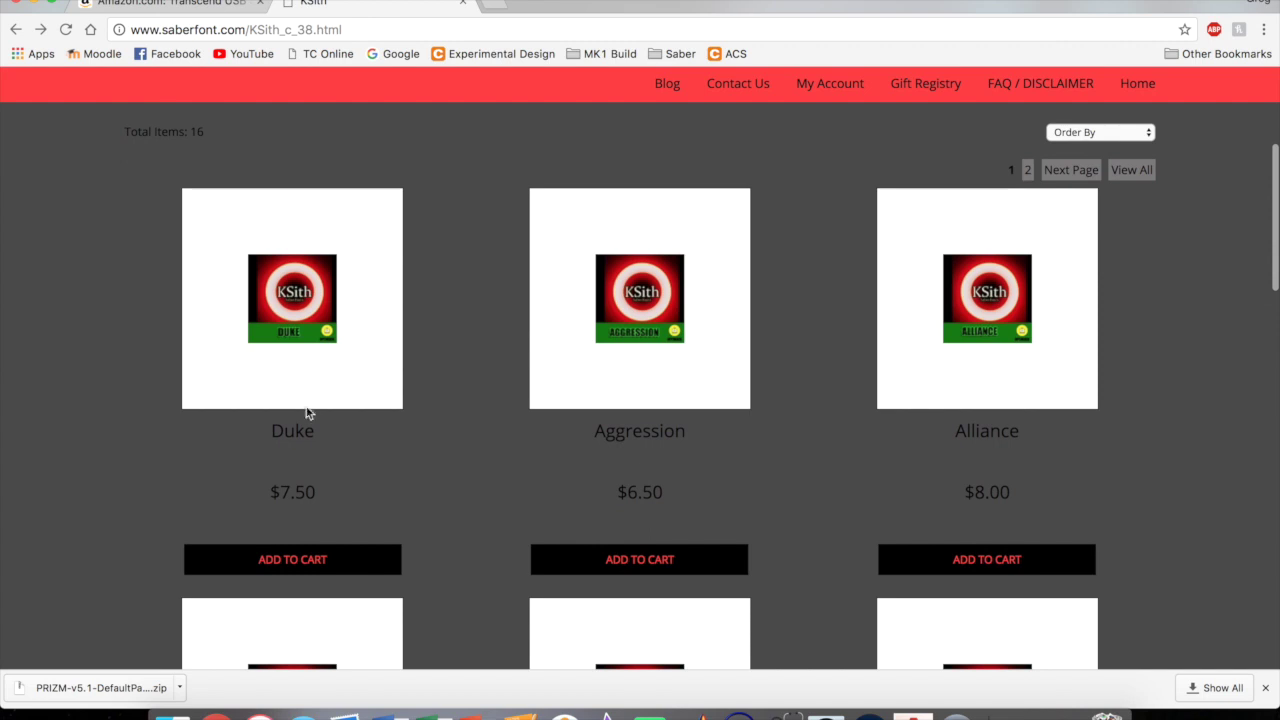
{"action": "left_click", "coordinate": [297, 431]}
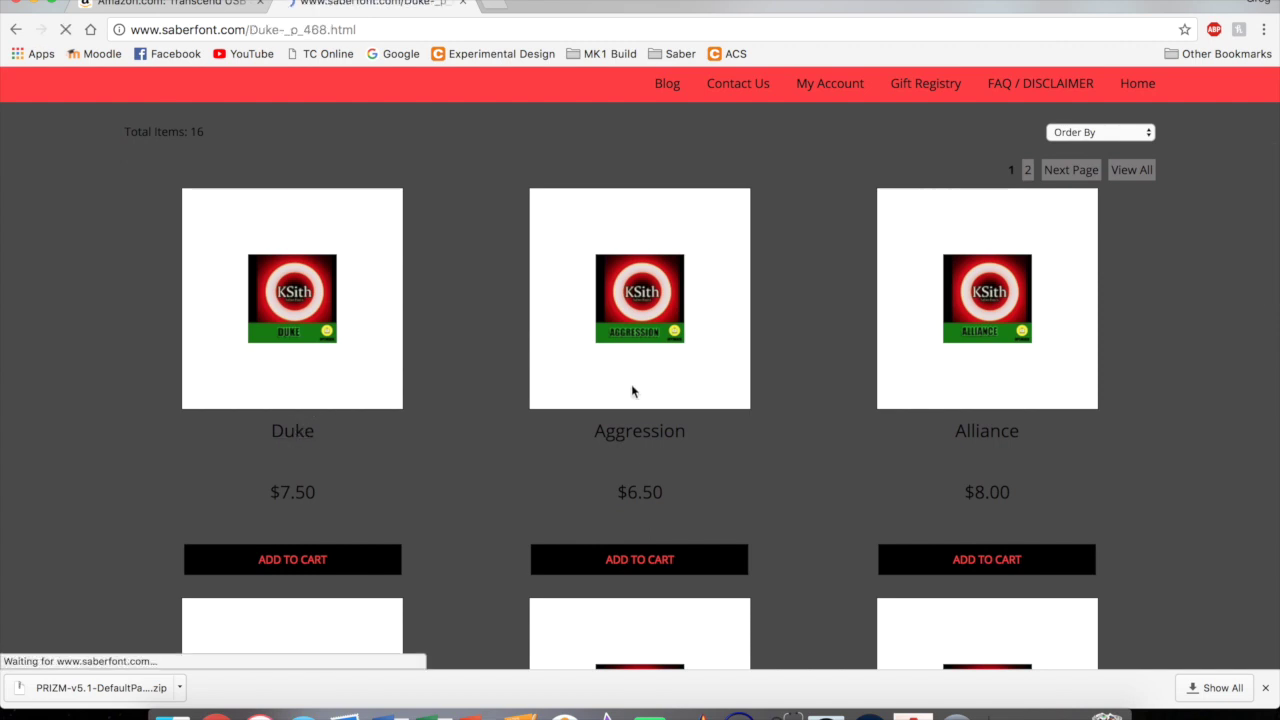
{"action": "scroll", "coordinate": [600, 360], "scroll_direction": "down", "scroll_amount": 2}
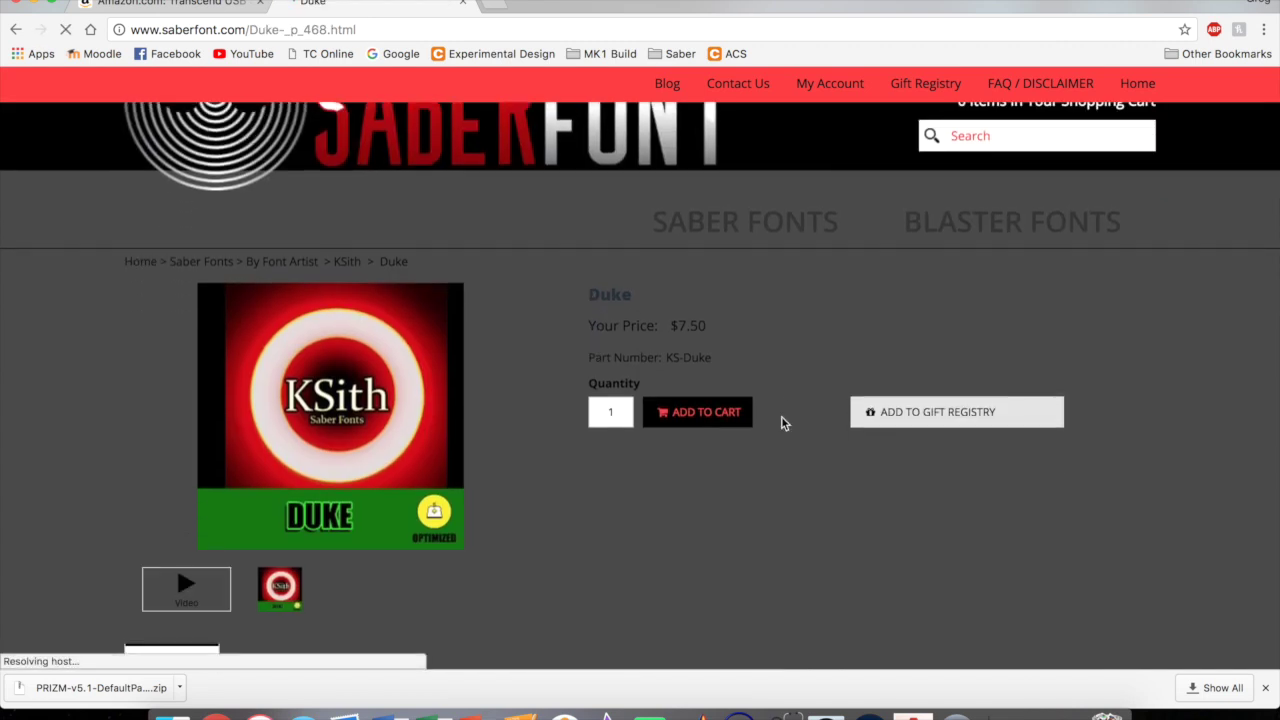
- Switch from the browser to Finder, open the DUKEv3_KS_CF8 font folder, and arrange its window beside the bank1 window
{"action": "left_click", "coordinate": [34, 4]}
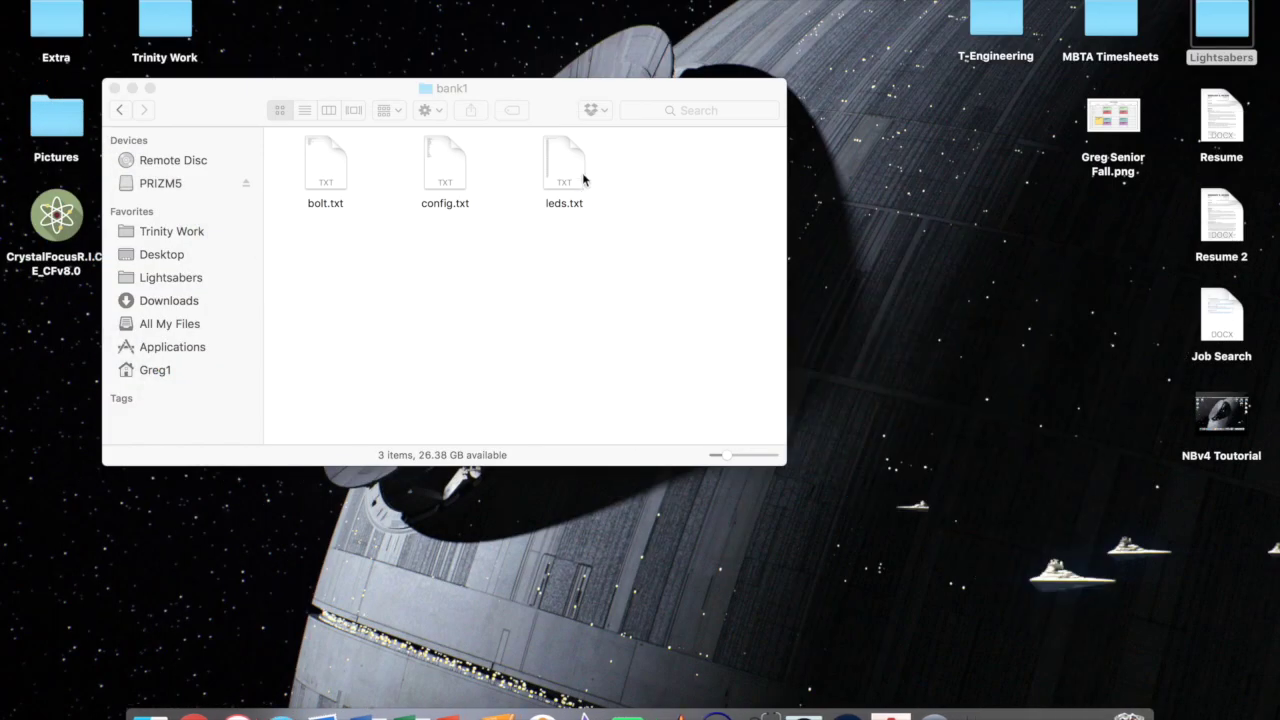
{"action": "left_click_drag", "start_coordinate": [564, 103], "coordinate": [478, 98]}
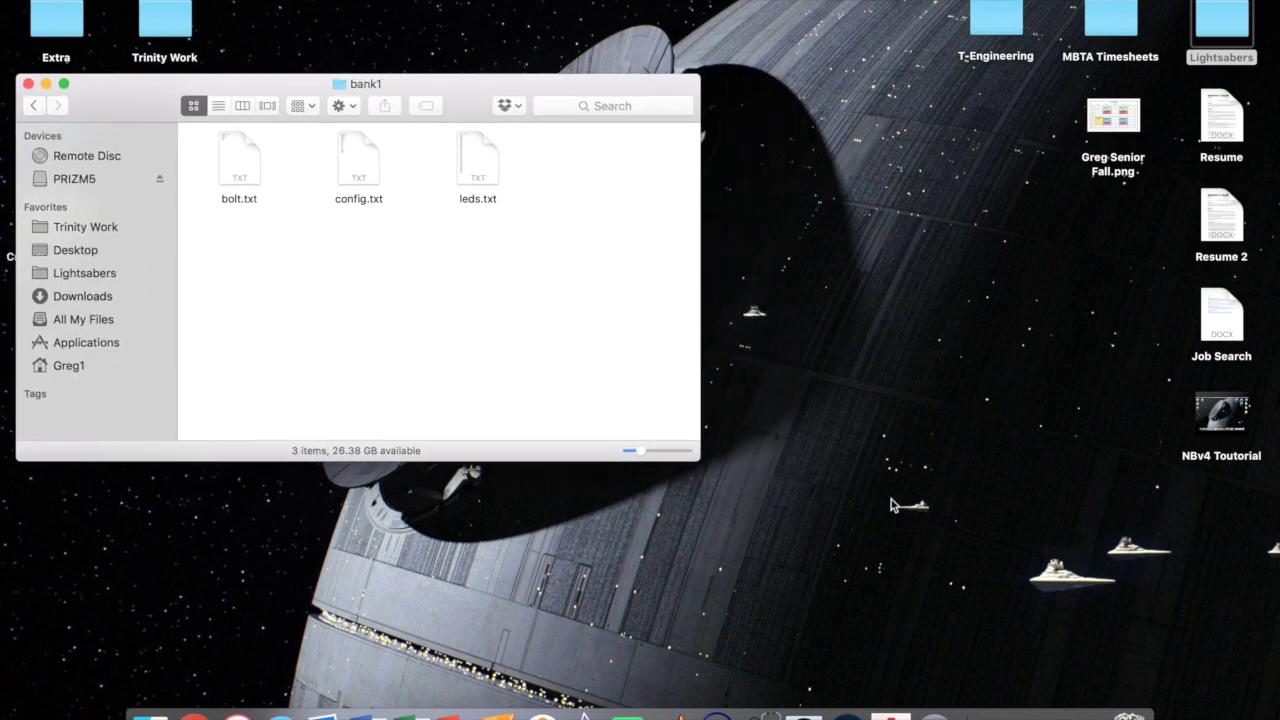
{"action": "left_click", "coordinate": [979, 690]}
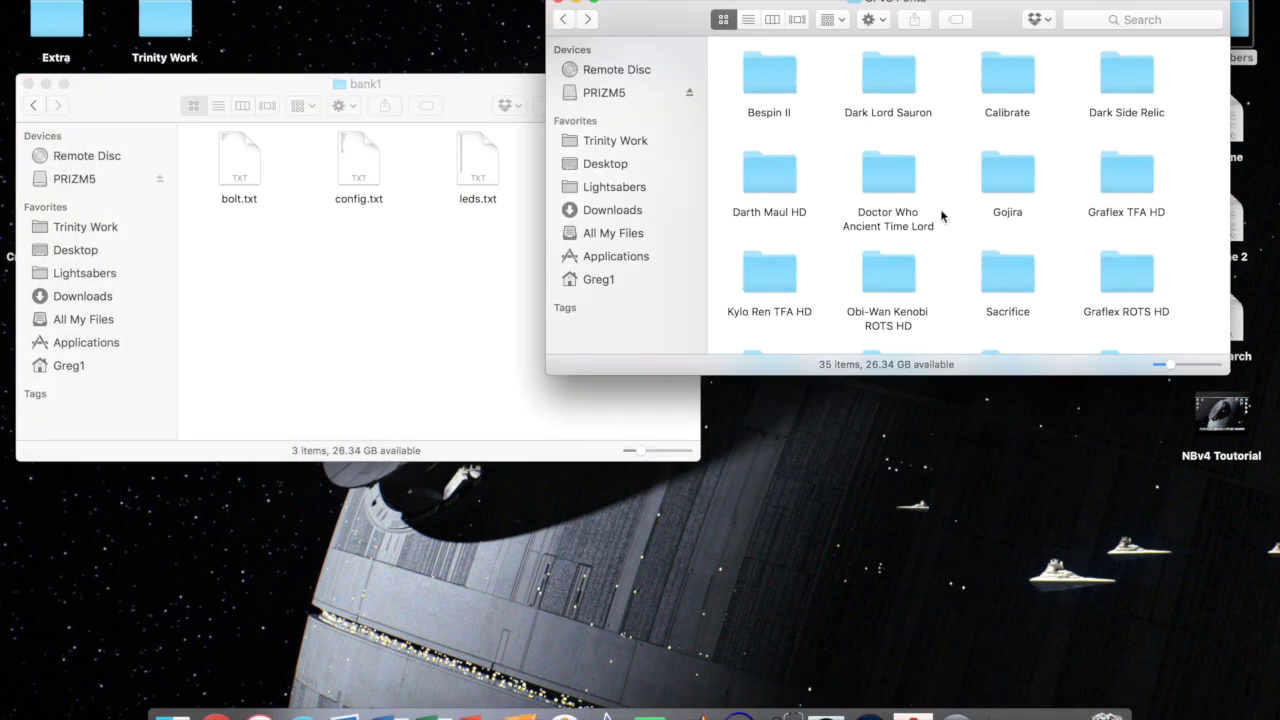
{"action": "scroll", "coordinate": [929, 222], "scroll_direction": "down", "scroll_amount": 5}
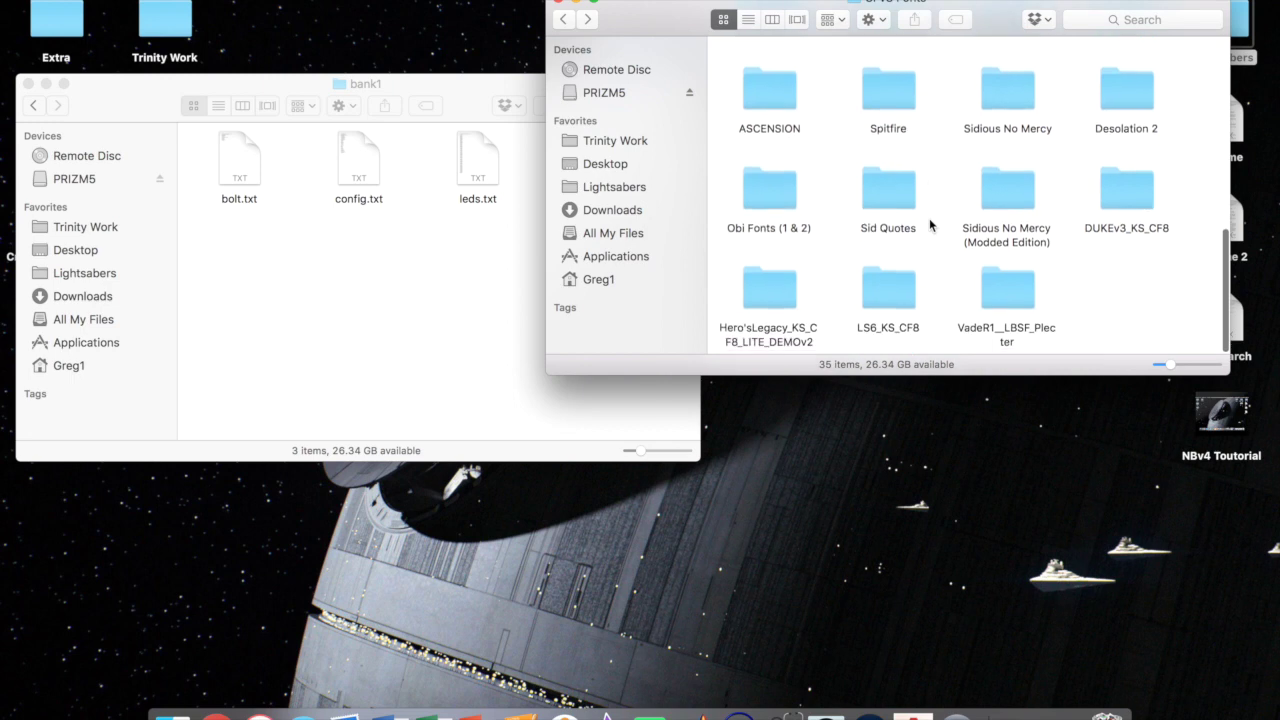
{"action": "double_click", "coordinate": [1137, 199]}
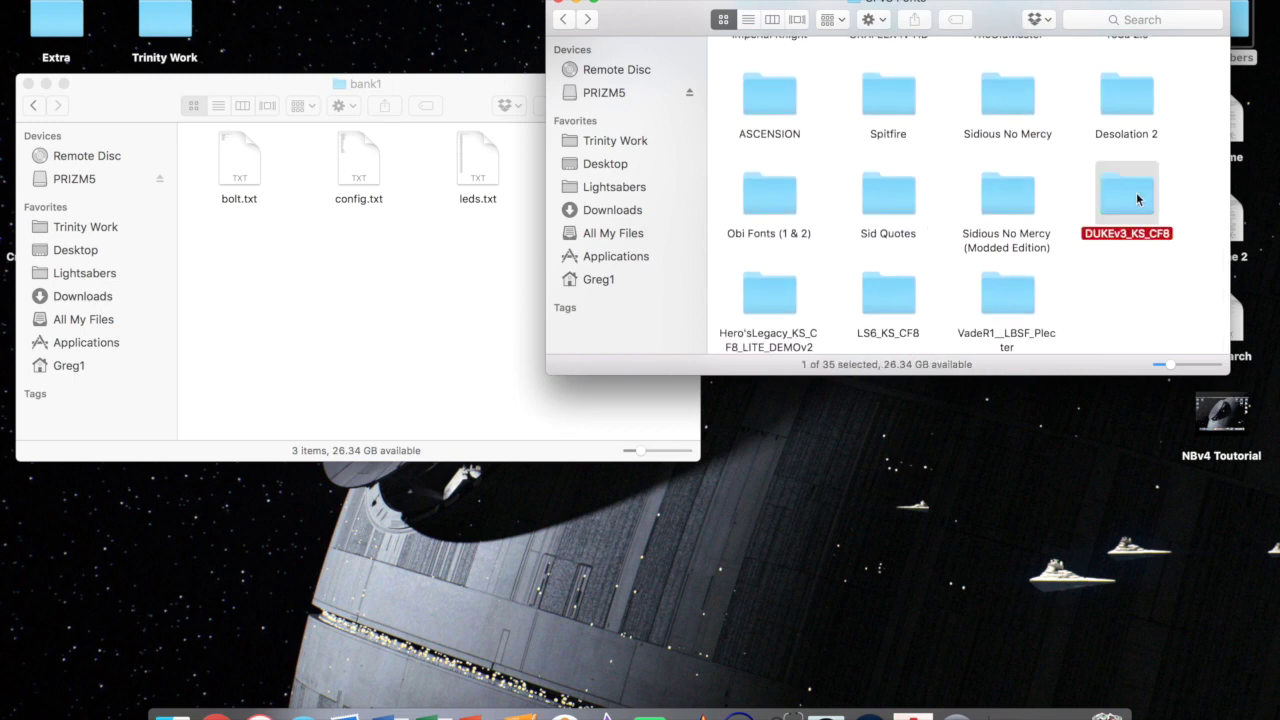
{"action": "left_click_drag", "start_coordinate": [807, 8], "coordinate": [820, 94]}
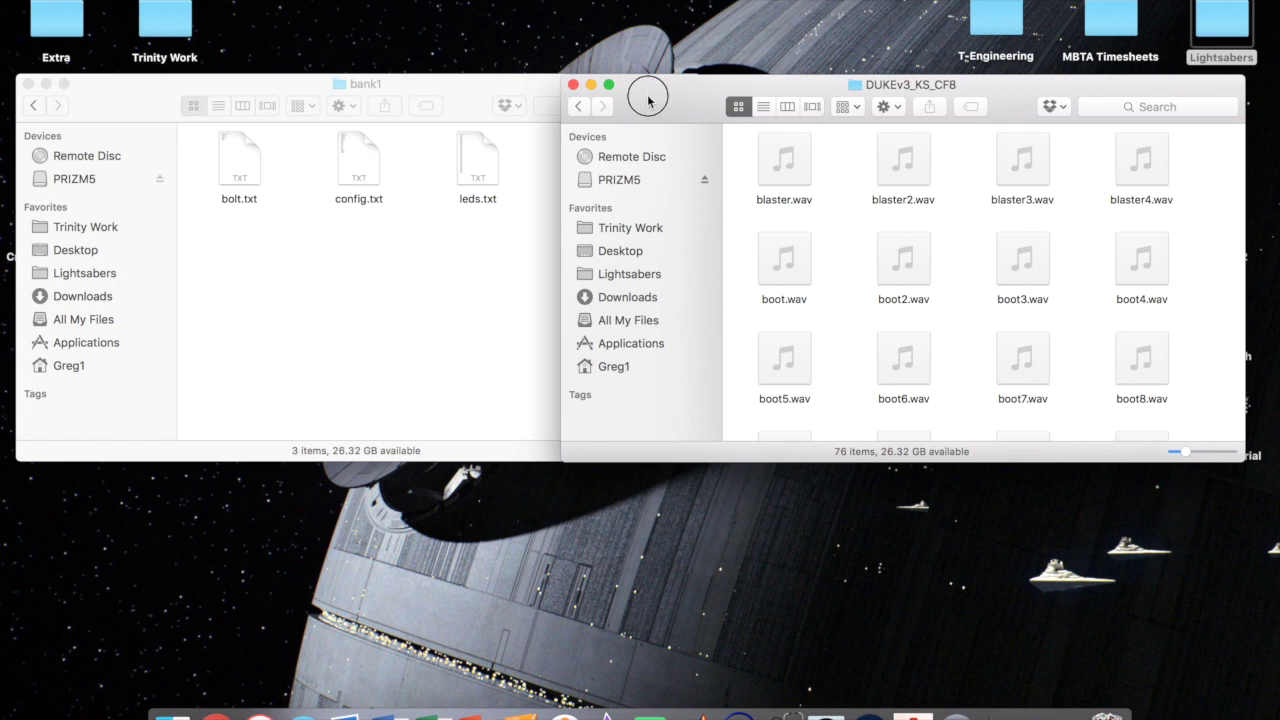
{"action": "left_click_drag", "start_coordinate": [648, 100], "coordinate": [673, 98]}
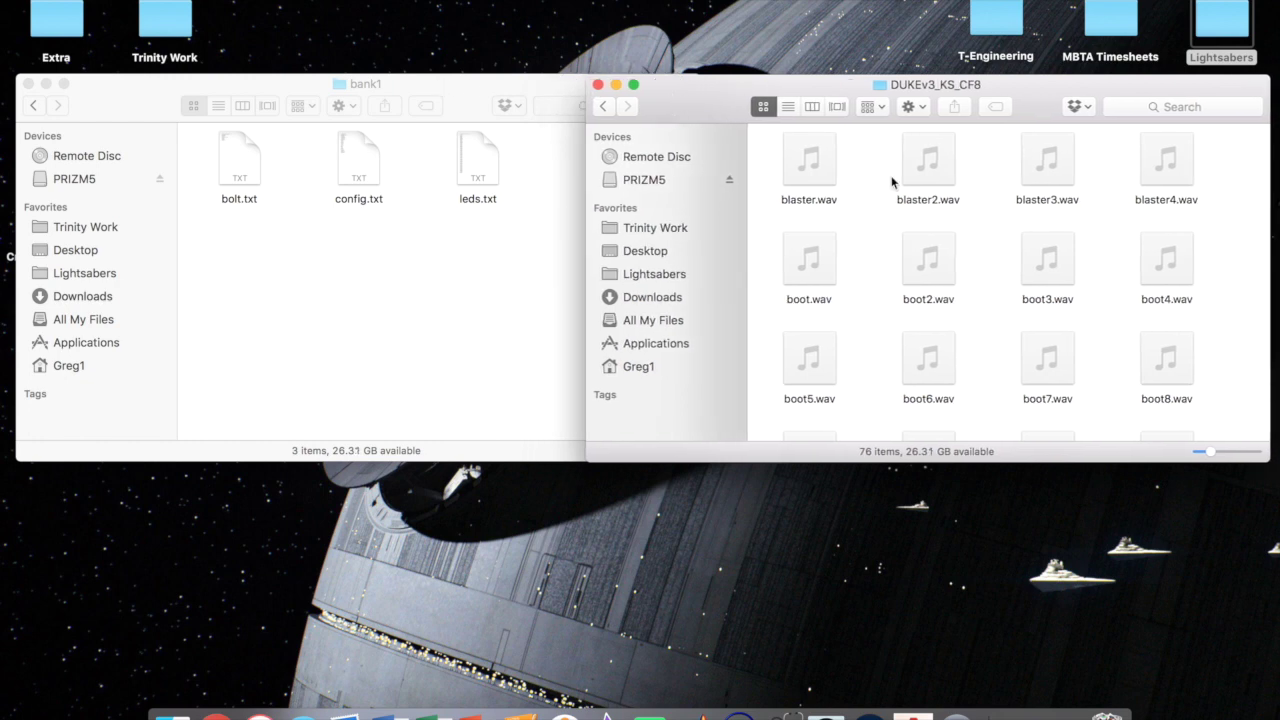
- Copy all sound files from the DUKEv3_KS_CF8 folder into bank1
{"action": "scroll", "coordinate": [906, 266], "scroll_direction": "down", "scroll_amount": 10}
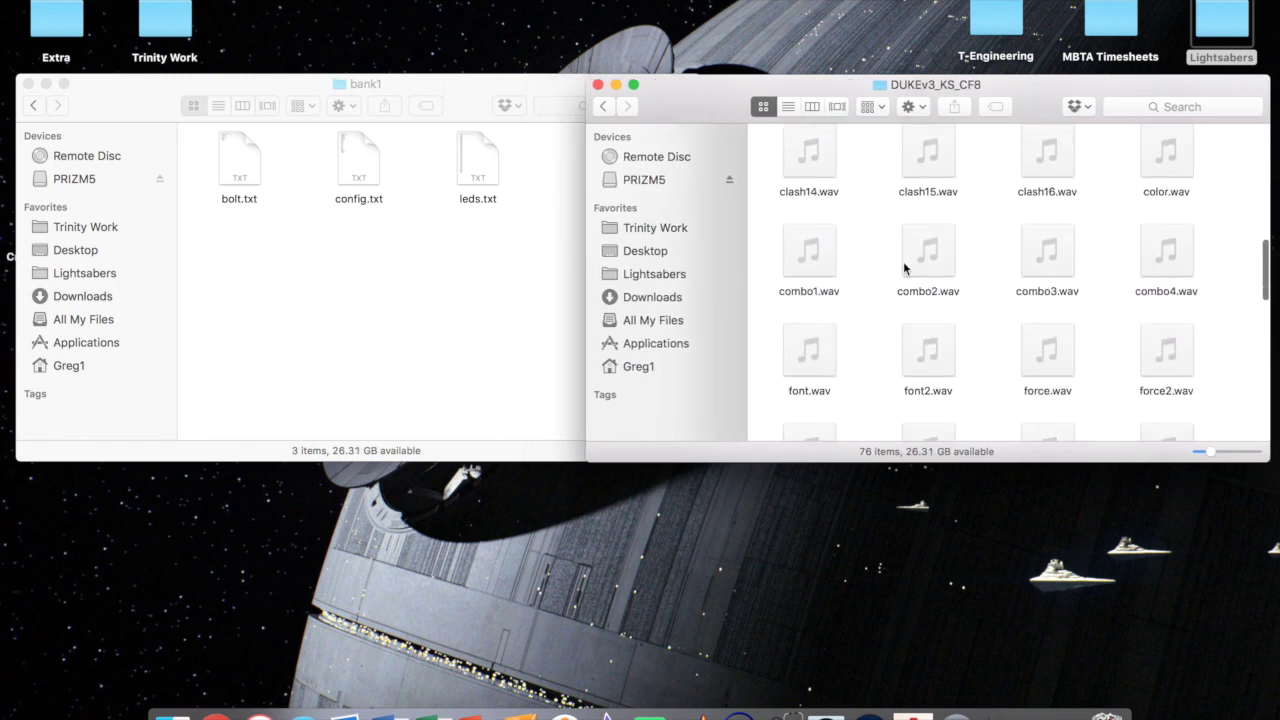
{"action": "scroll", "coordinate": [904, 268], "scroll_direction": "down", "scroll_amount": 10}
{"action": "scroll", "coordinate": [904, 268], "scroll_direction": "up", "scroll_amount": 20}
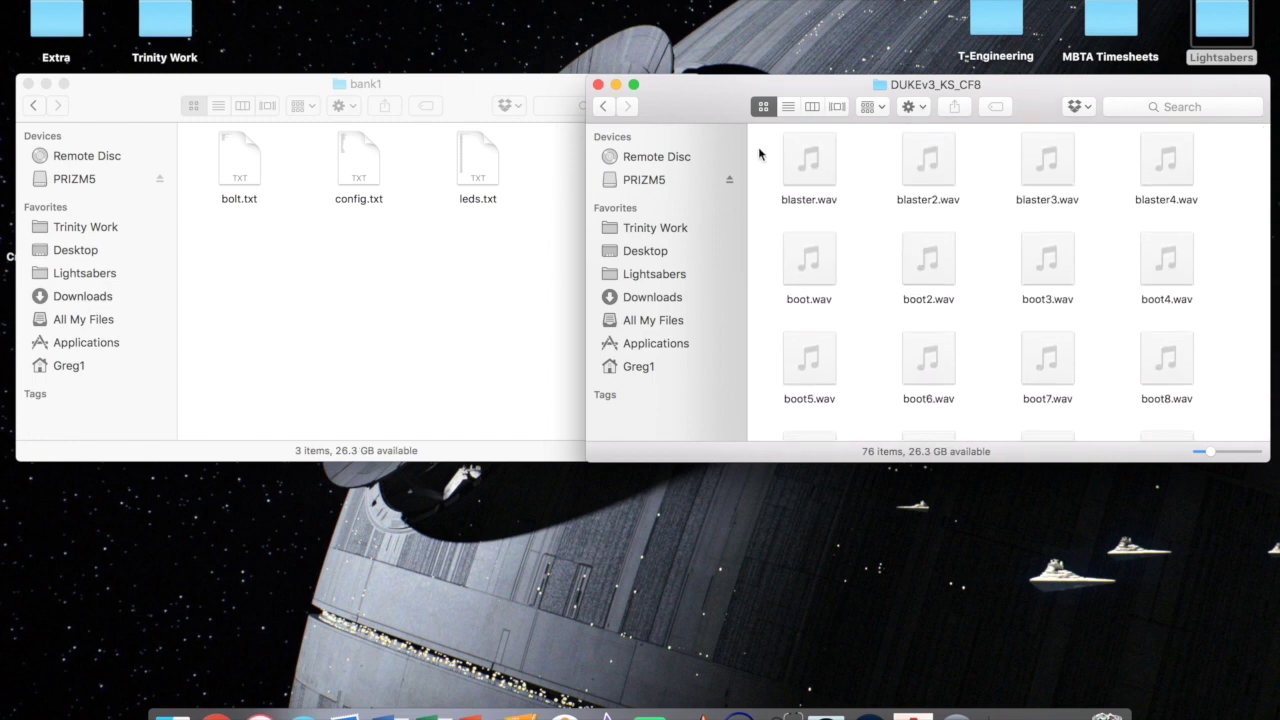
{"action": "left_click", "coordinate": [798, 182]}
{"action": "key", "text": "super+a"}
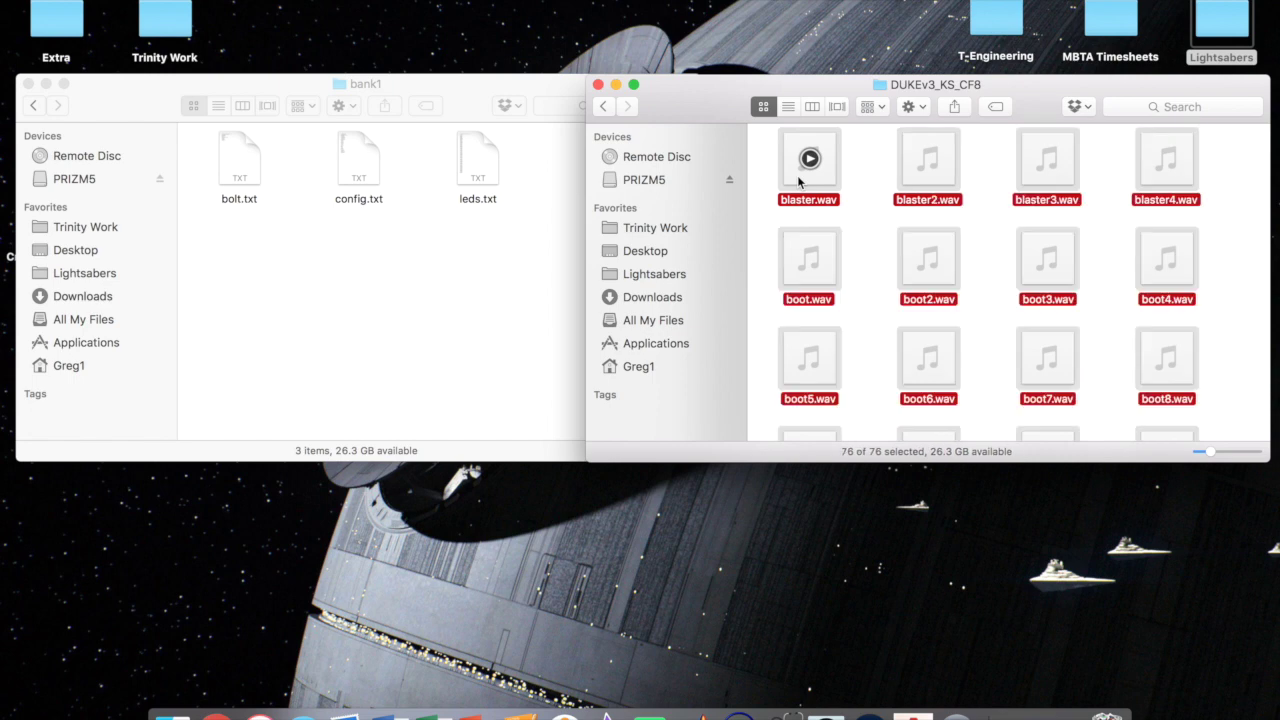
{"action": "left_click", "coordinate": [493, 261]}
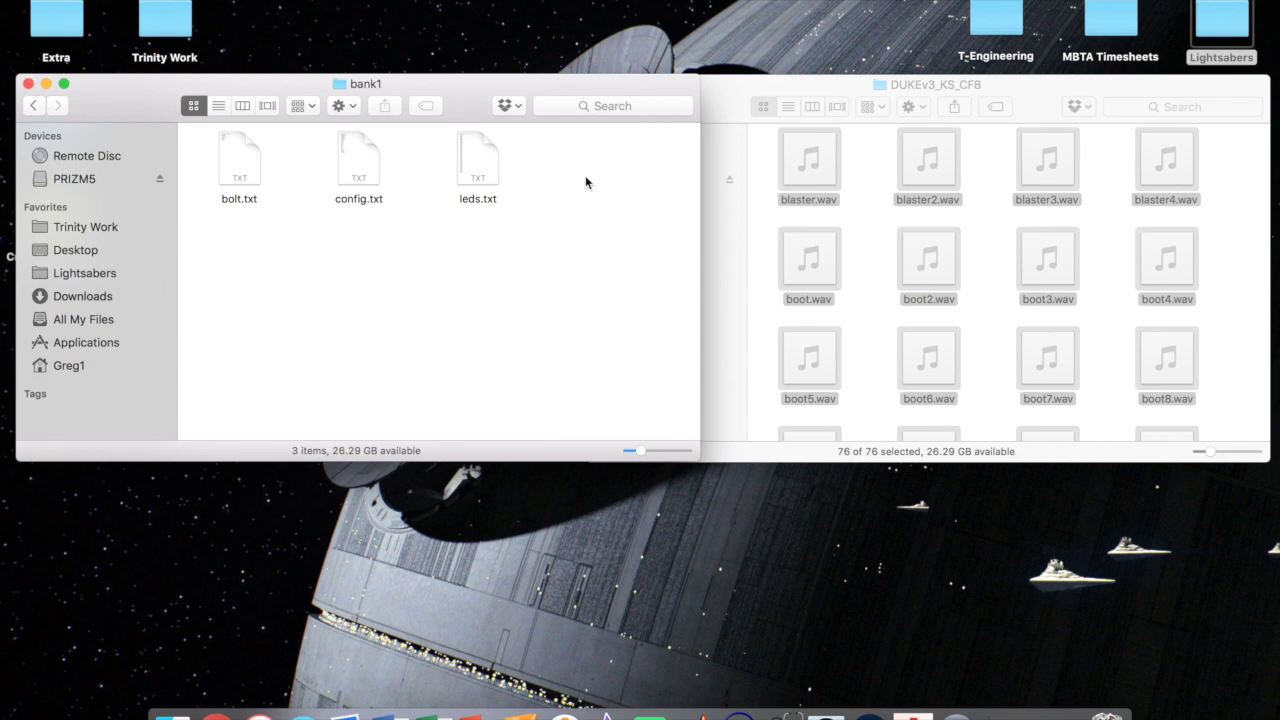
{"action": "key", "text": "super+v"}
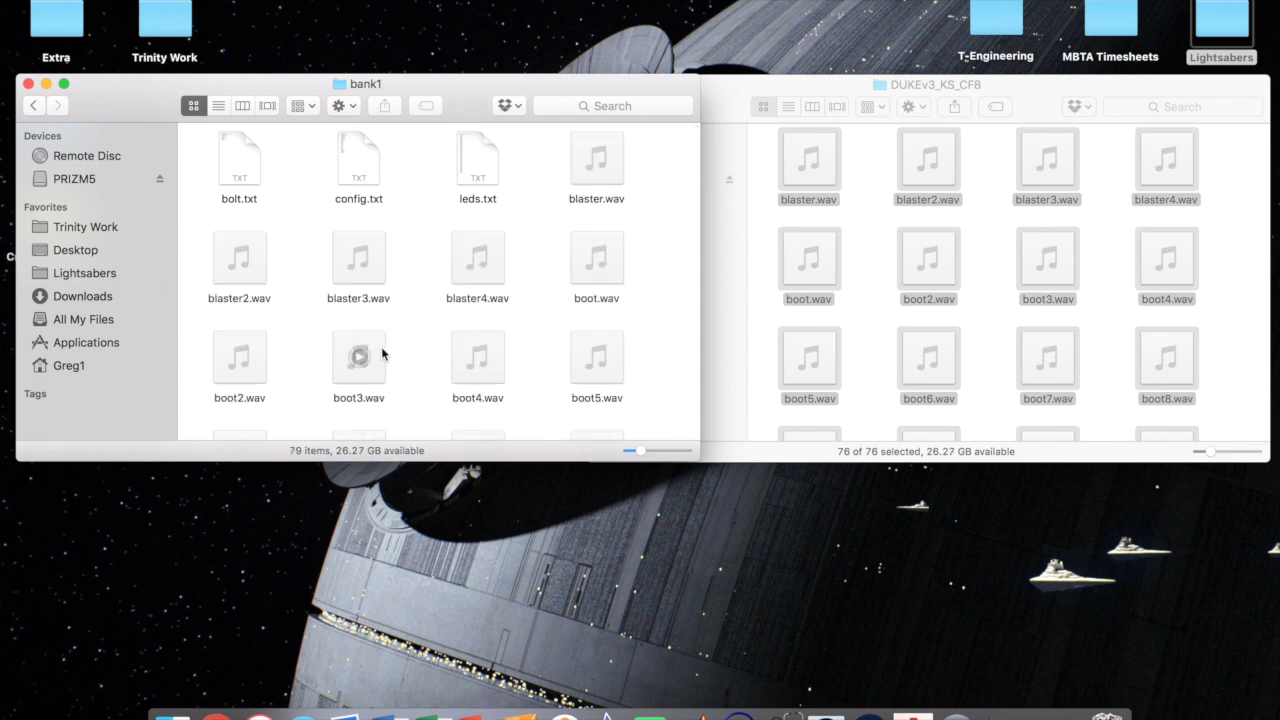
- Examine the copied sound files in bank1, including the poweron, spin, stab and swing sounds
{"action": "scroll", "coordinate": [385, 350], "scroll_direction": "down", "scroll_amount": 5}
{"action": "scroll", "coordinate": [383, 349], "scroll_direction": "down", "scroll_amount": 10}
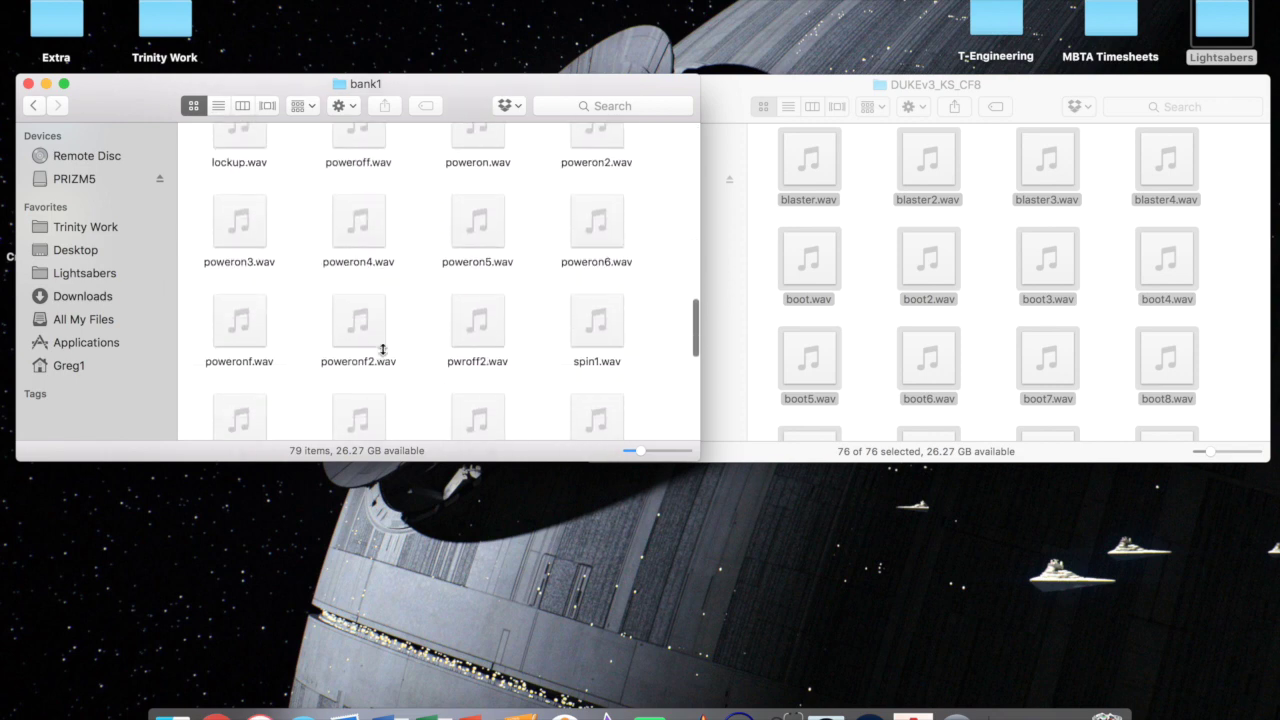
{"action": "scroll", "coordinate": [383, 349], "scroll_direction": "up", "scroll_amount": 15}
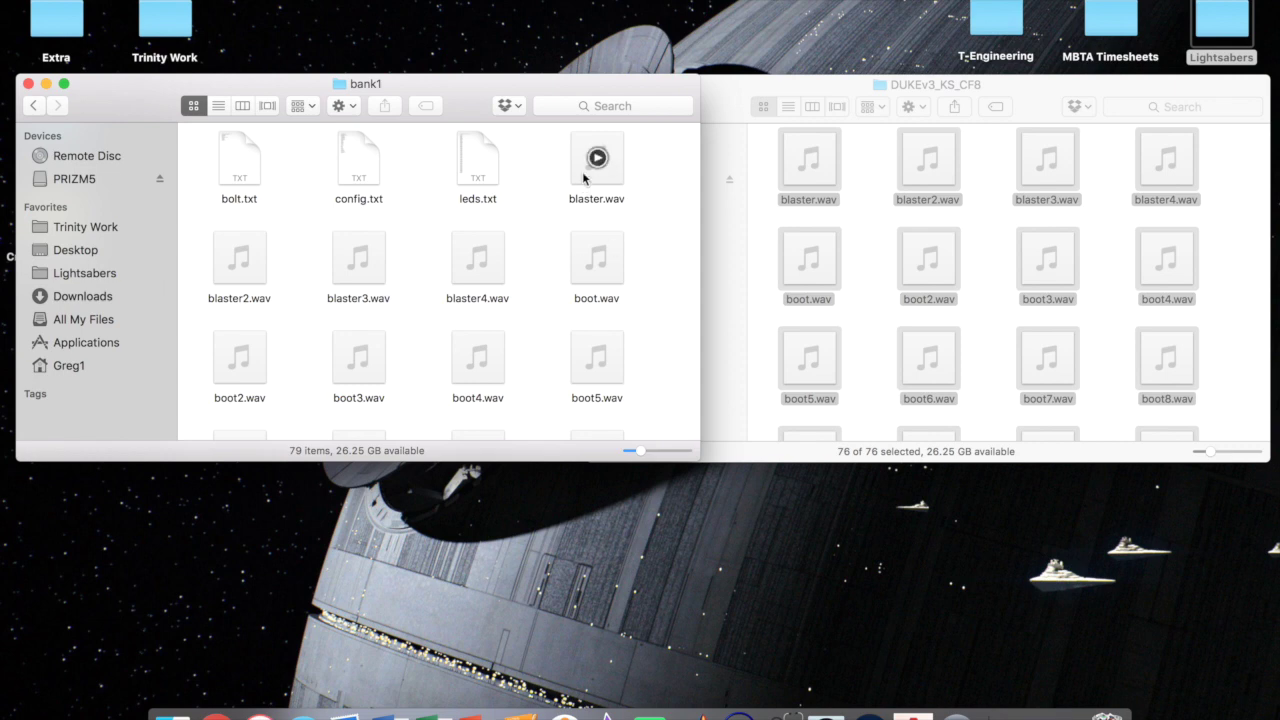
{"action": "scroll", "coordinate": [546, 240], "scroll_direction": "down", "scroll_amount": 5}
{"action": "scroll", "coordinate": [546, 240], "scroll_direction": "down", "scroll_amount": 15}
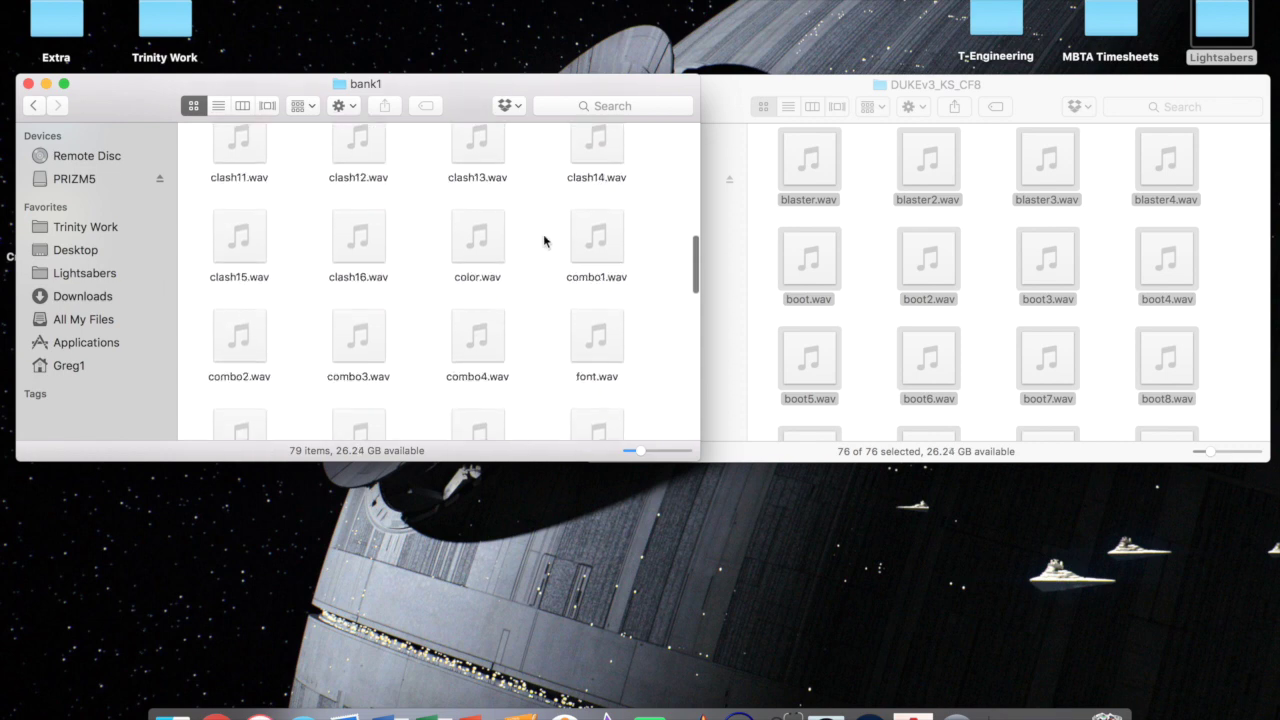
{"action": "scroll", "coordinate": [545, 240], "scroll_direction": "down", "scroll_amount": 10}
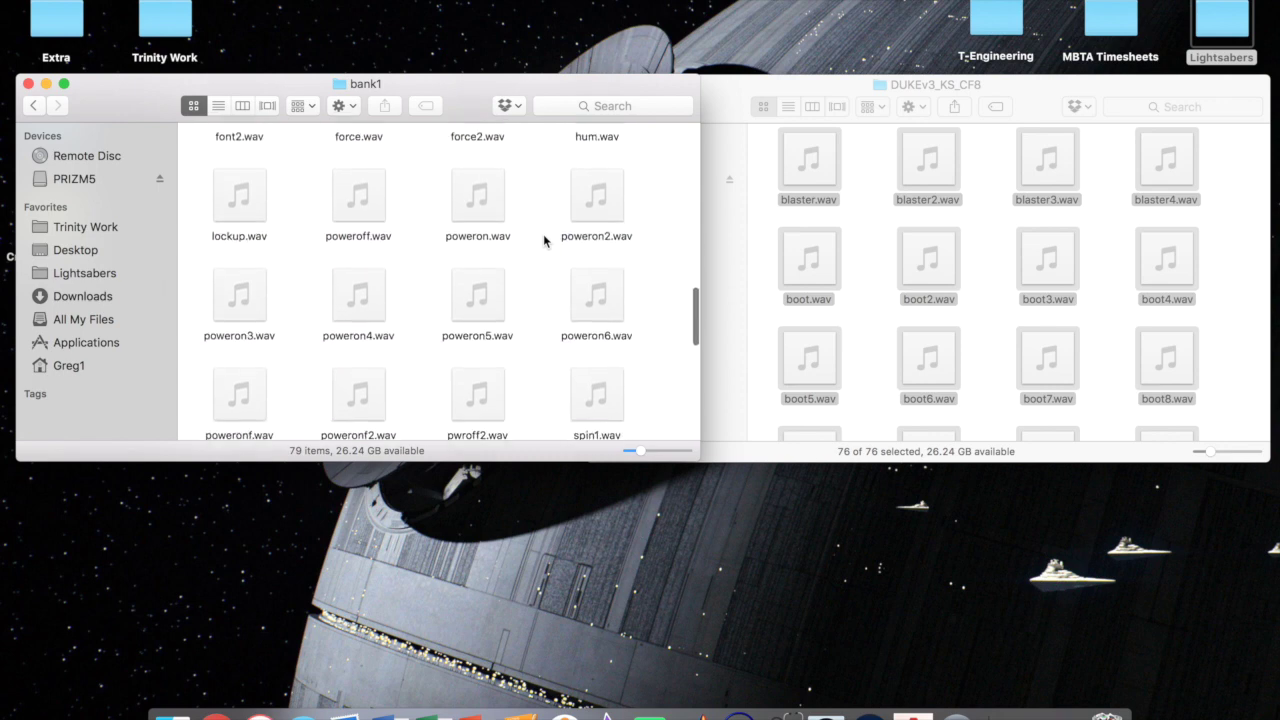
{"action": "scroll", "coordinate": [511, 271], "scroll_direction": "down", "scroll_amount": 1}
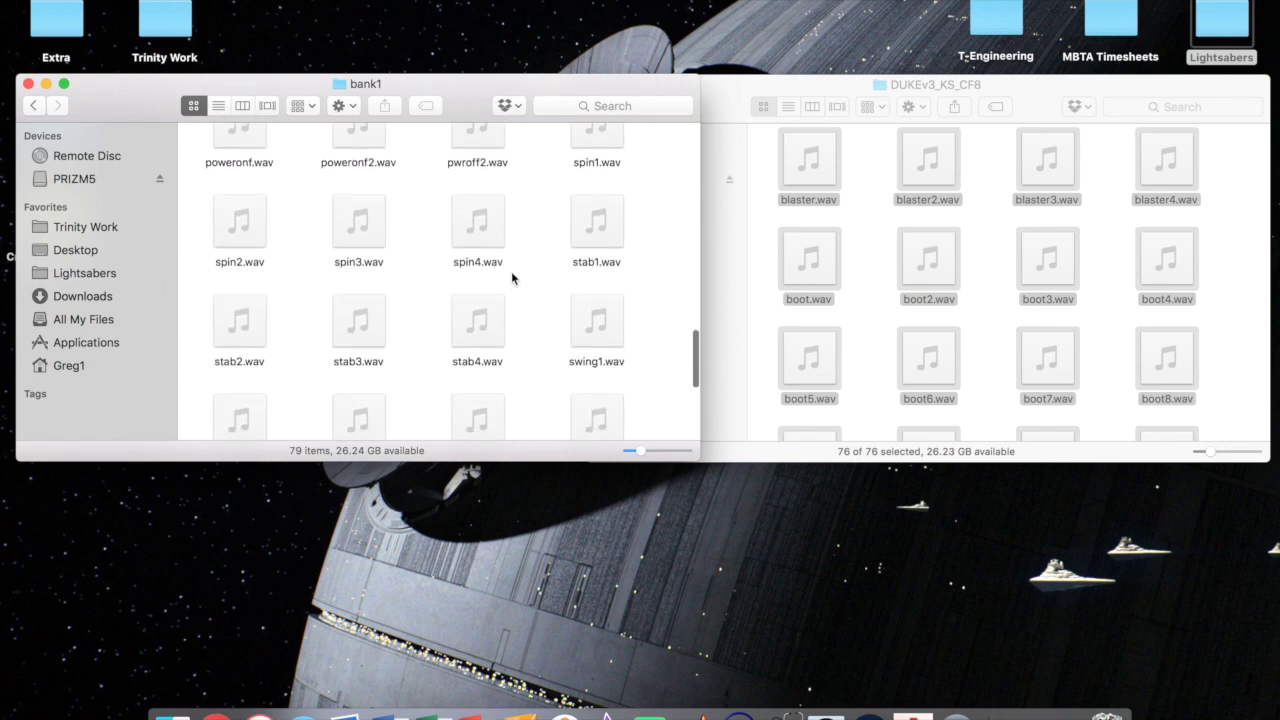
{"action": "scroll", "coordinate": [280, 231], "scroll_direction": "up", "scroll_amount": 3}
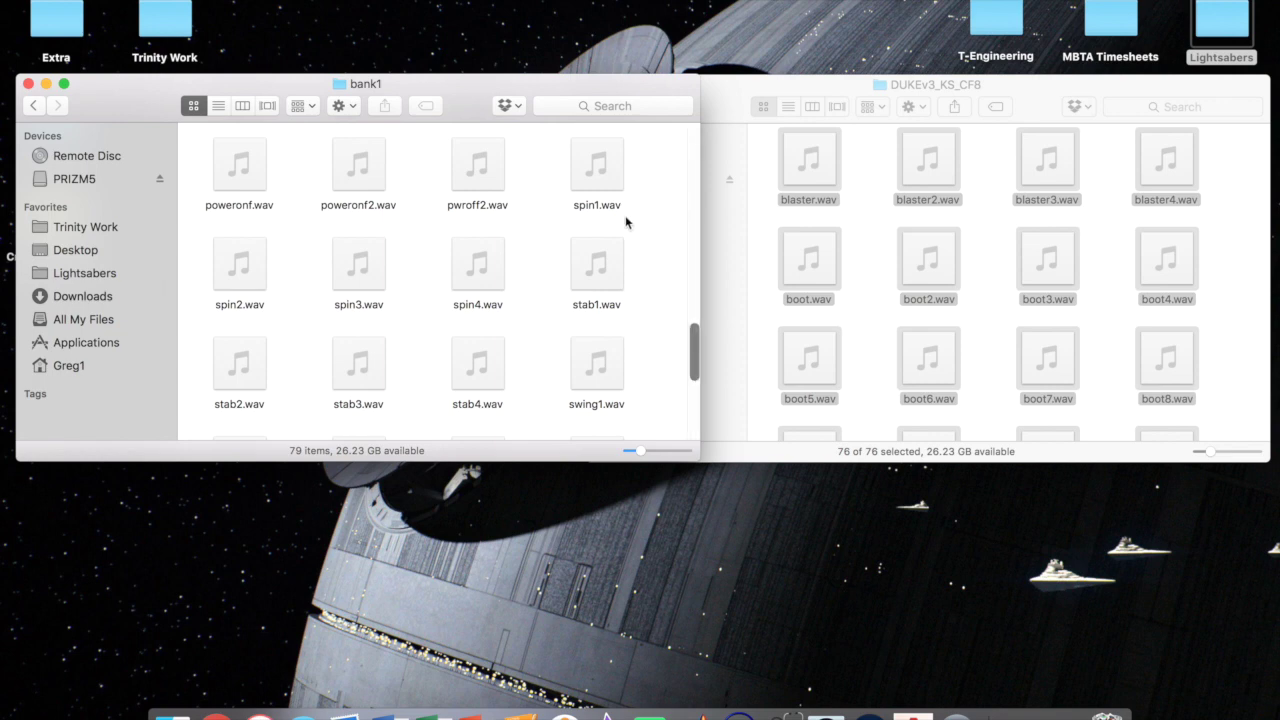
{"action": "left_click", "coordinate": [598, 166]}
{"action": "scroll", "coordinate": [531, 285], "scroll_direction": "up", "scroll_amount": 2}
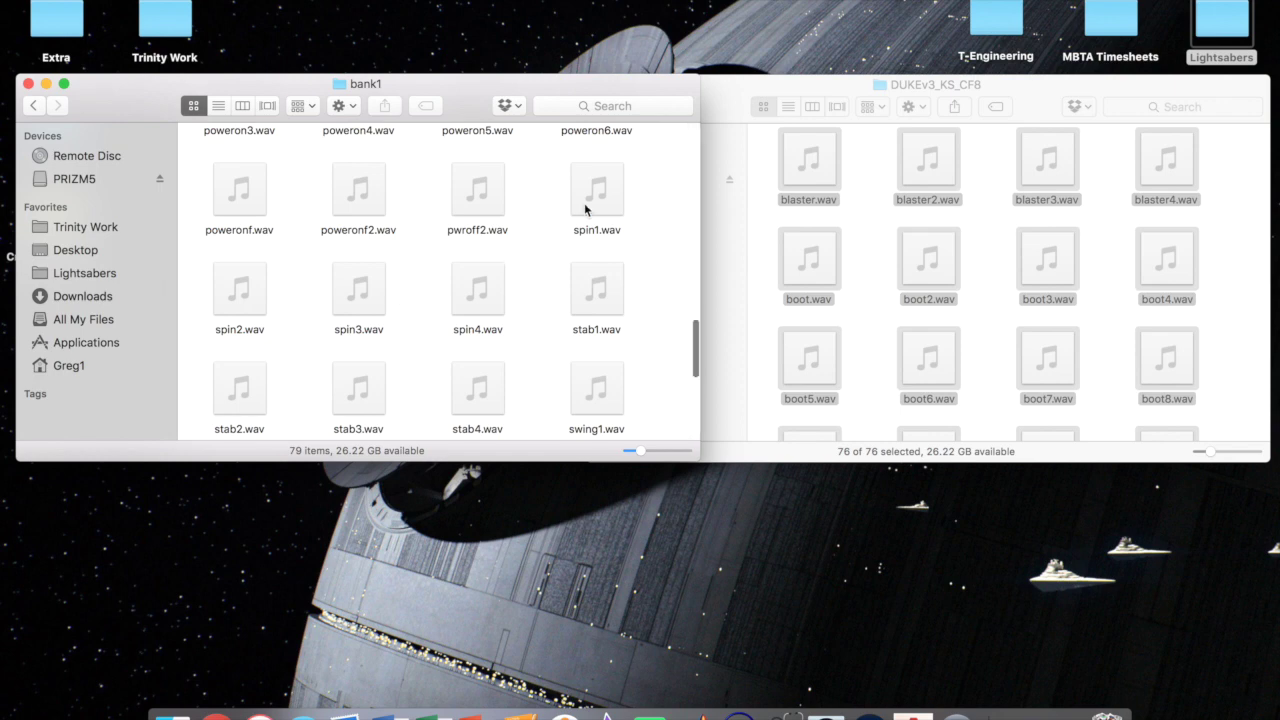
- Close the DUKEv3_KS_CF8 folder window, keeping bank1 open
{"action": "left_click", "coordinate": [733, 113]}
{"action": "left_click", "coordinate": [598, 85]}
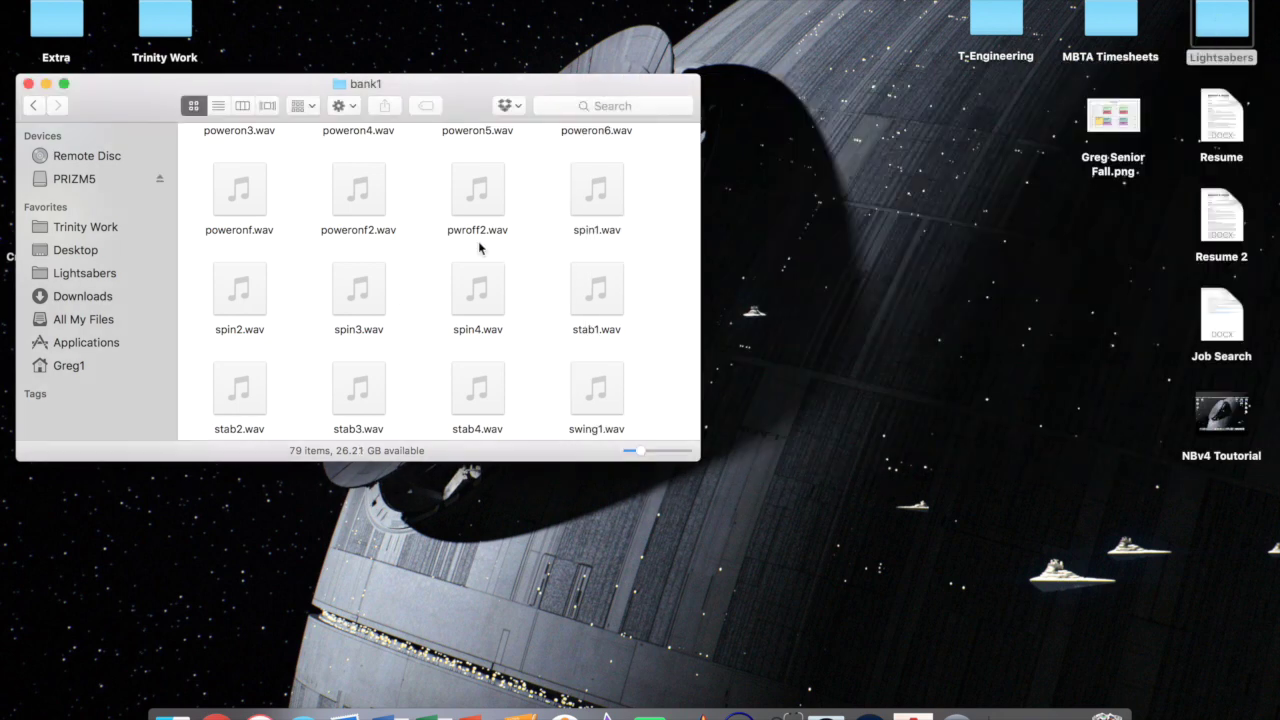
- Play boot2.wav and boot.wav in bank1 as previews and look over the other boot sounds
{"action": "scroll", "coordinate": [478, 241], "scroll_direction": "up", "scroll_amount": 10}
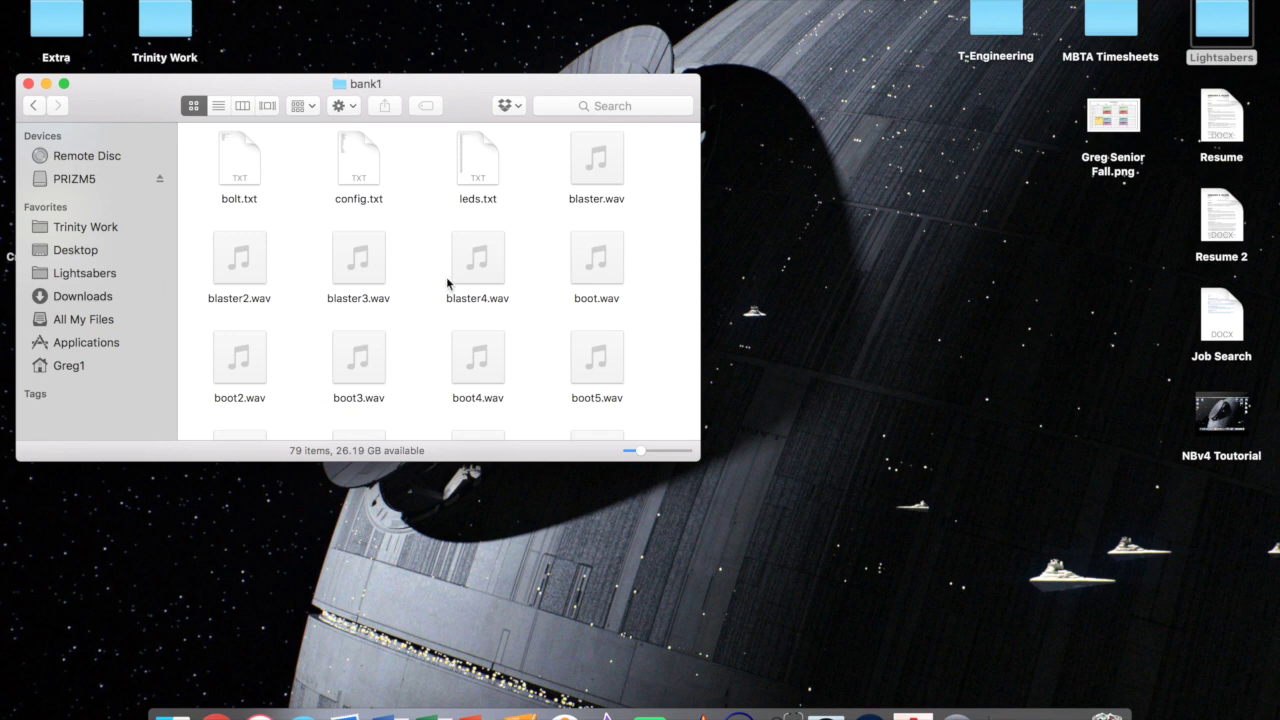
{"action": "scroll", "coordinate": [446, 276], "scroll_direction": "down", "scroll_amount": 1}
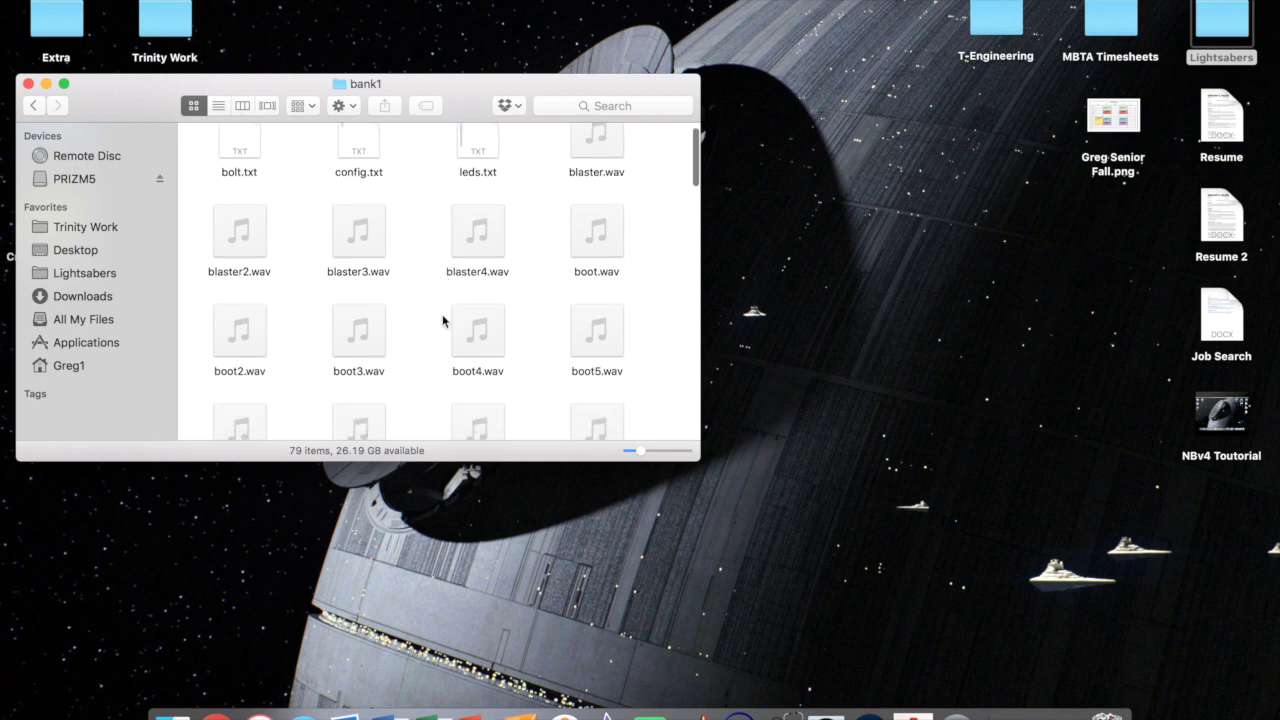
{"action": "left_click", "coordinate": [240, 332]}
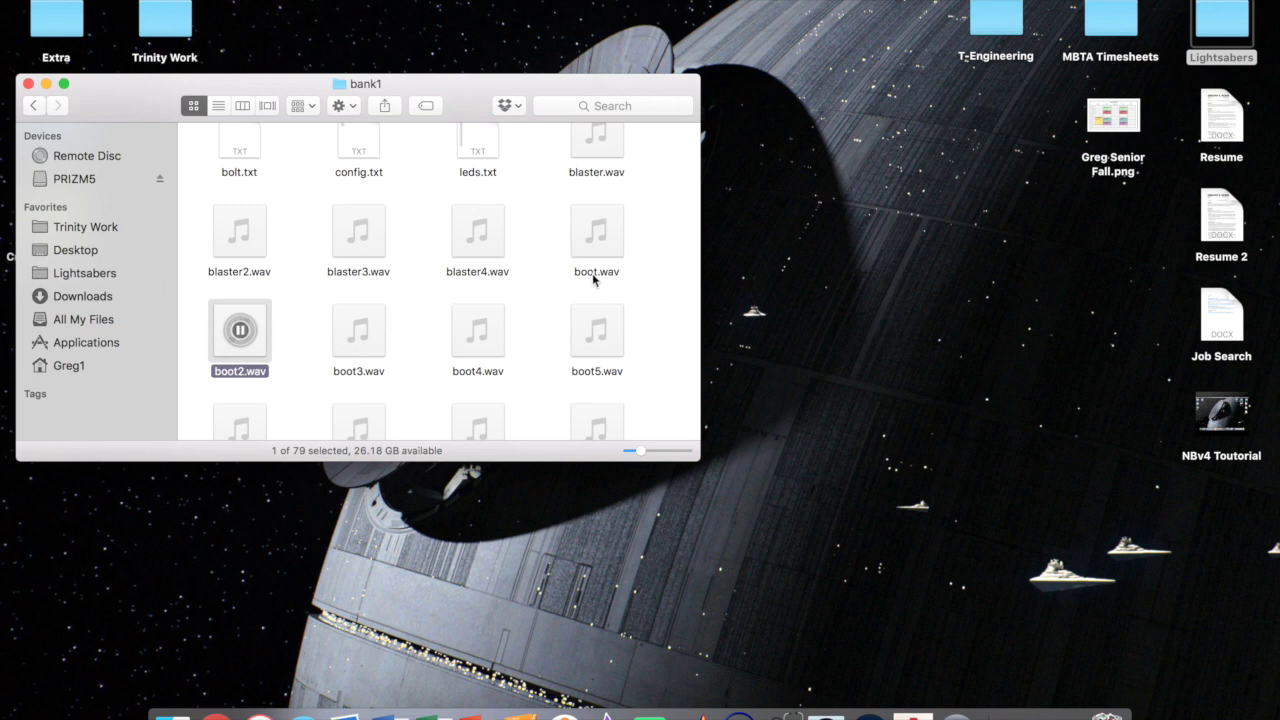
{"action": "left_click", "coordinate": [596, 230]}
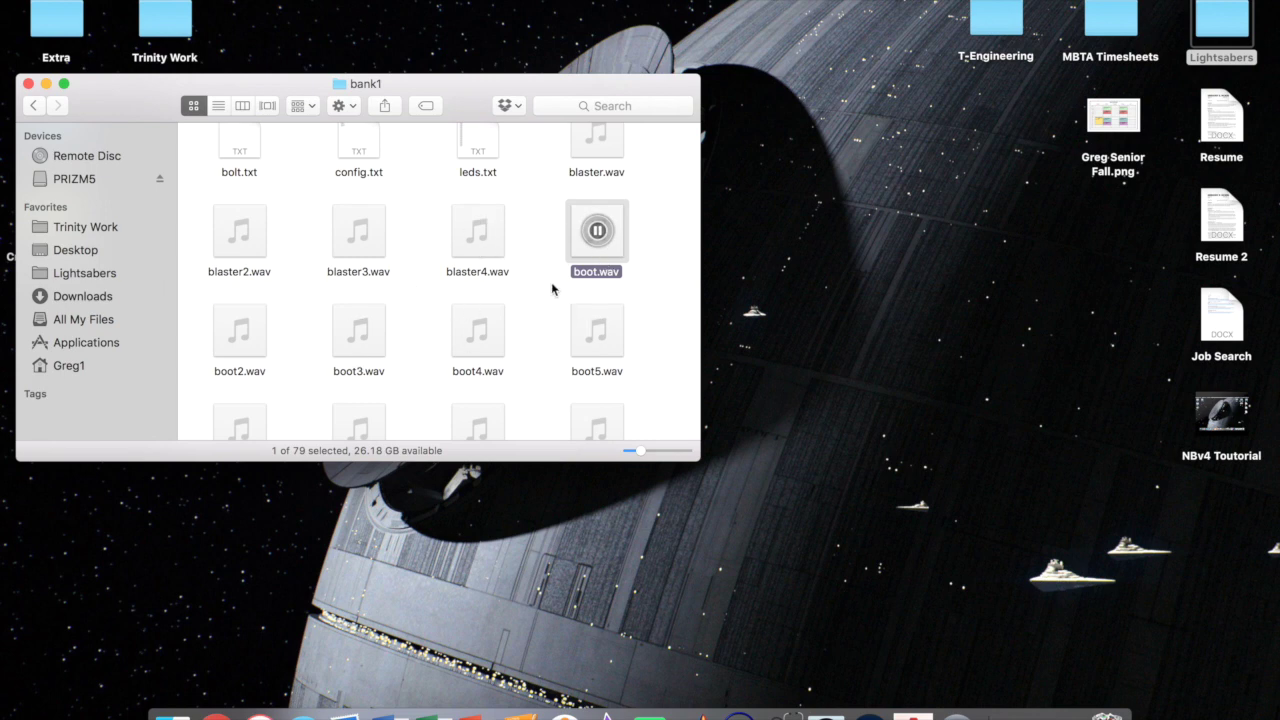
{"action": "scroll", "coordinate": [551, 282], "scroll_direction": "down", "scroll_amount": 10}
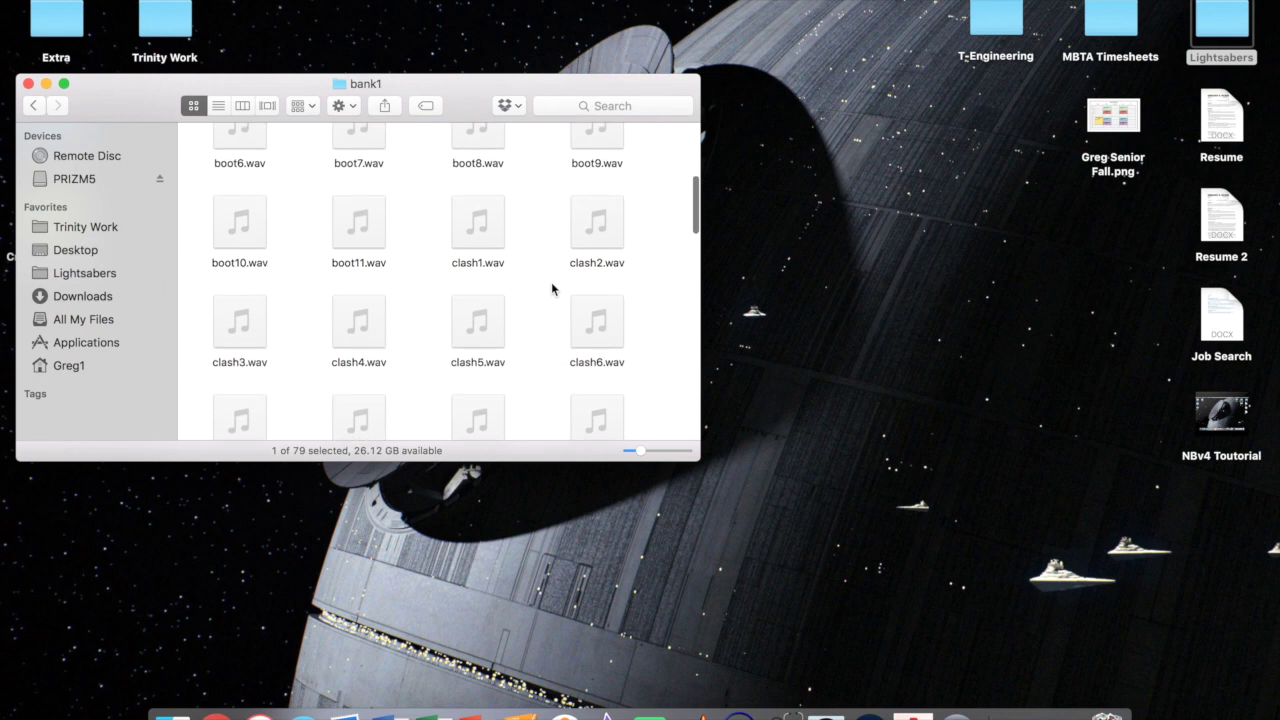
{"action": "scroll", "coordinate": [463, 345], "scroll_direction": "up", "scroll_amount": 8}
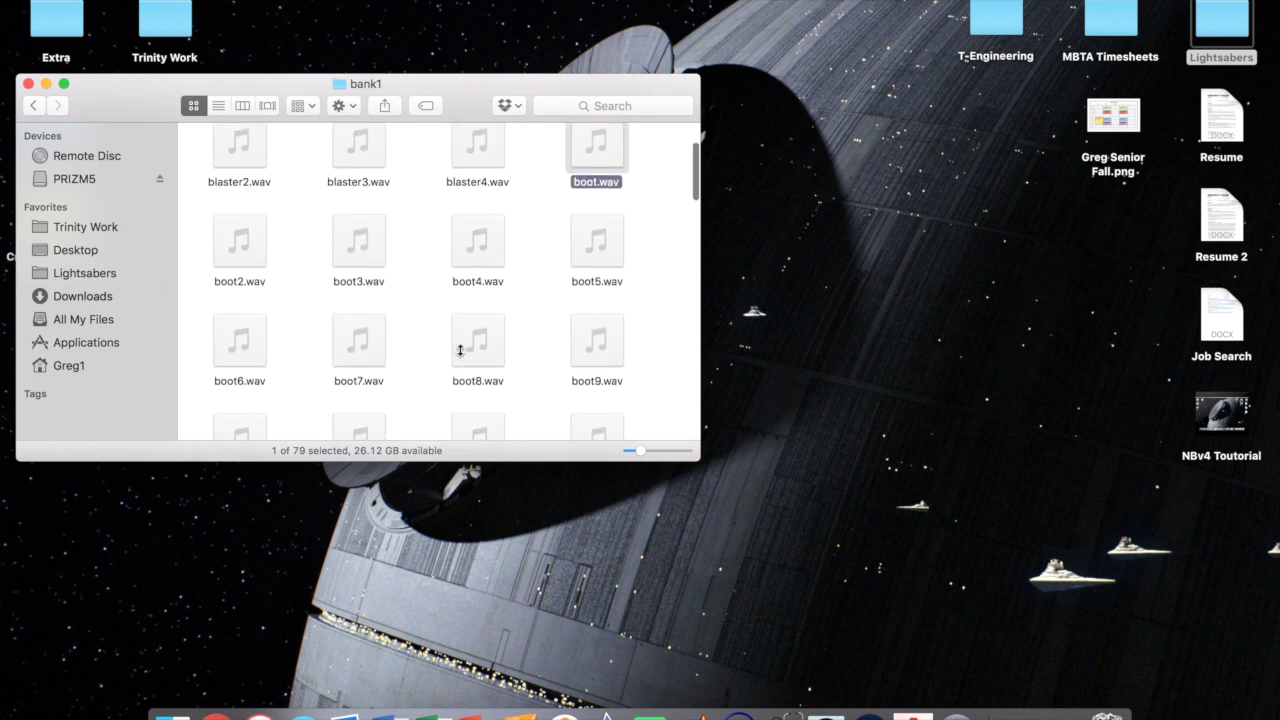
{"action": "scroll", "coordinate": [605, 277], "scroll_direction": "up", "scroll_amount": 2}
{"action": "scroll", "coordinate": [546, 317], "scroll_direction": "down", "scroll_amount": 3}
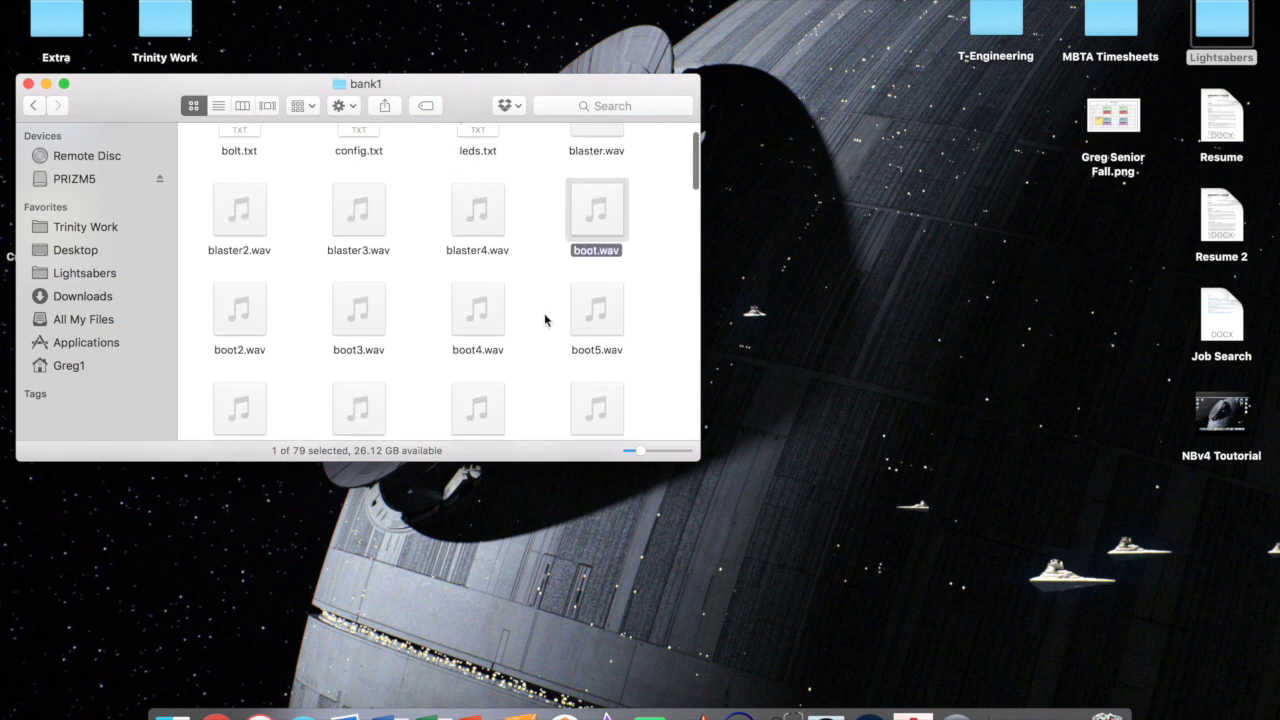
- Look over the bank1 files, then read the blaster bolt parameters in bolt.txt and close it
{"action": "scroll", "coordinate": [544, 319], "scroll_direction": "down", "scroll_amount": 15}
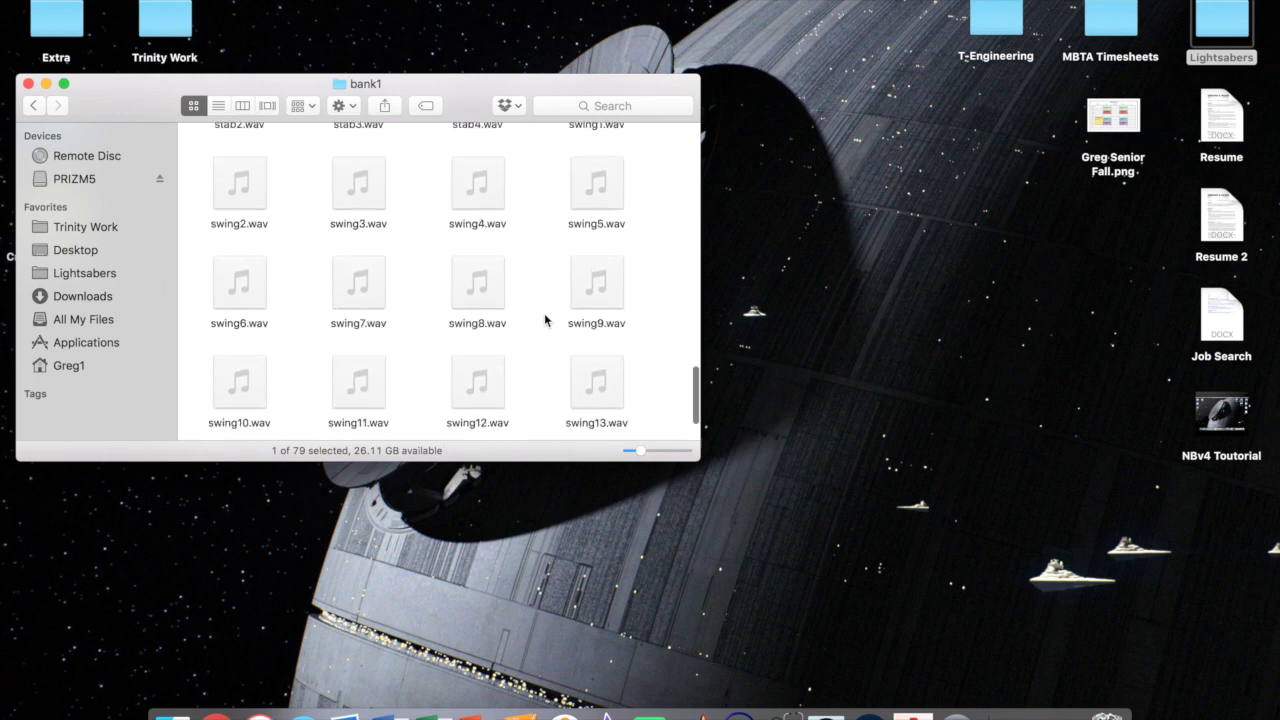
{"action": "scroll", "coordinate": [544, 319], "scroll_direction": "up", "scroll_amount": 20}
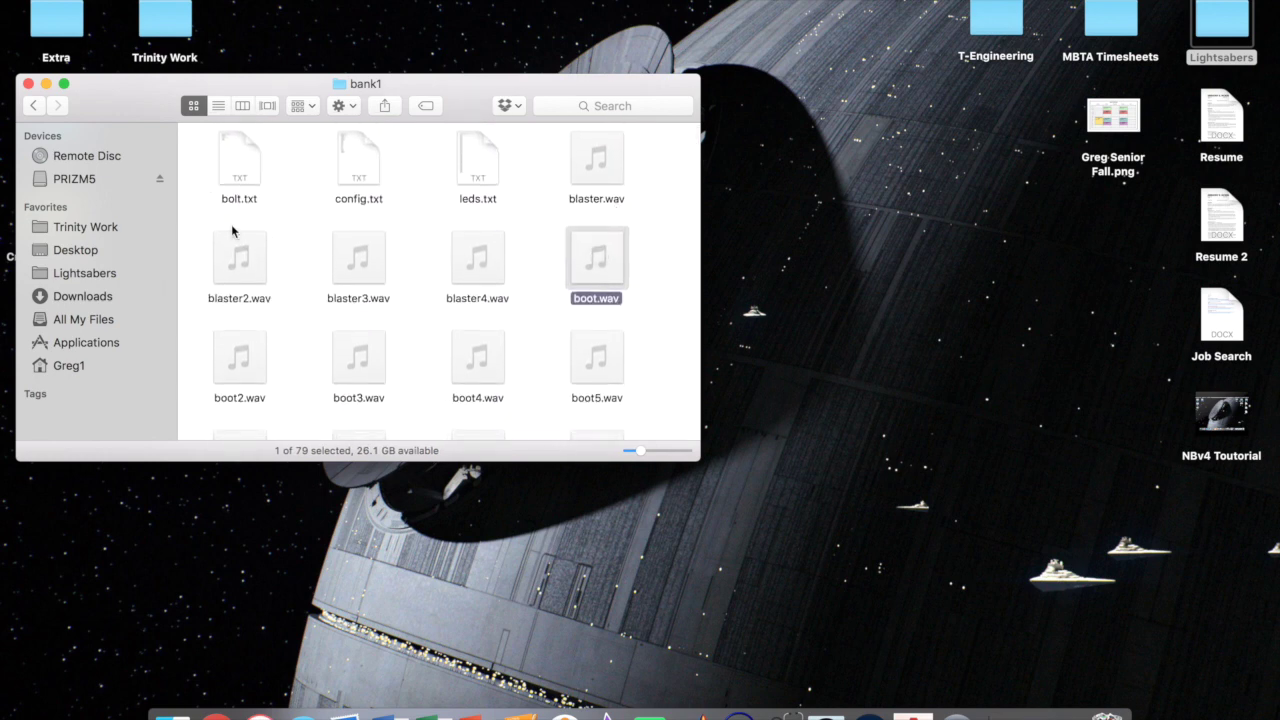
{"action": "left_click", "coordinate": [201, 192]}
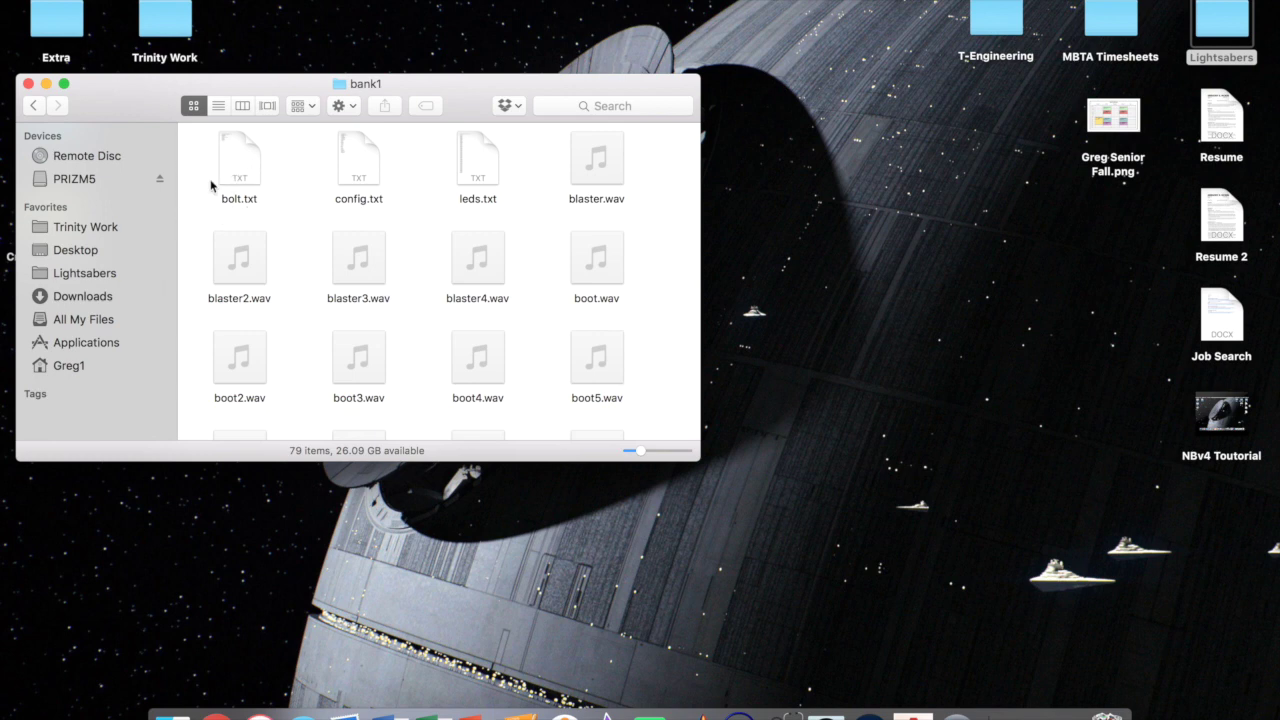
{"action": "double_click", "coordinate": [236, 158]}
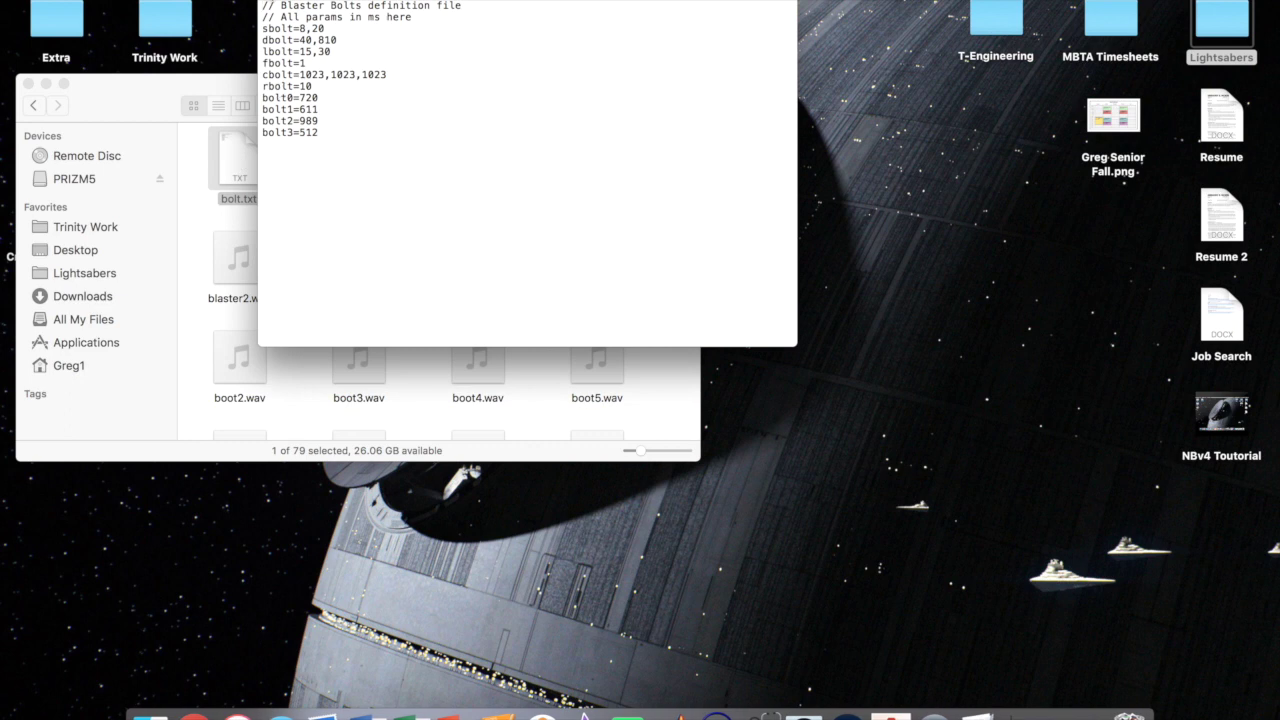
{"action": "key", "text": "super+w"}
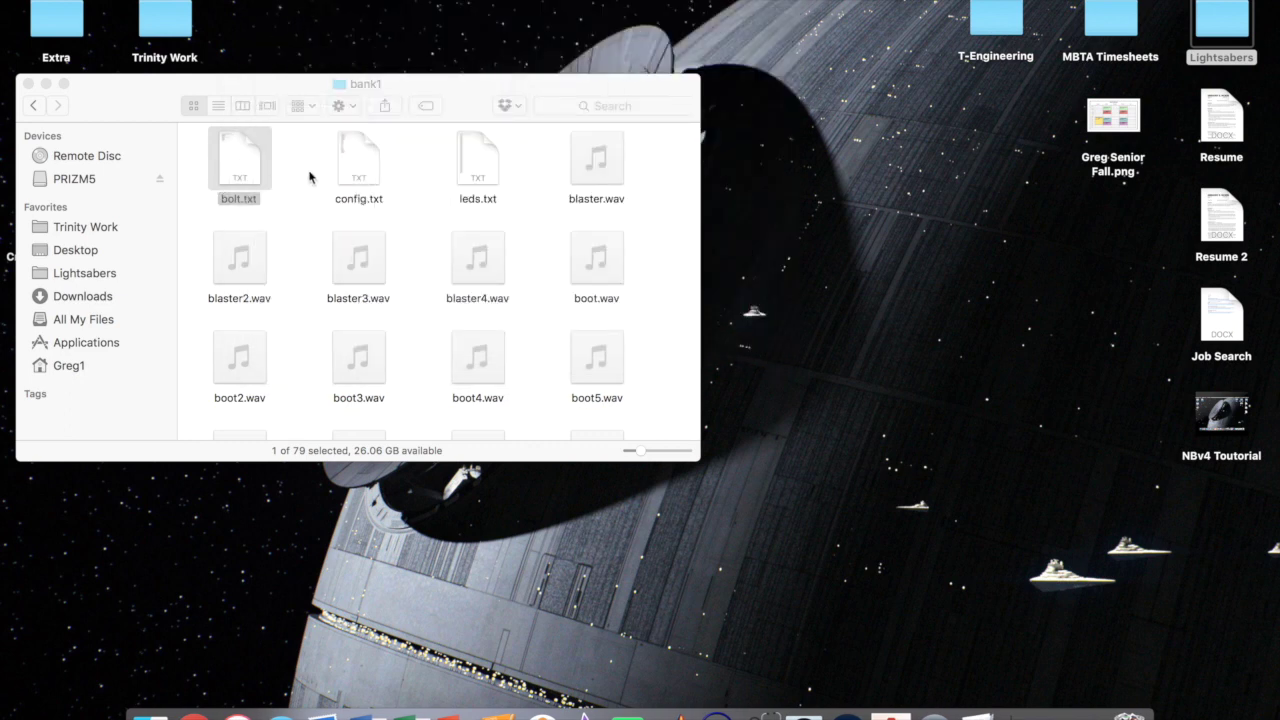
{"action": "left_click", "coordinate": [281, 145]}
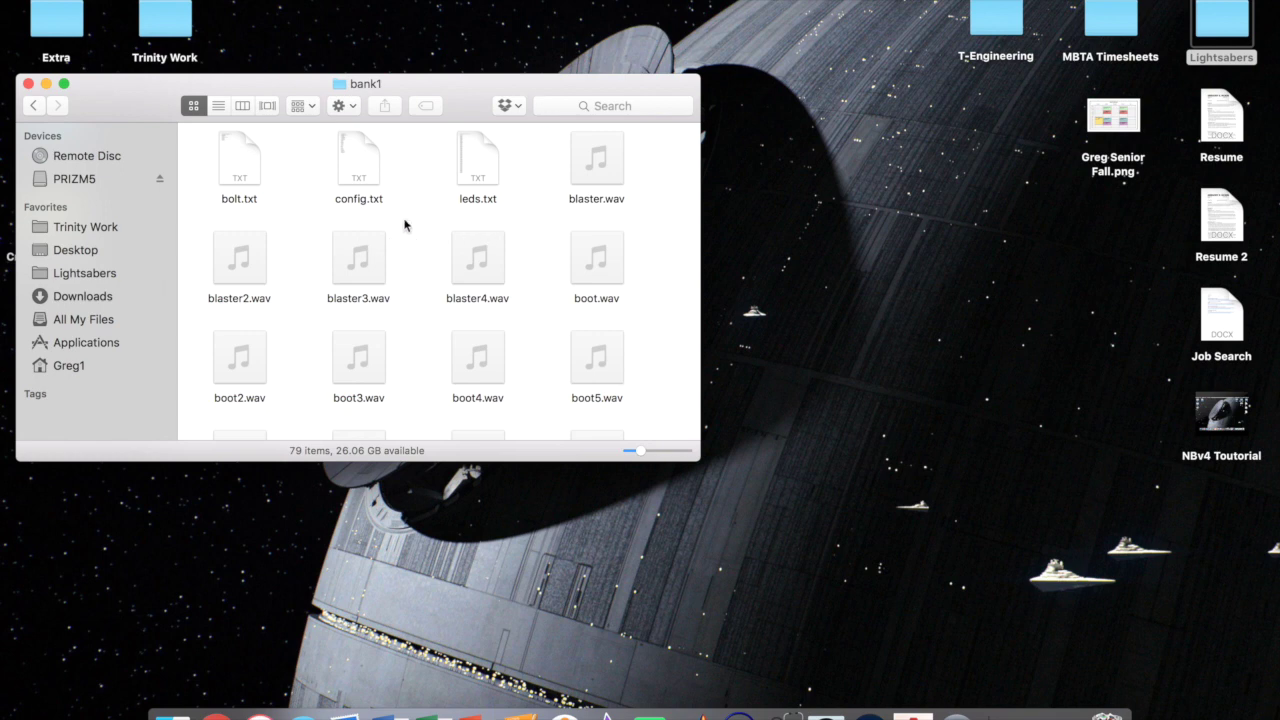
- Review the parameters in bank1's config.txt, including the flks, flkd, pulsed and pulsel lines, and close the file
{"action": "double_click", "coordinate": [354, 163]}
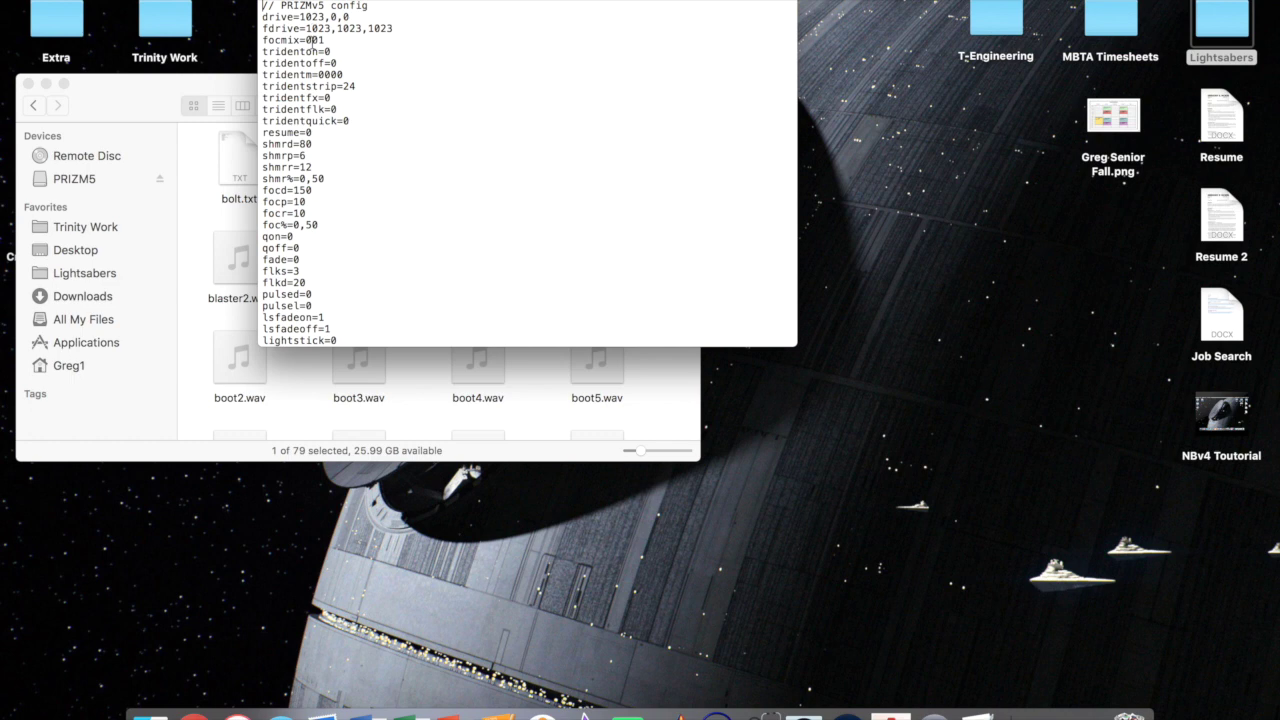
{"action": "scroll", "coordinate": [310, 155], "scroll_direction": "down", "scroll_amount": 2}
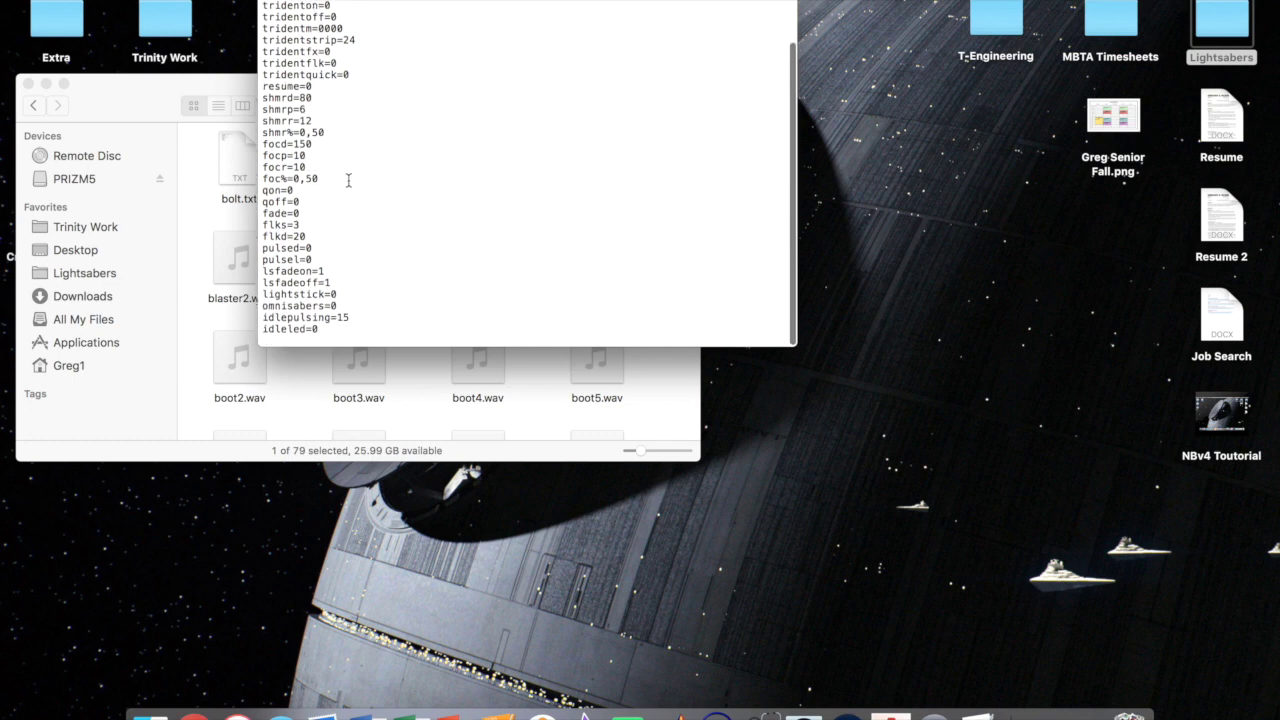
{"action": "left_click_drag", "start_coordinate": [263, 224], "coordinate": [320, 259]}
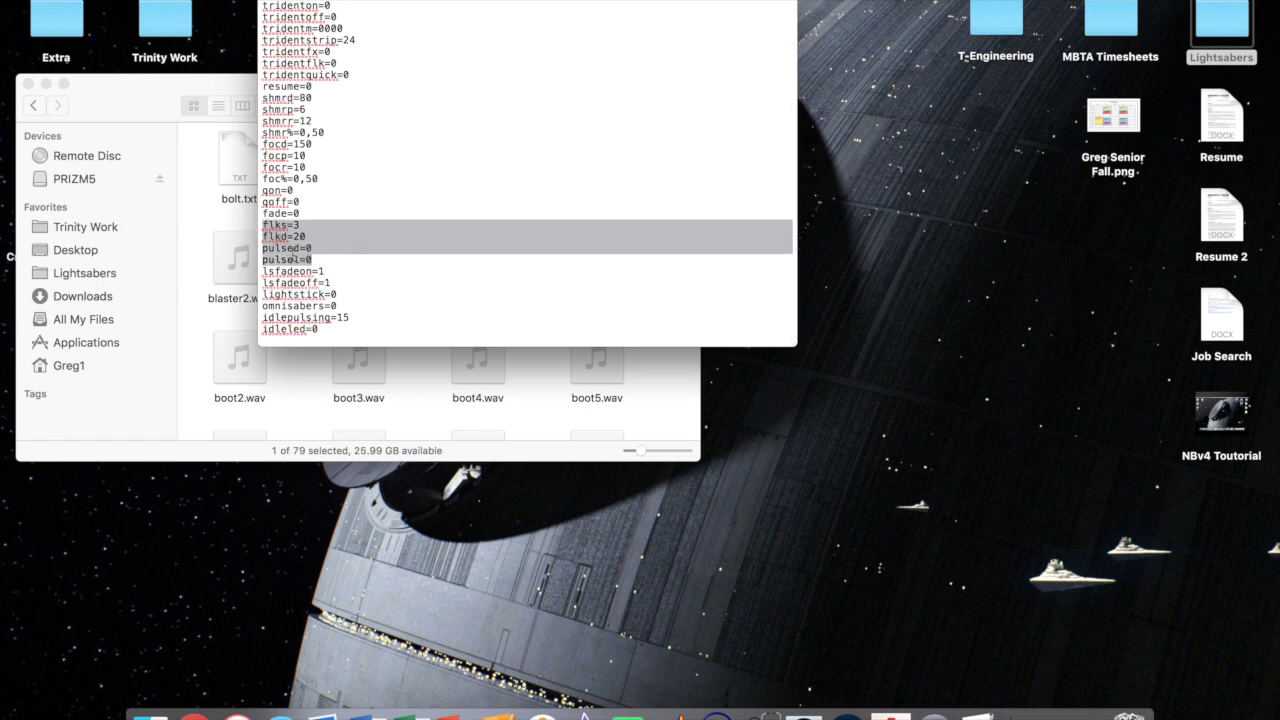
{"action": "left_click", "coordinate": [342, 263]}
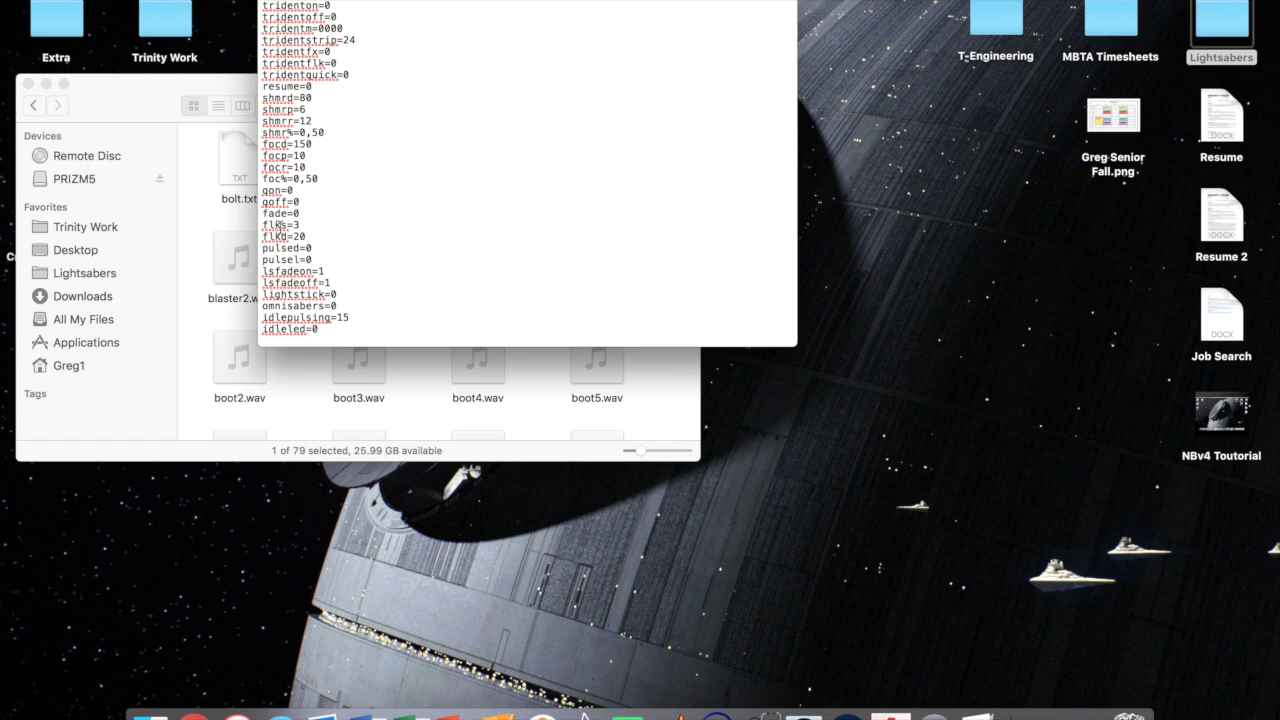
{"action": "scroll", "coordinate": [322, 232], "scroll_direction": "up", "scroll_amount": 3}
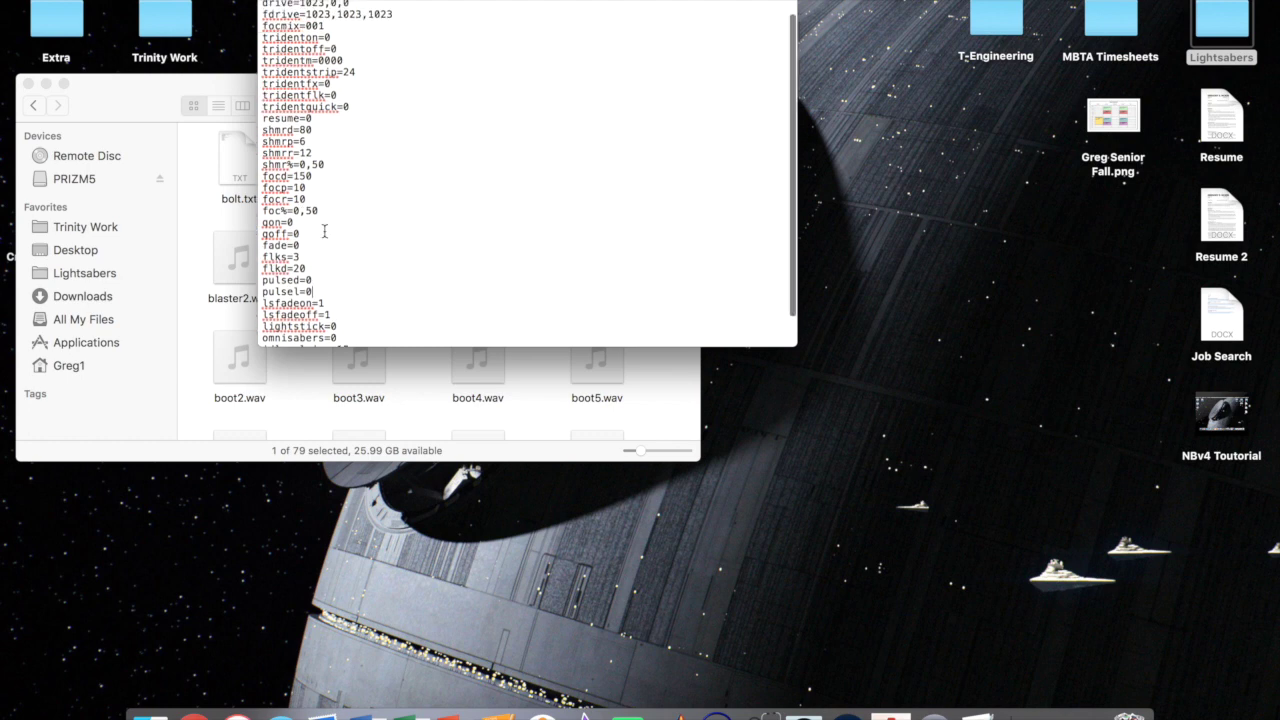
{"action": "left_click", "coordinate": [278, 3]}
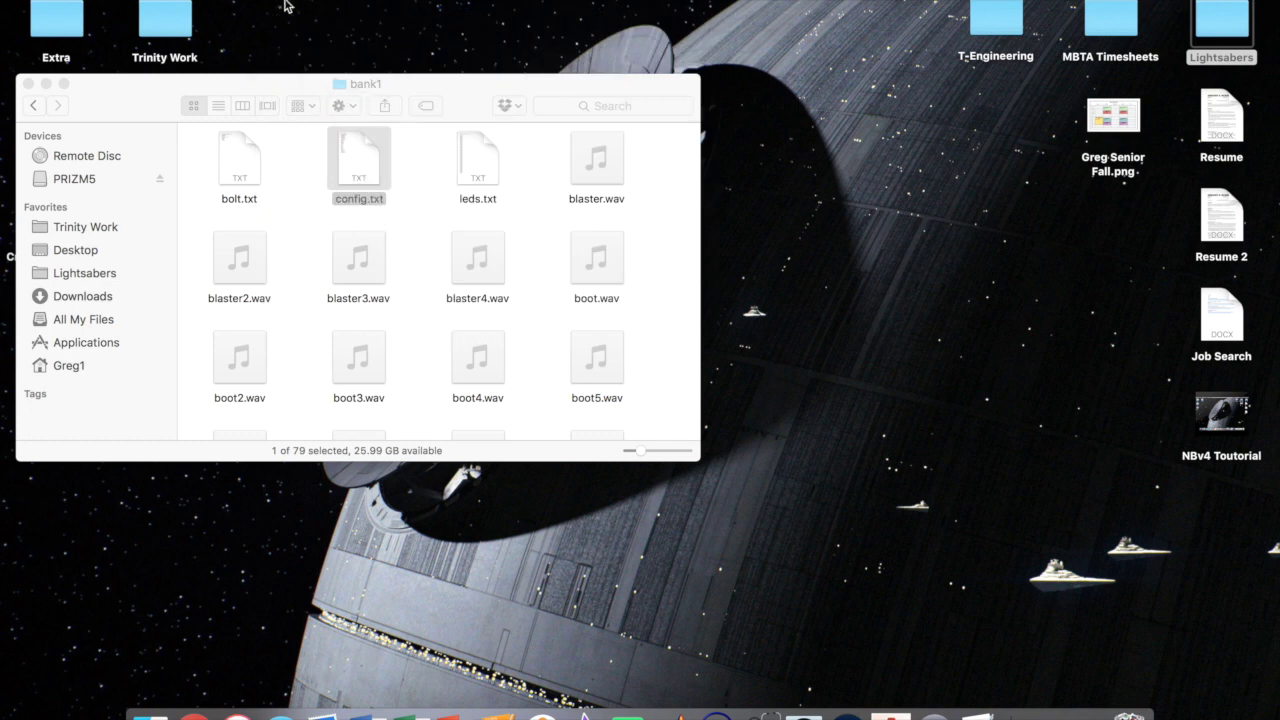
- Review the blinking LED states and delays in bank1's leds.txt, including the d02 delay, and close the file
{"action": "double_click", "coordinate": [480, 160]}
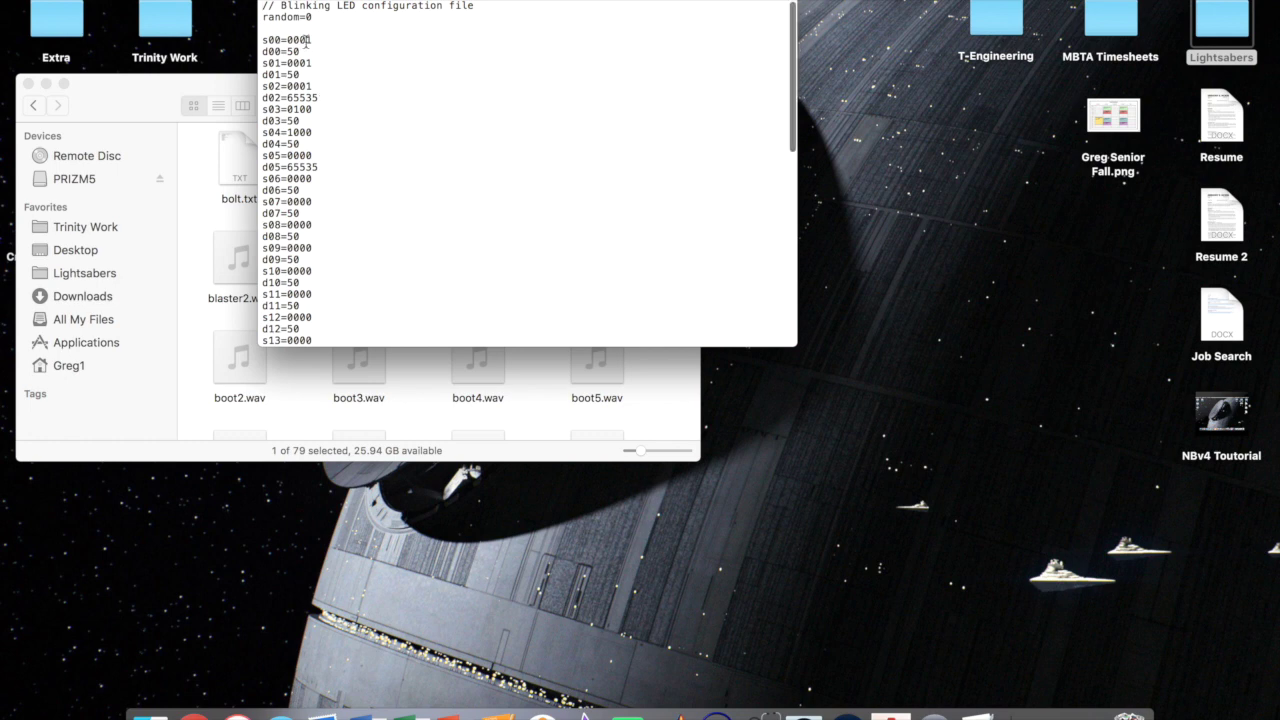
{"action": "scroll", "coordinate": [305, 40], "scroll_direction": "down", "scroll_amount": 10}
{"action": "scroll", "coordinate": [305, 40], "scroll_direction": "up", "scroll_amount": 10}
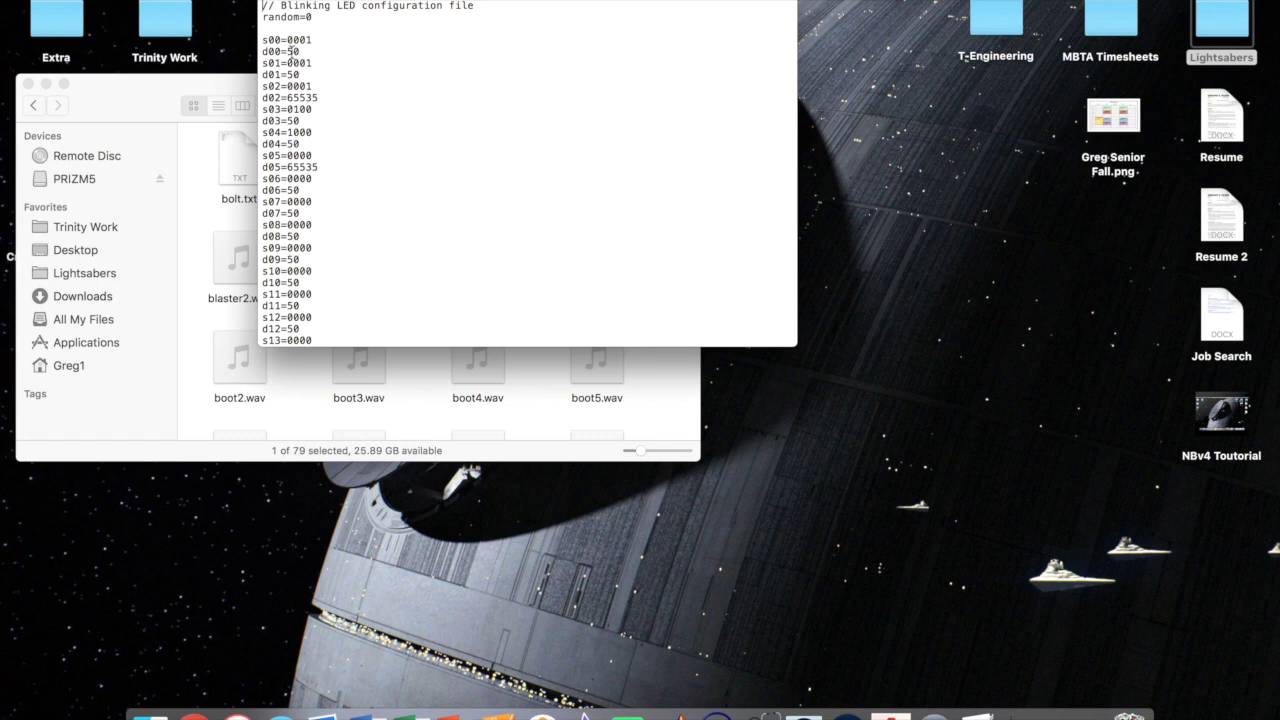
{"action": "left_click_drag", "start_coordinate": [319, 98], "coordinate": [287, 98]}
{"action": "left_click", "coordinate": [349, 63]}
{"action": "key", "text": "space"}
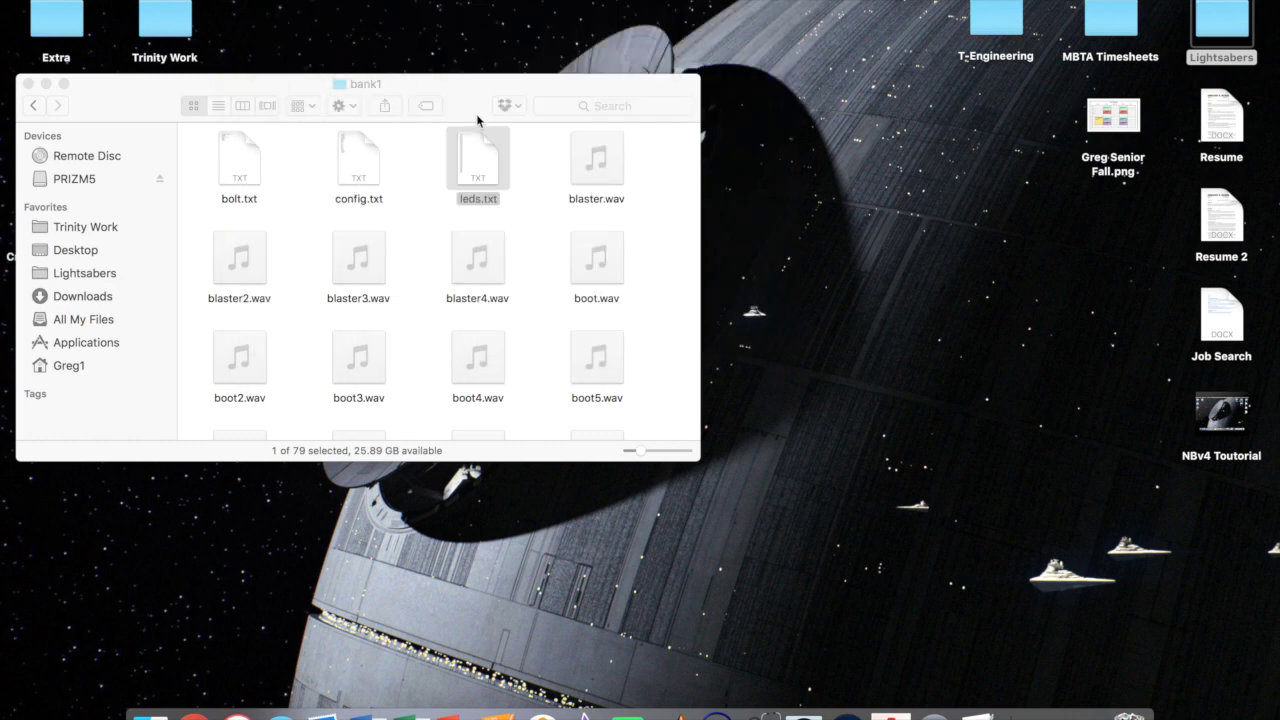
- Open override.txt in Edited Files and examine the volume, gate, hclash, hswing, swing and clash settings
{"action": "left_click", "coordinate": [33, 105]}
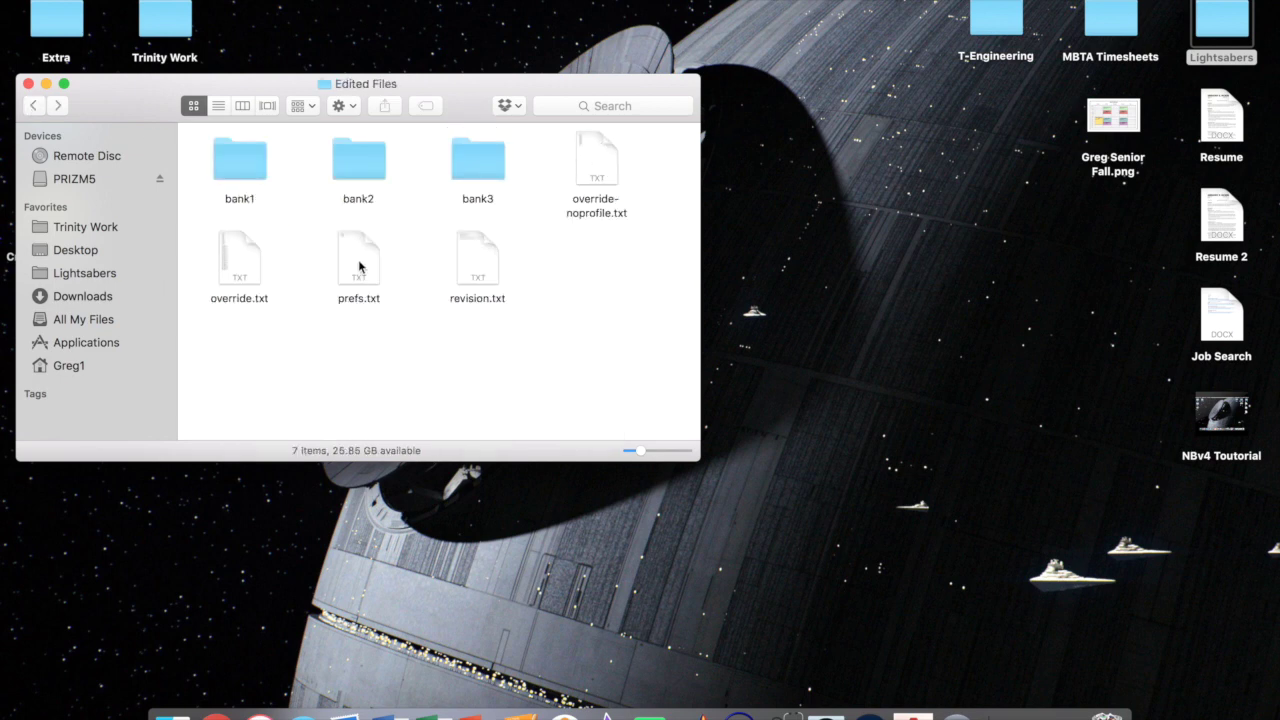
{"action": "double_click", "coordinate": [240, 252]}
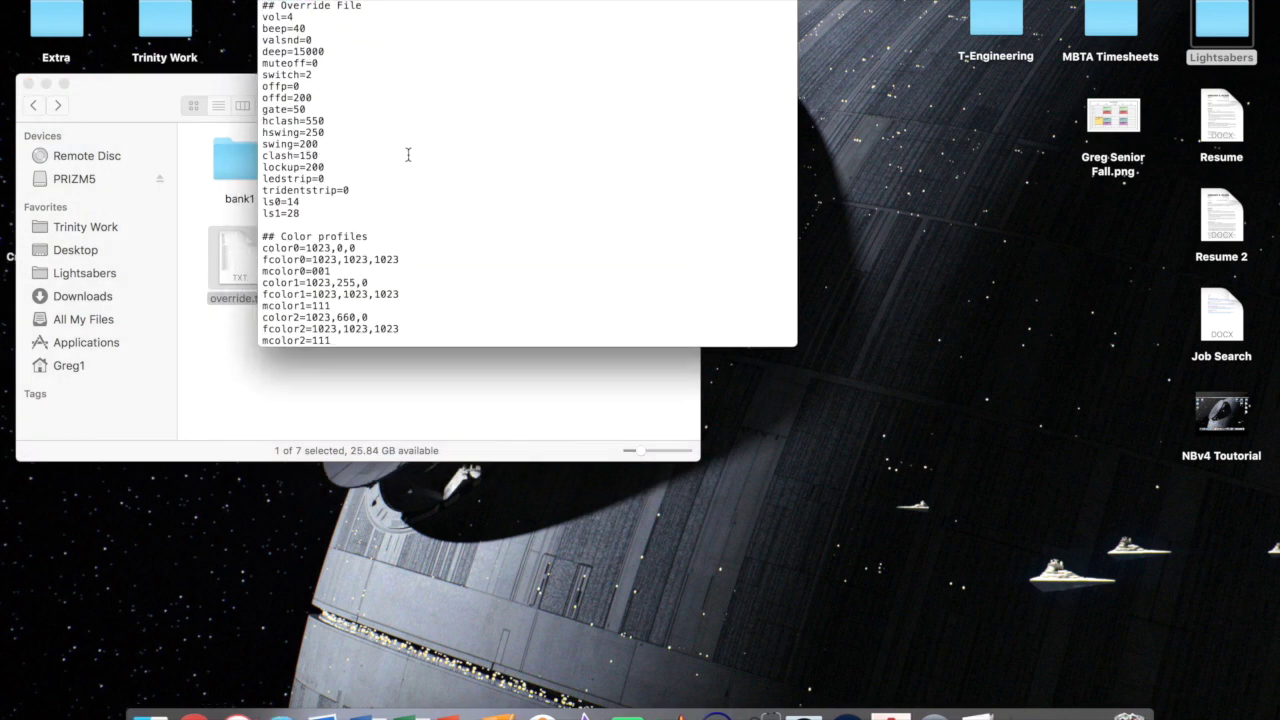
{"action": "left_click", "coordinate": [260, 17]}
{"action": "left_click_drag", "start_coordinate": [260, 17], "coordinate": [322, 19]}
{"action": "left_click", "coordinate": [322, 19]}
{"action": "left_click_drag", "start_coordinate": [264, 108], "coordinate": [327, 127]}
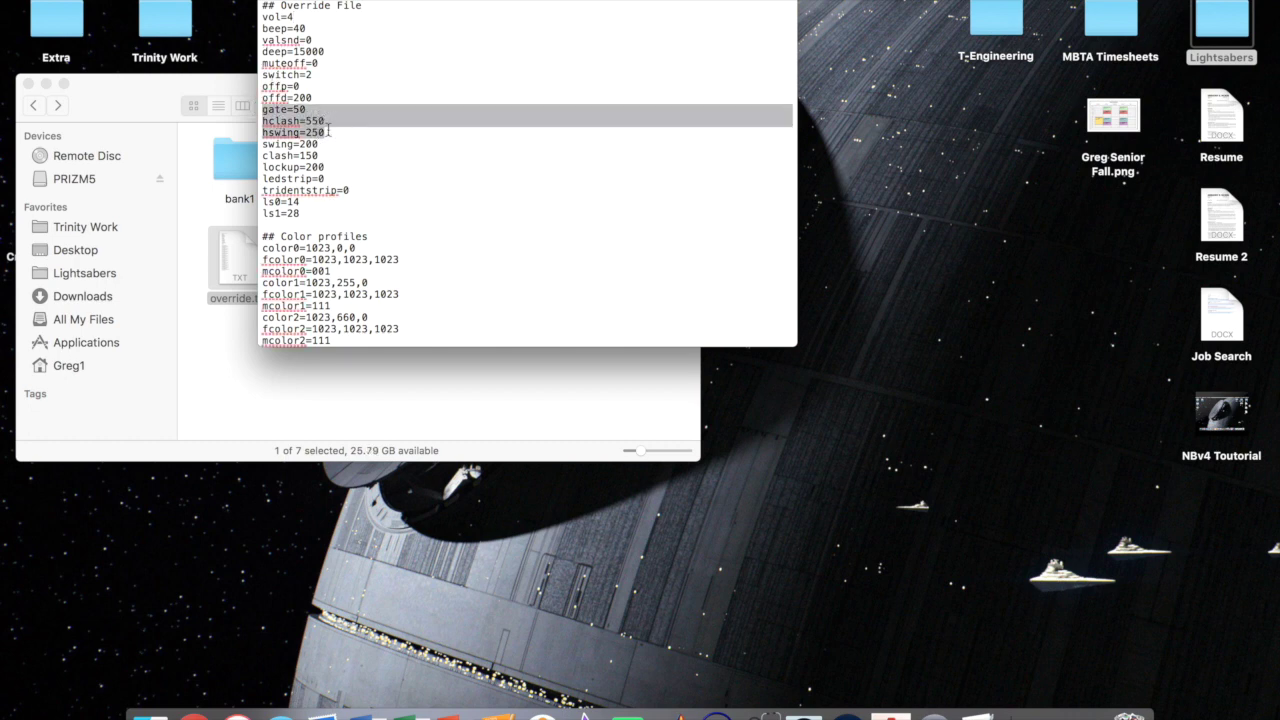
{"action": "left_click", "coordinate": [330, 140]}
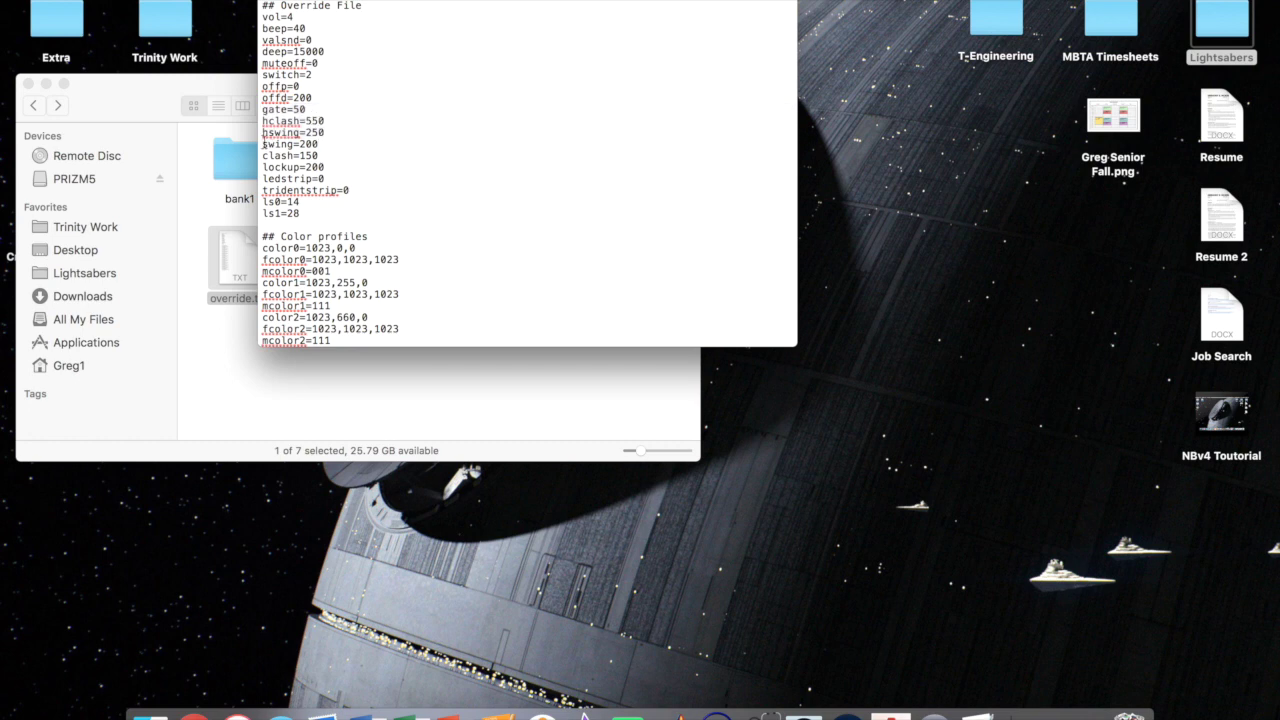
{"action": "left_click", "coordinate": [278, 145]}
{"action": "left_click_drag", "start_coordinate": [278, 145], "coordinate": [318, 157]}
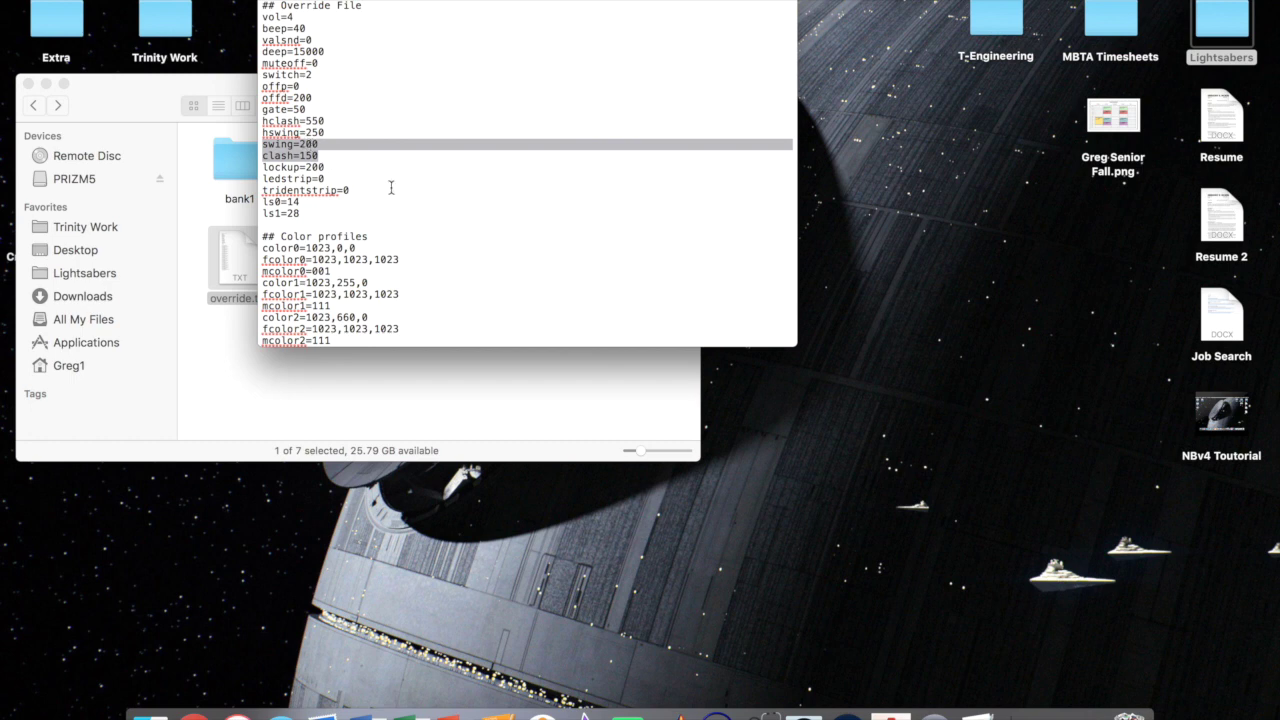
{"action": "left_click", "coordinate": [351, 167]}
- Examine the color profiles in override.txt from color0 to color13 and close the file
{"action": "scroll", "coordinate": [351, 167], "scroll_direction": "down", "scroll_amount": 5}
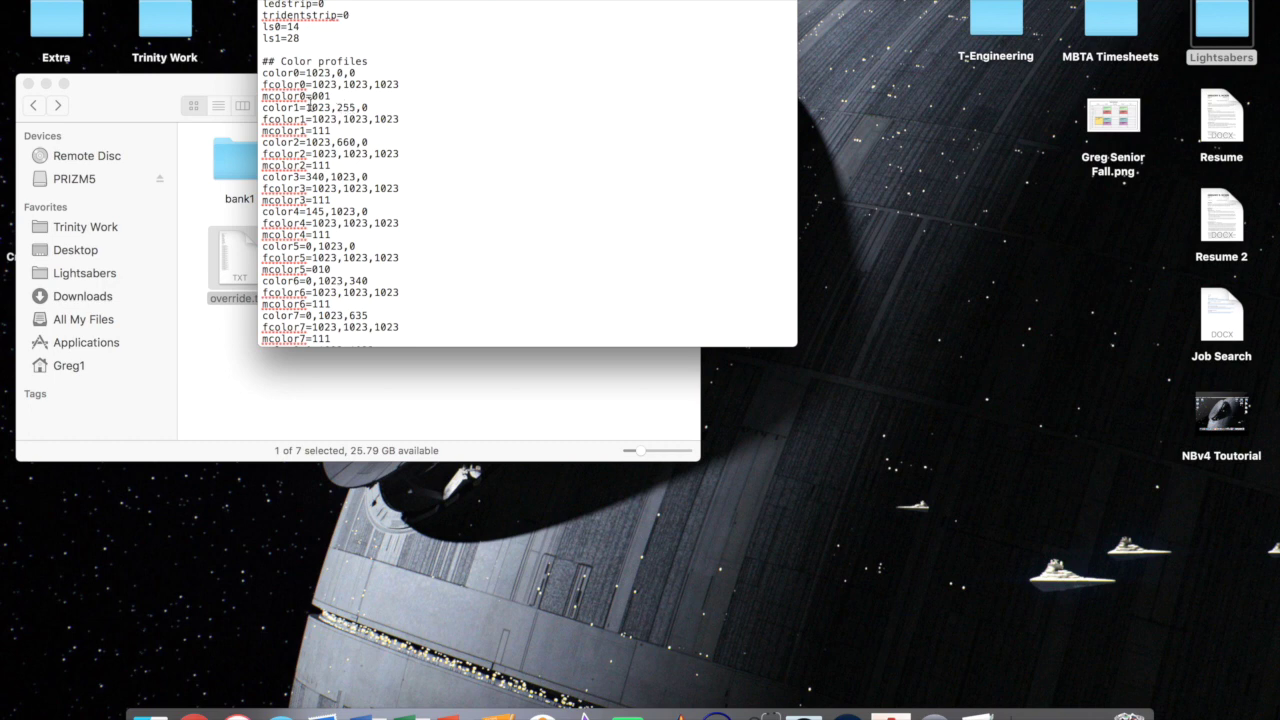
{"action": "scroll", "coordinate": [380, 118], "scroll_direction": "down", "scroll_amount": 3}
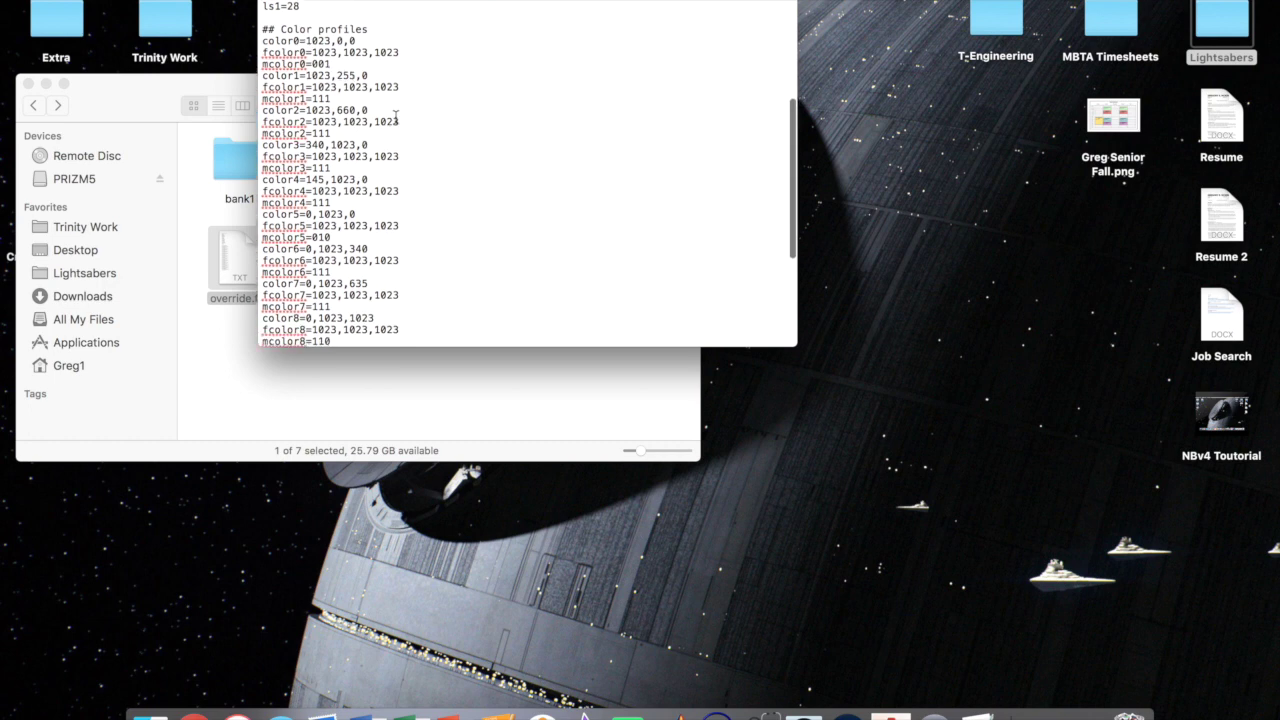
{"action": "scroll", "coordinate": [338, 199], "scroll_direction": "down", "scroll_amount": 5}
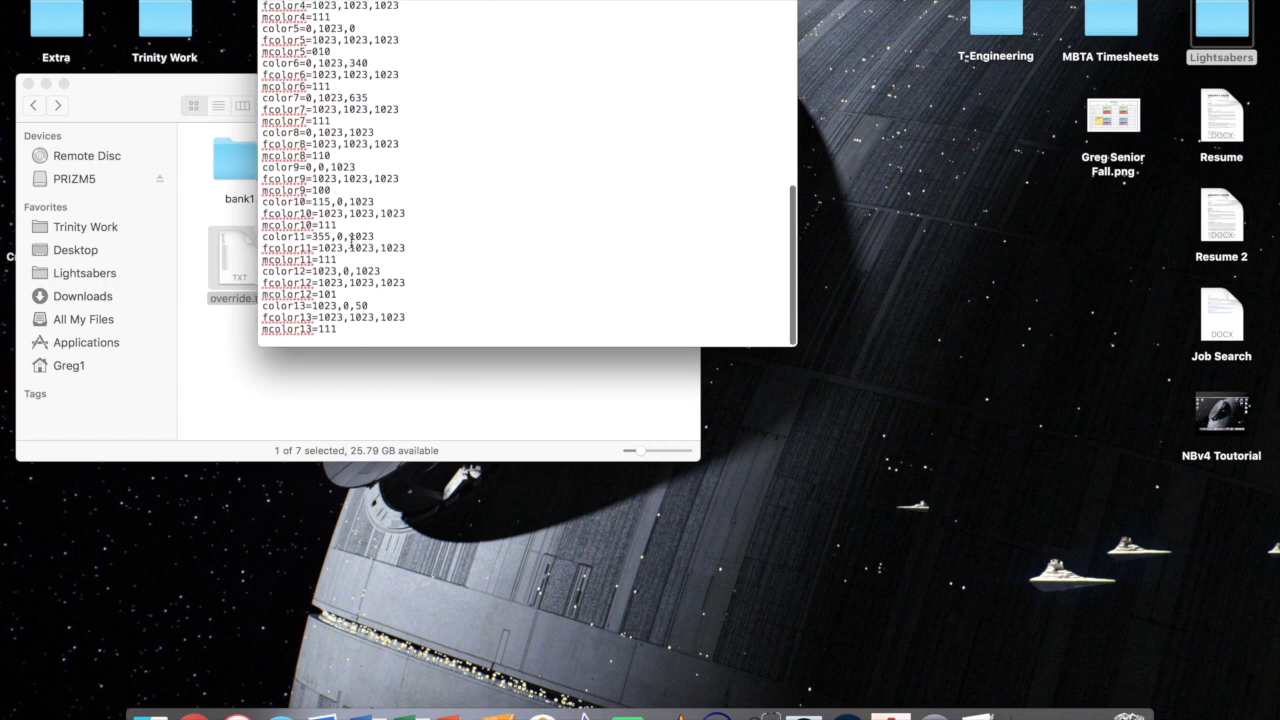
{"action": "scroll", "coordinate": [306, 196], "scroll_direction": "up", "scroll_amount": 10}
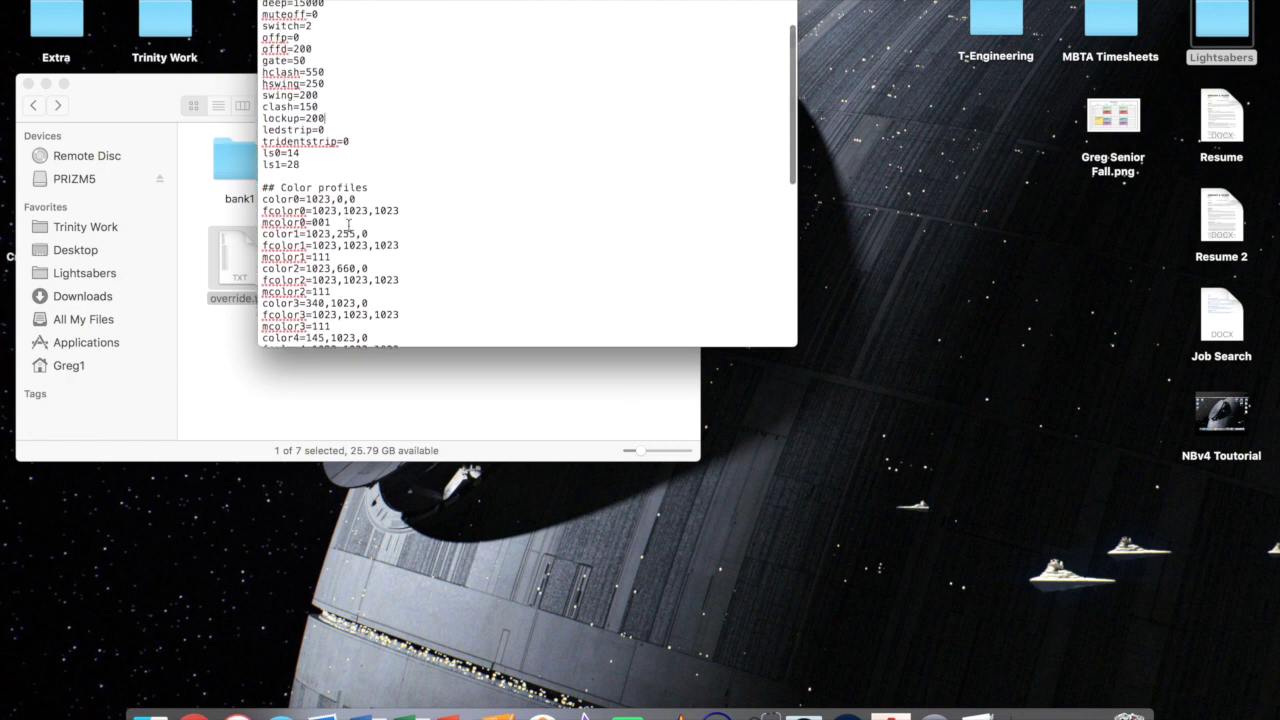
{"action": "scroll", "coordinate": [300, 150], "scroll_direction": "down", "scroll_amount": 3}
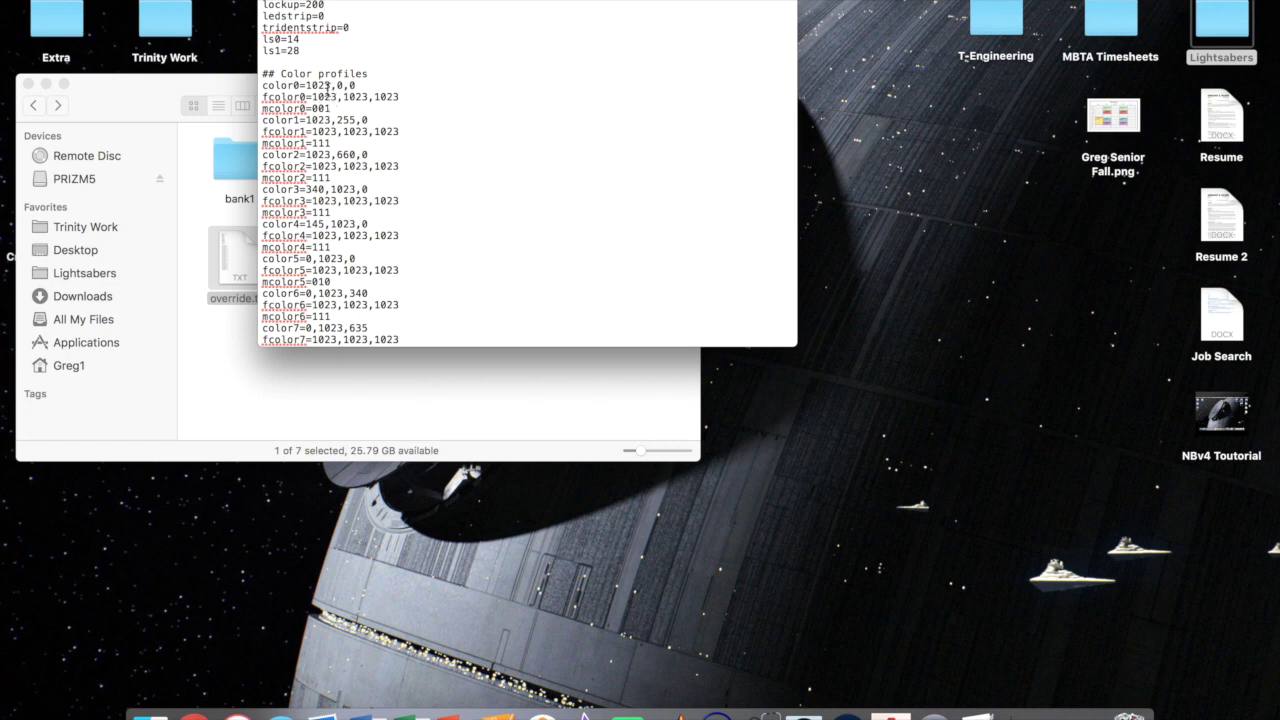
{"action": "key", "text": "super+q"}
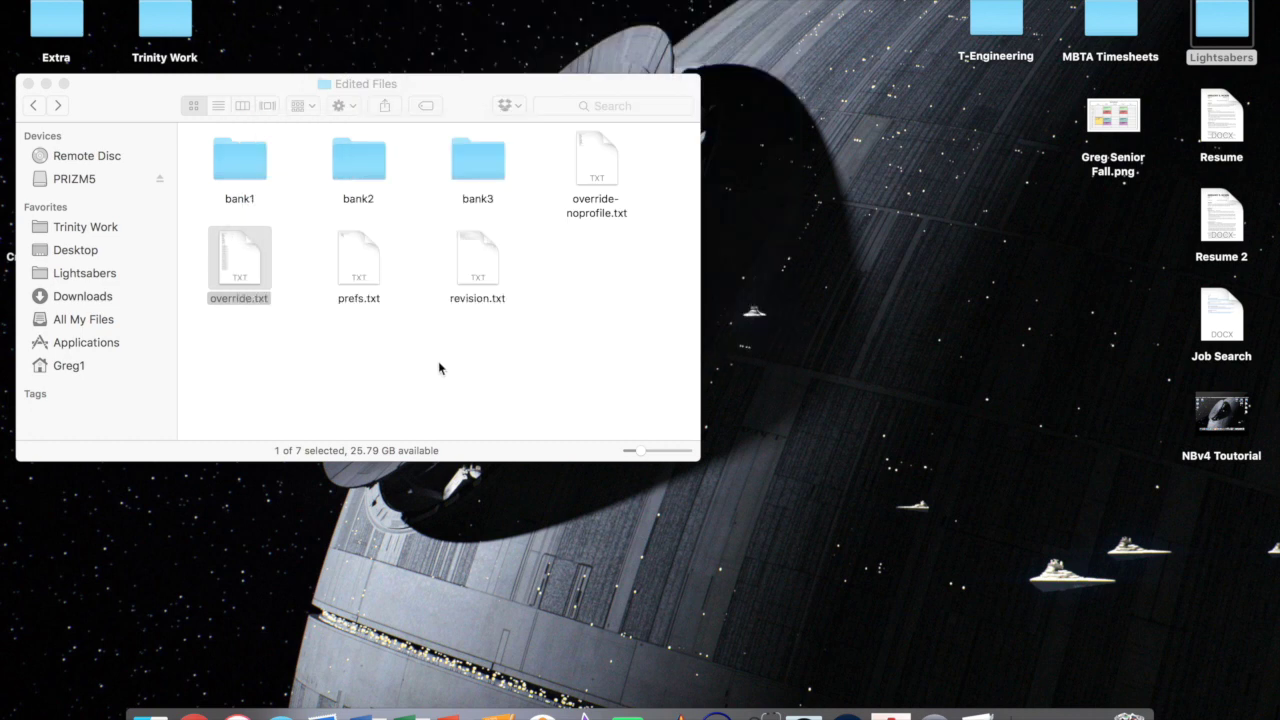
{"action": "left_click", "coordinate": [438, 368]}
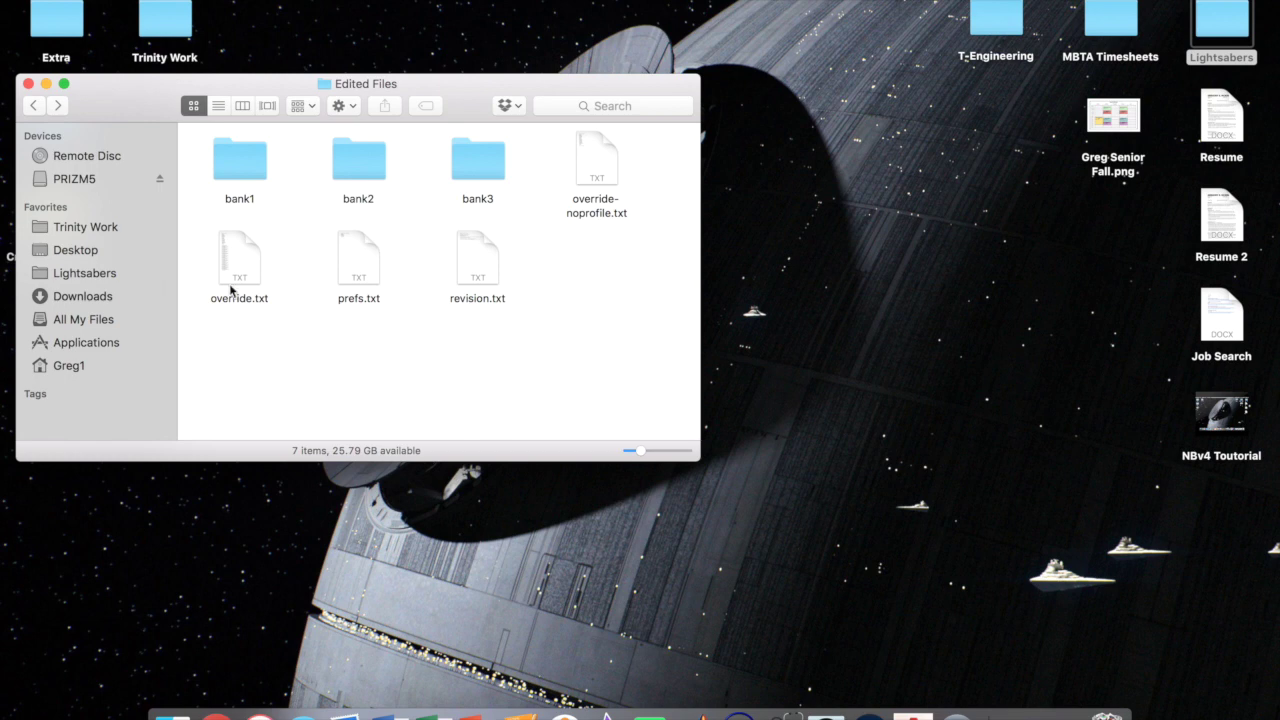
{"action": "left_click", "coordinate": [198, 153]}
{"action": "left_click_drag", "start_coordinate": [198, 153], "coordinate": [609, 326]}
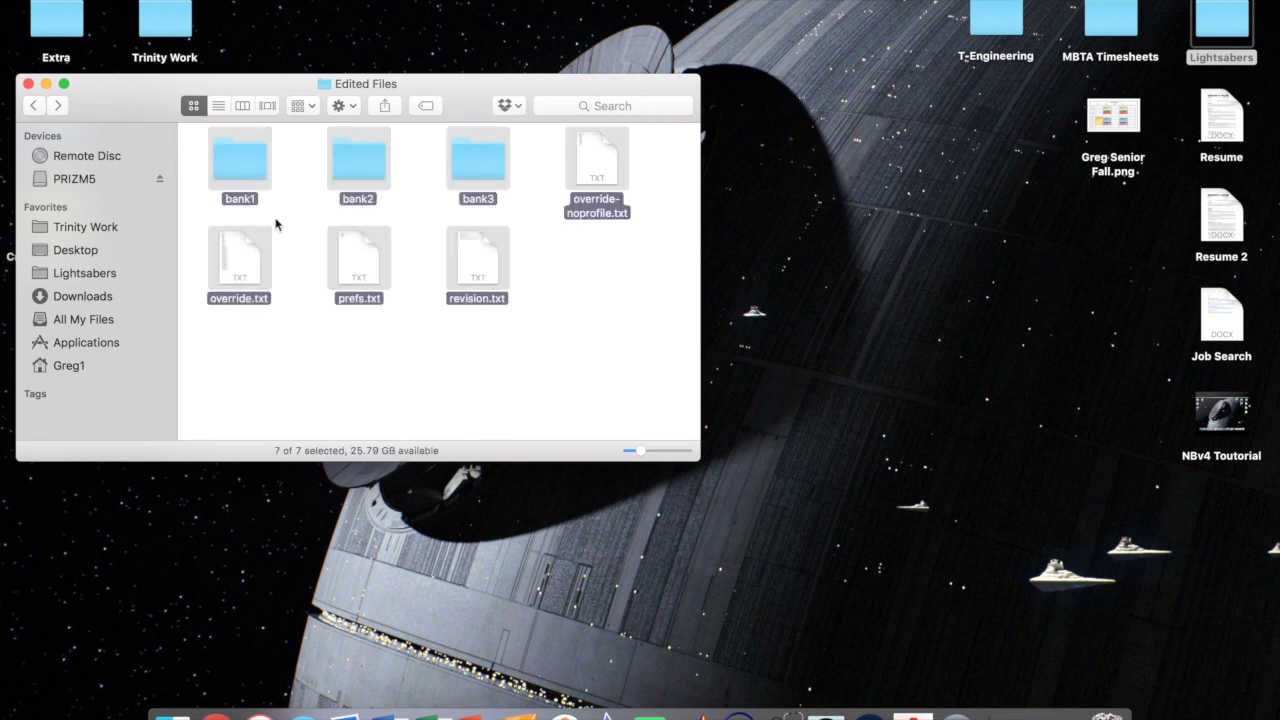
{"action": "left_click", "coordinate": [415, 384]}
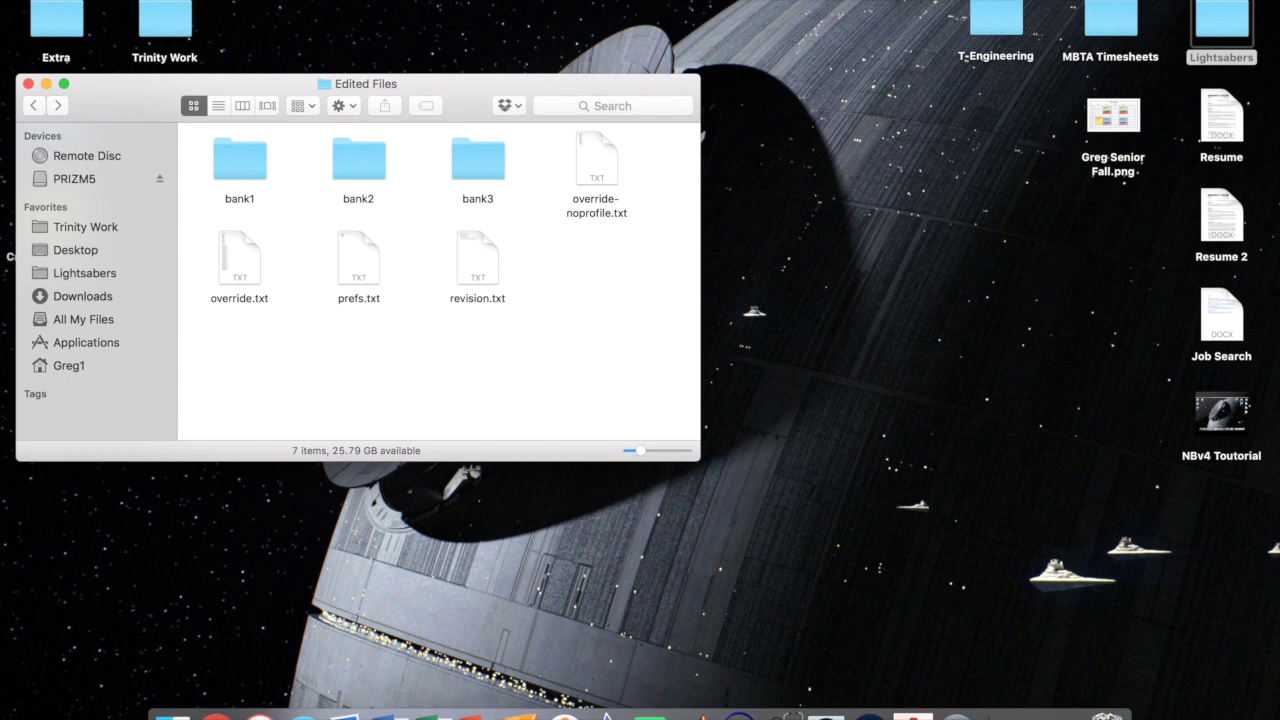
- Find and open Disk Utility using the system-wide search
{"action": "key", "text": "super+space"}
{"action": "type", "text": "disk"}
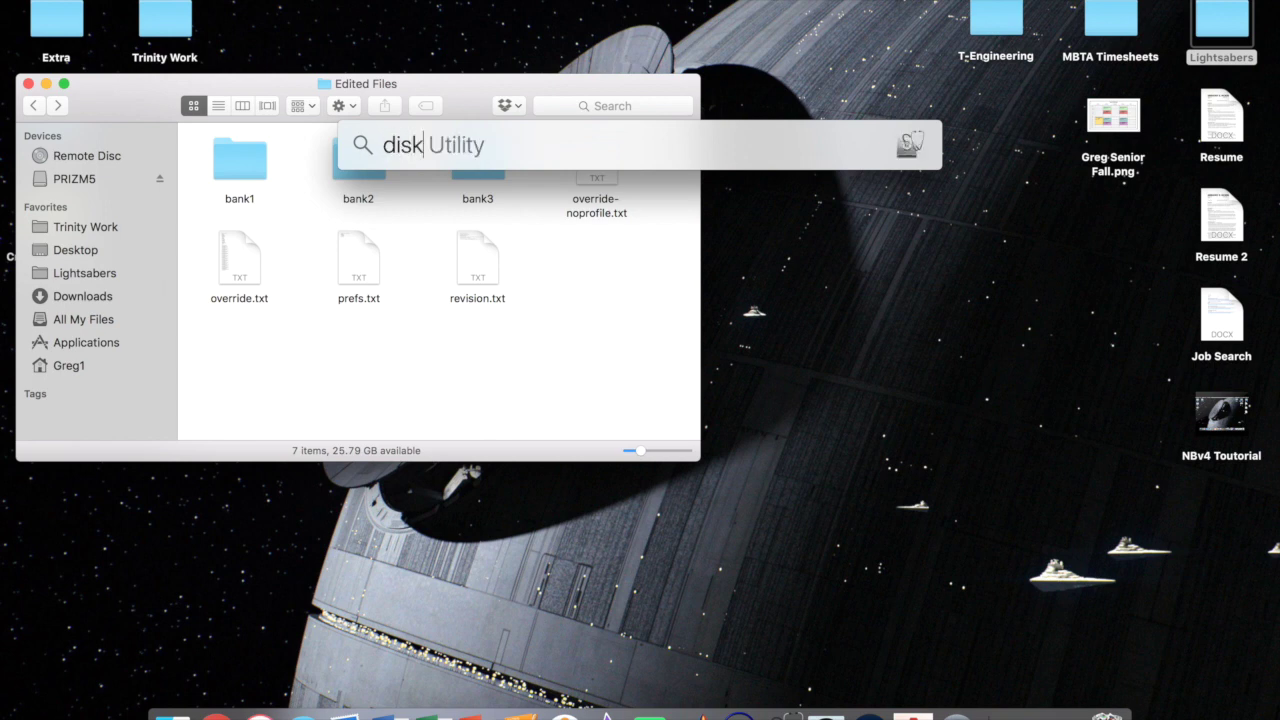
{"action": "key", "text": "Return"}
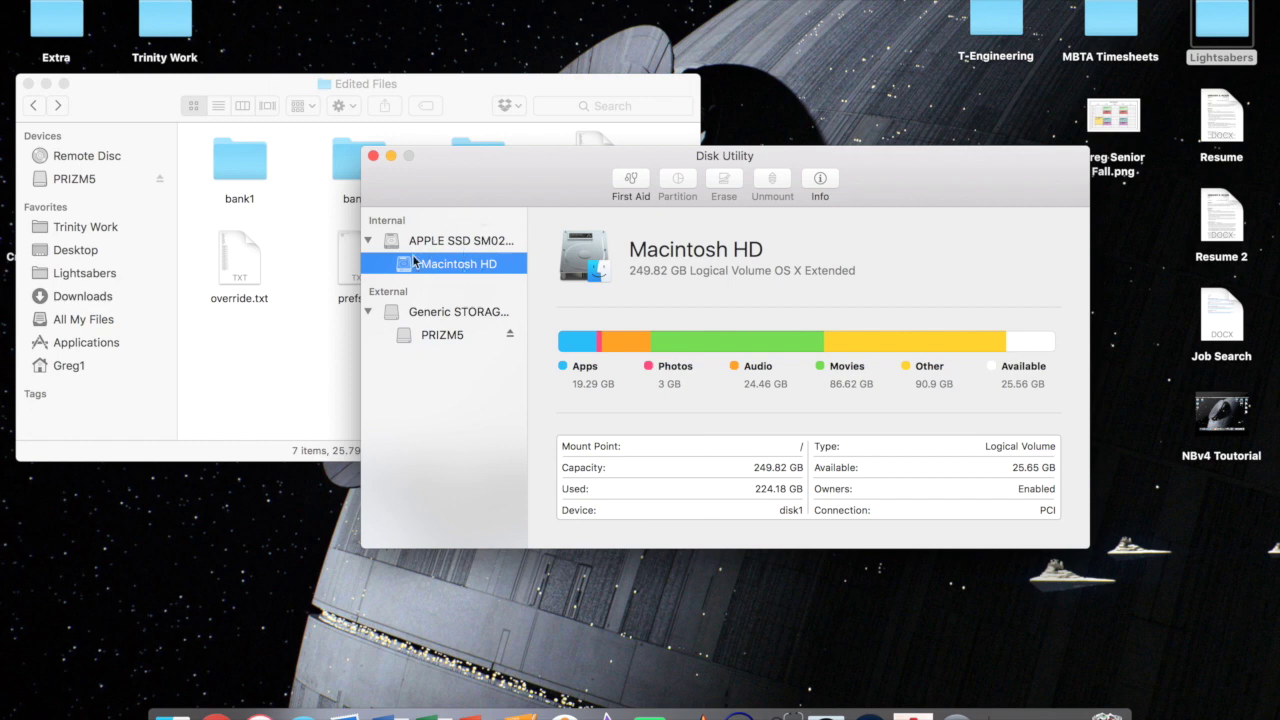
- Erase the external PRIZM5 volume with the MS-DOS (FAT) format, keeping its name, and minimize Disk Utility
{"action": "left_click", "coordinate": [441, 316]}
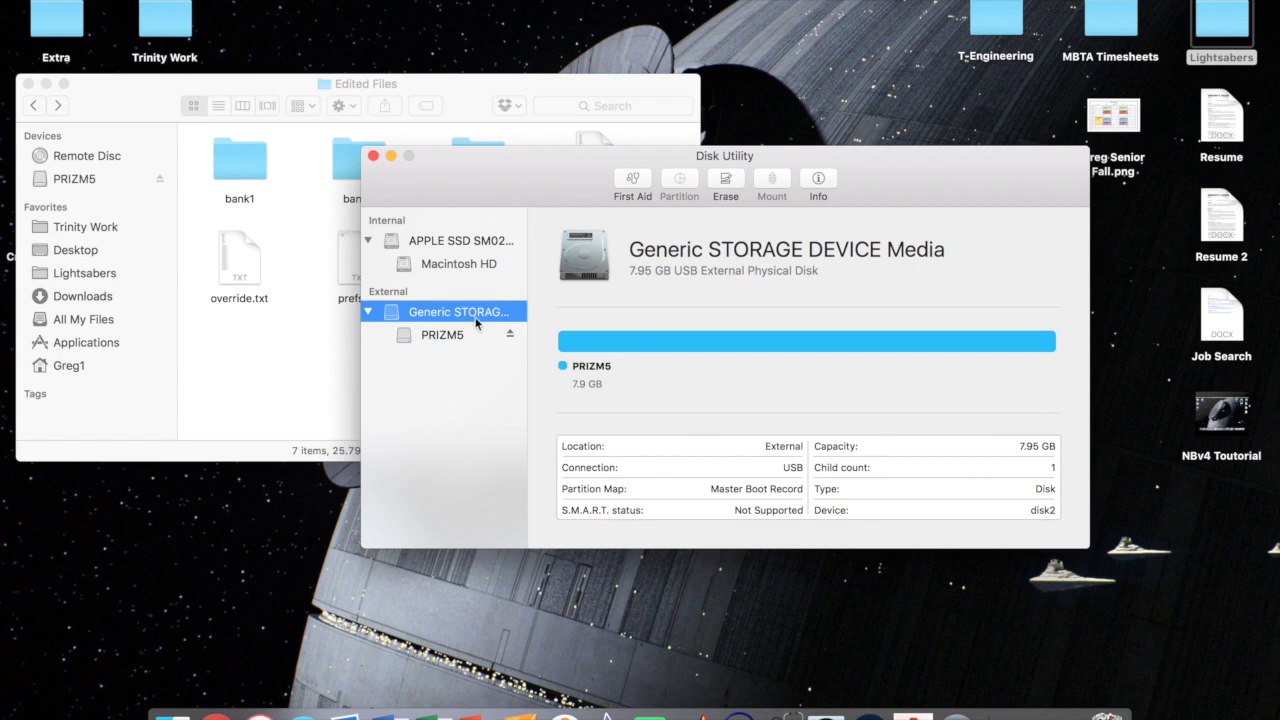
{"action": "left_click", "coordinate": [447, 335]}
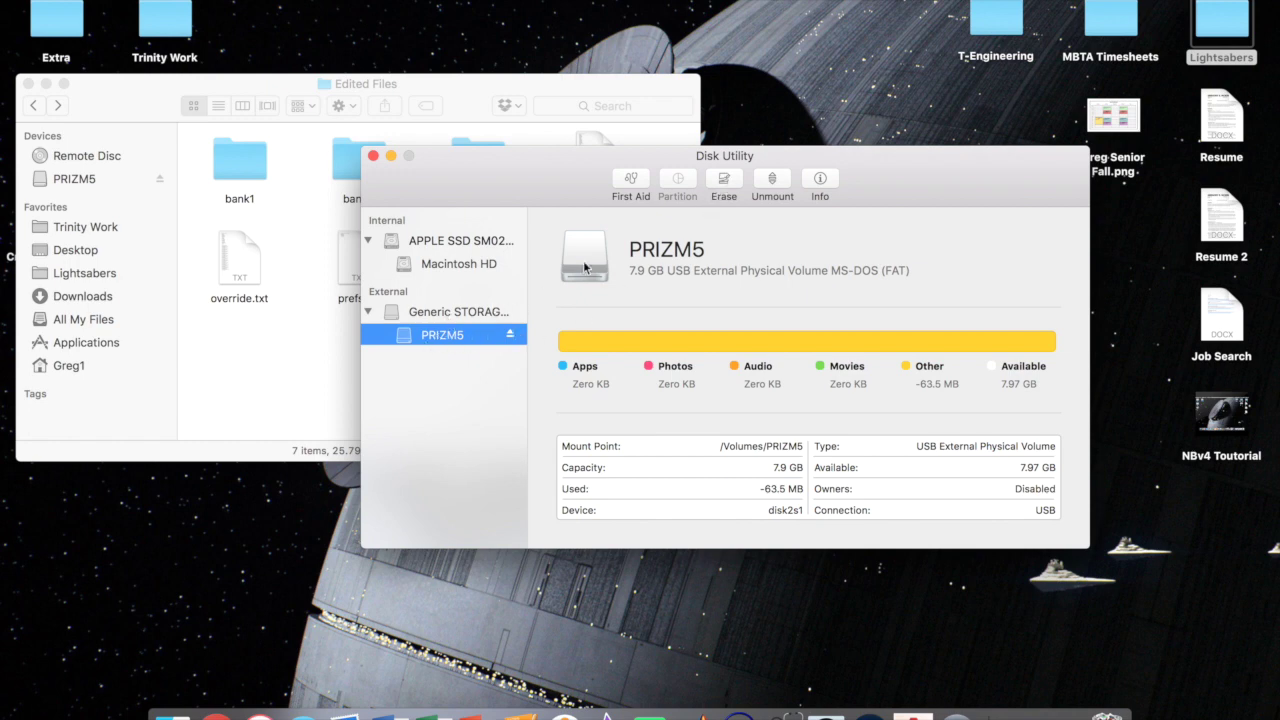
{"action": "left_click", "coordinate": [724, 182]}
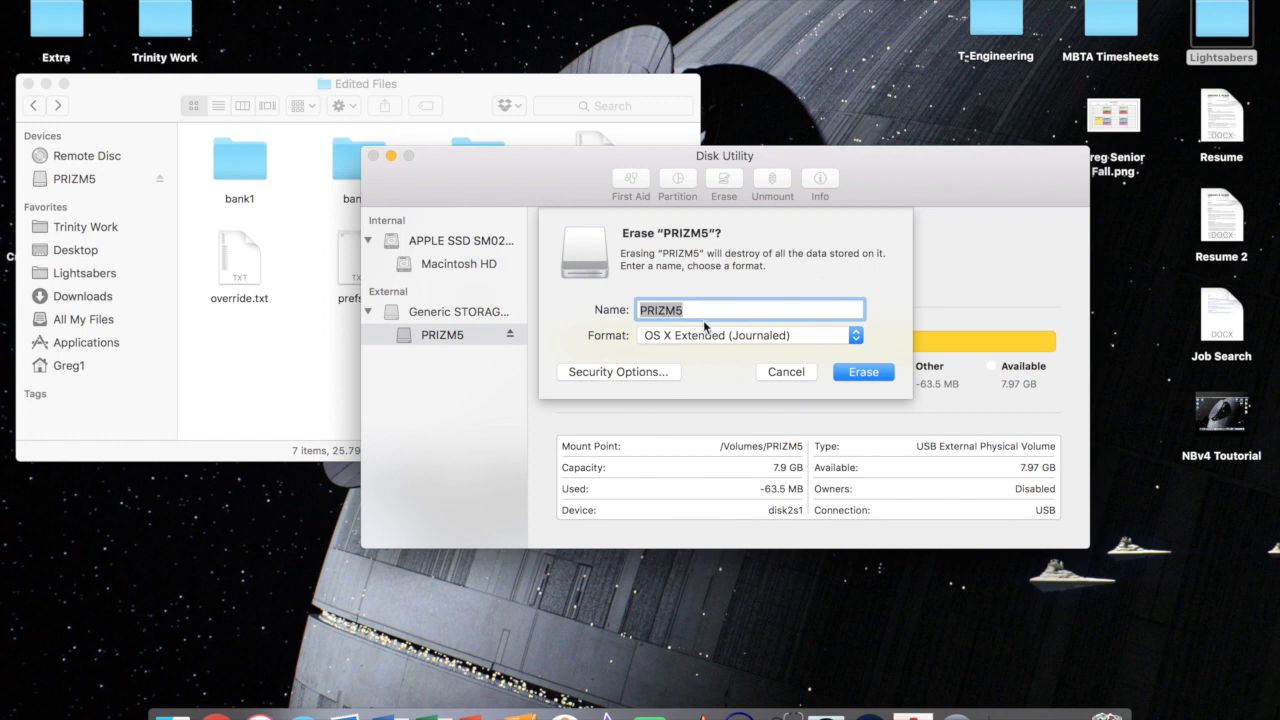
{"action": "left_click", "coordinate": [706, 337]}
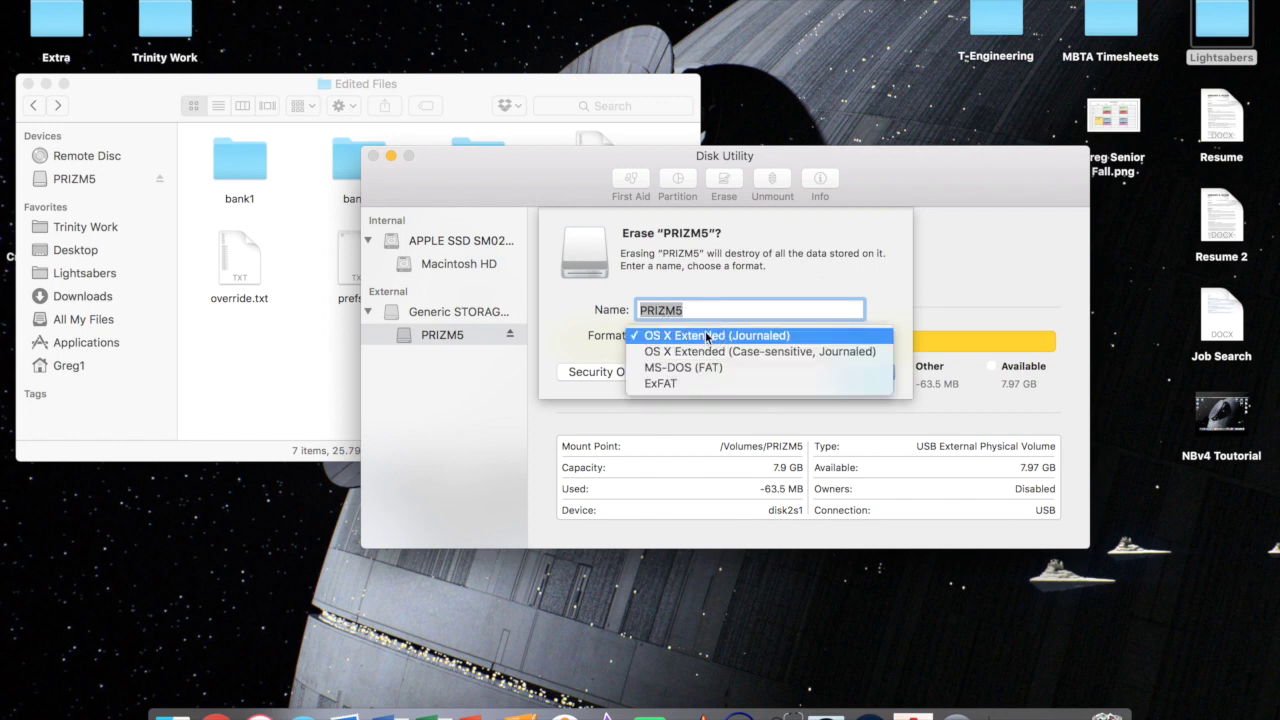
{"action": "left_click", "coordinate": [710, 364]}
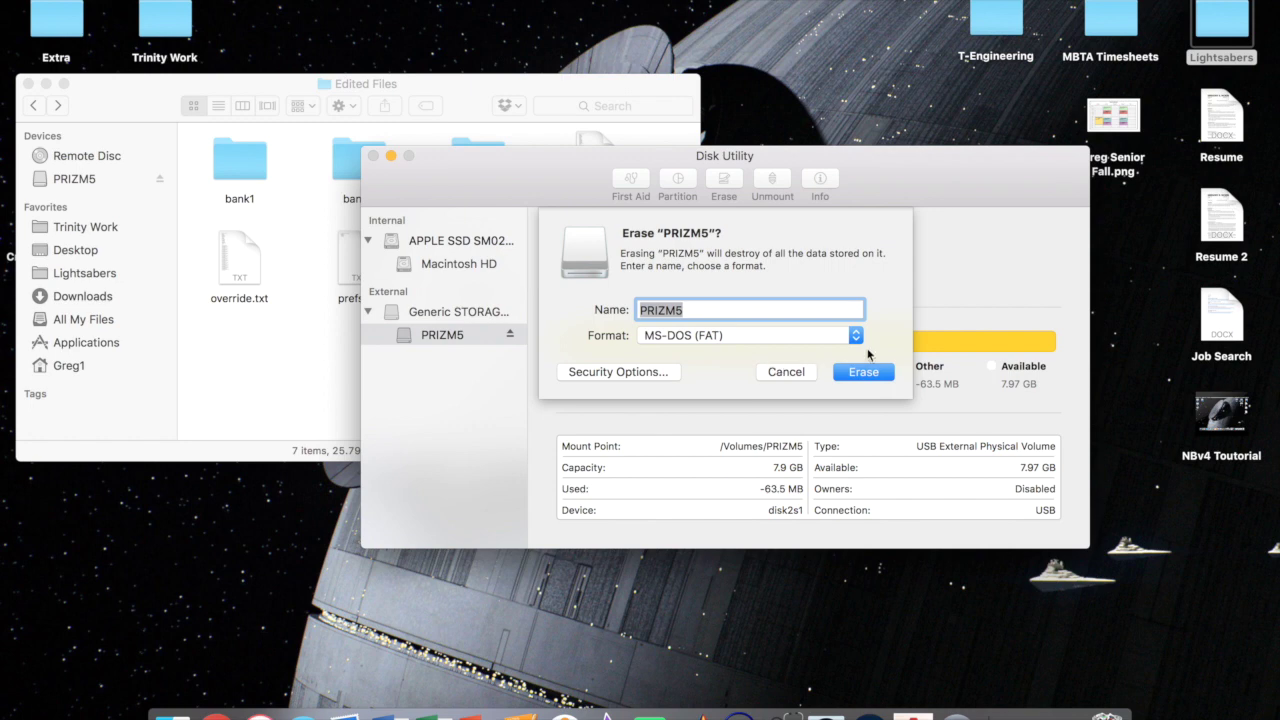
{"action": "left_click", "coordinate": [864, 372]}
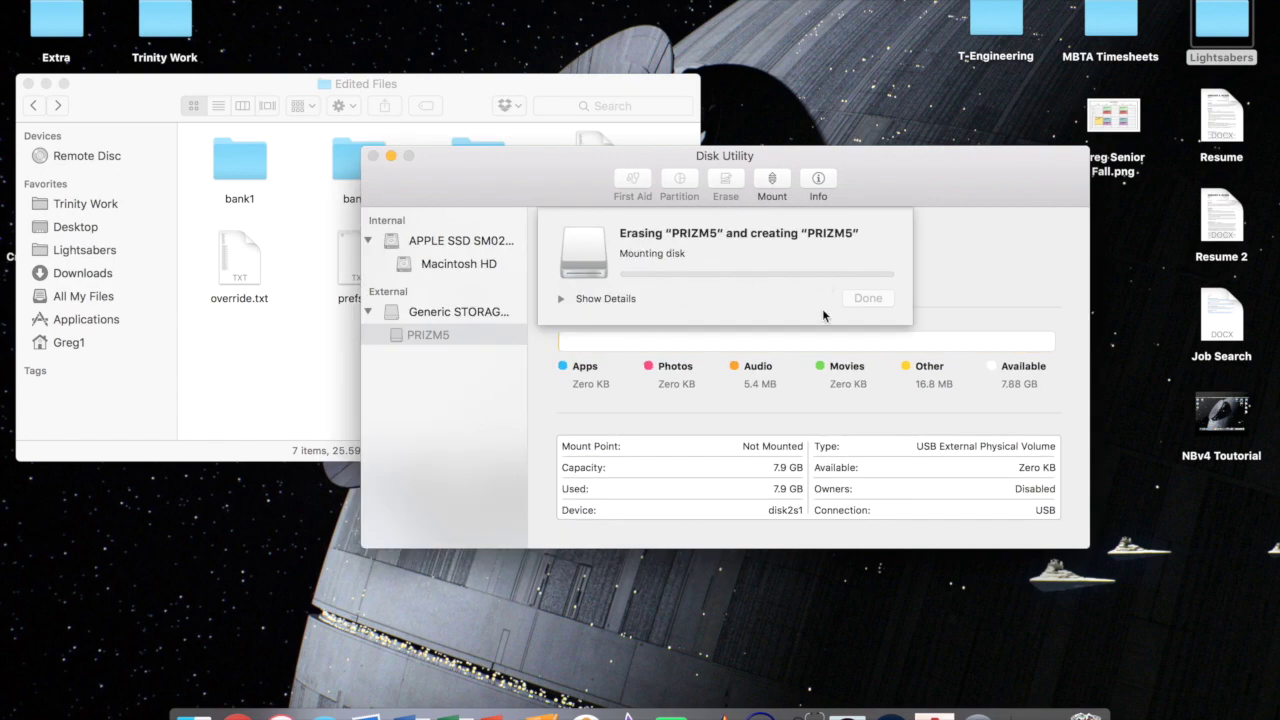
{"action": "left_click", "coordinate": [391, 157]}
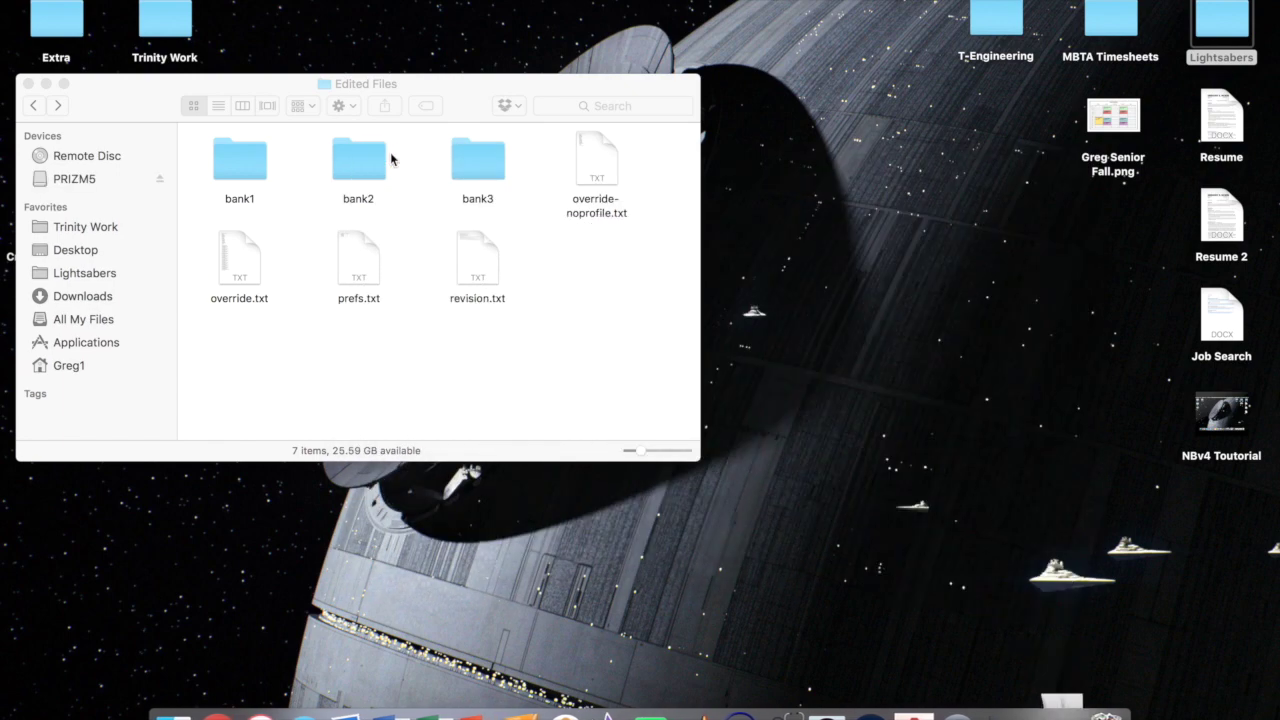
- Copy all seven items from the Edited Files folder in TESTING onto the erased PRIZM5 card
{"action": "left_click", "coordinate": [285, 350]}
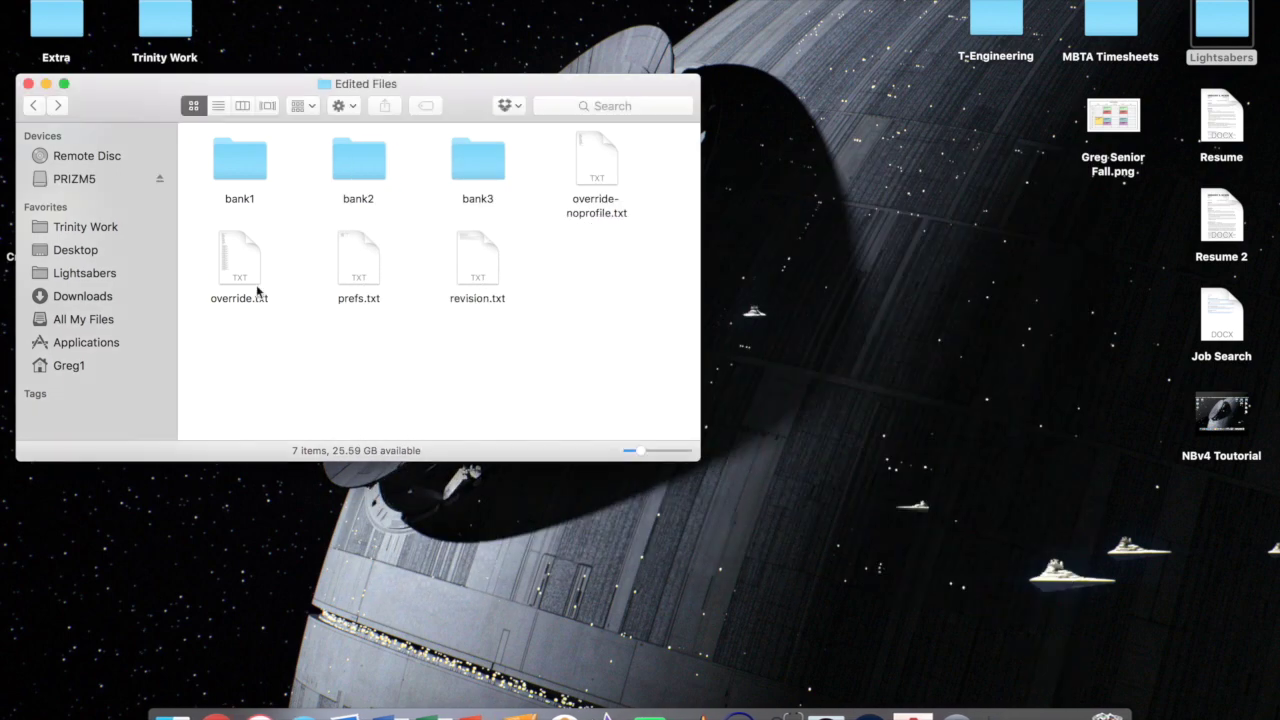
{"action": "left_click", "coordinate": [33, 105]}
{"action": "double_click", "coordinate": [373, 168]}
{"action": "left_click_drag", "start_coordinate": [196, 129], "coordinate": [620, 317]}
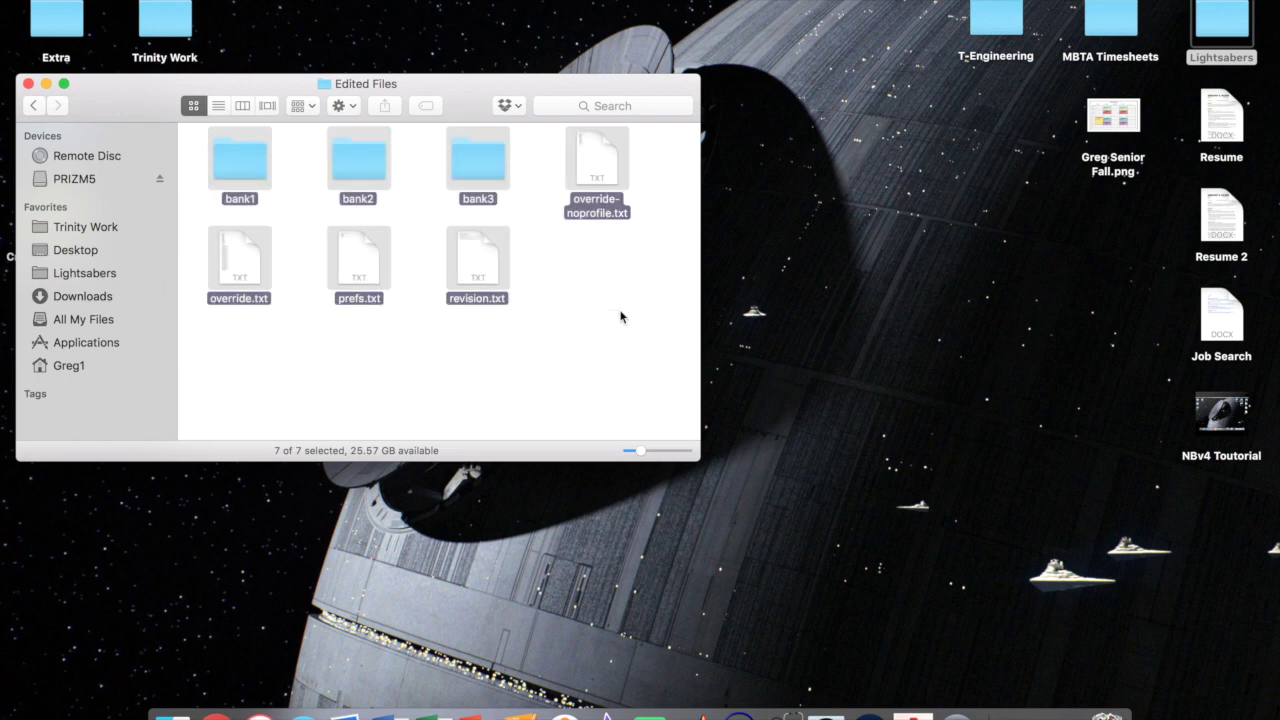
{"action": "right_click", "coordinate": [491, 259]}
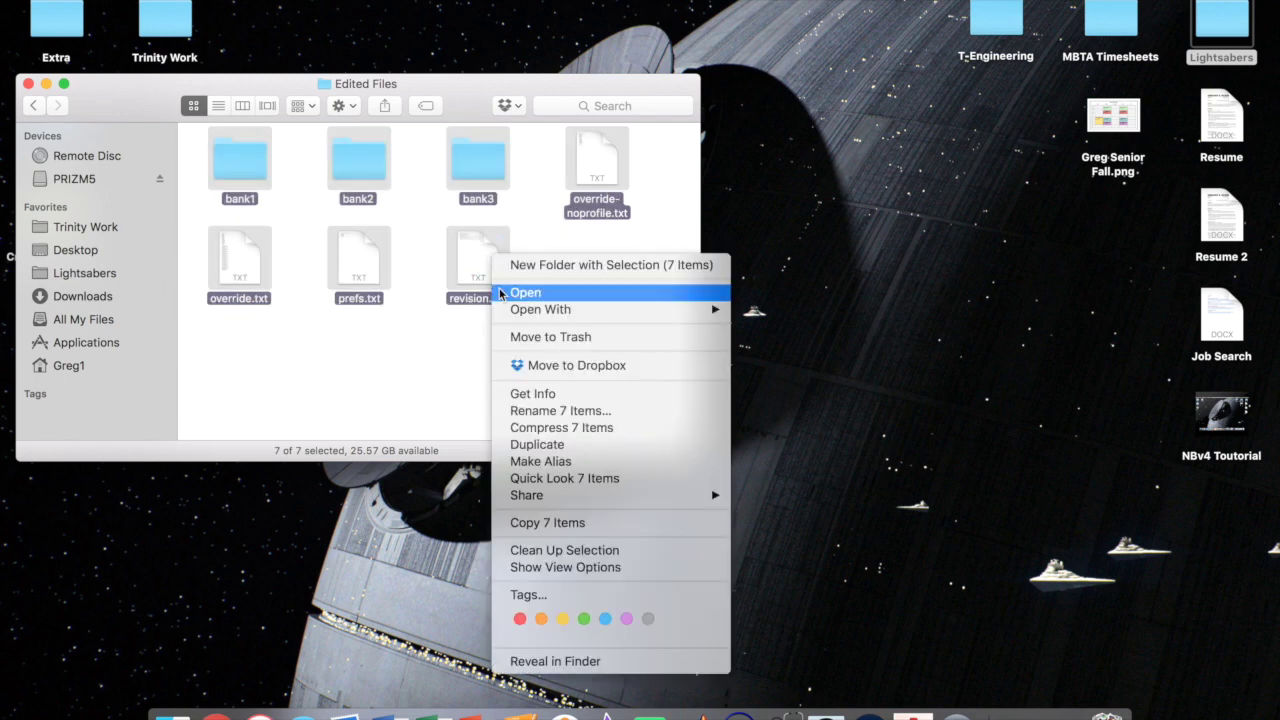
{"action": "left_click", "coordinate": [541, 525]}
{"action": "left_click", "coordinate": [417, 399]}
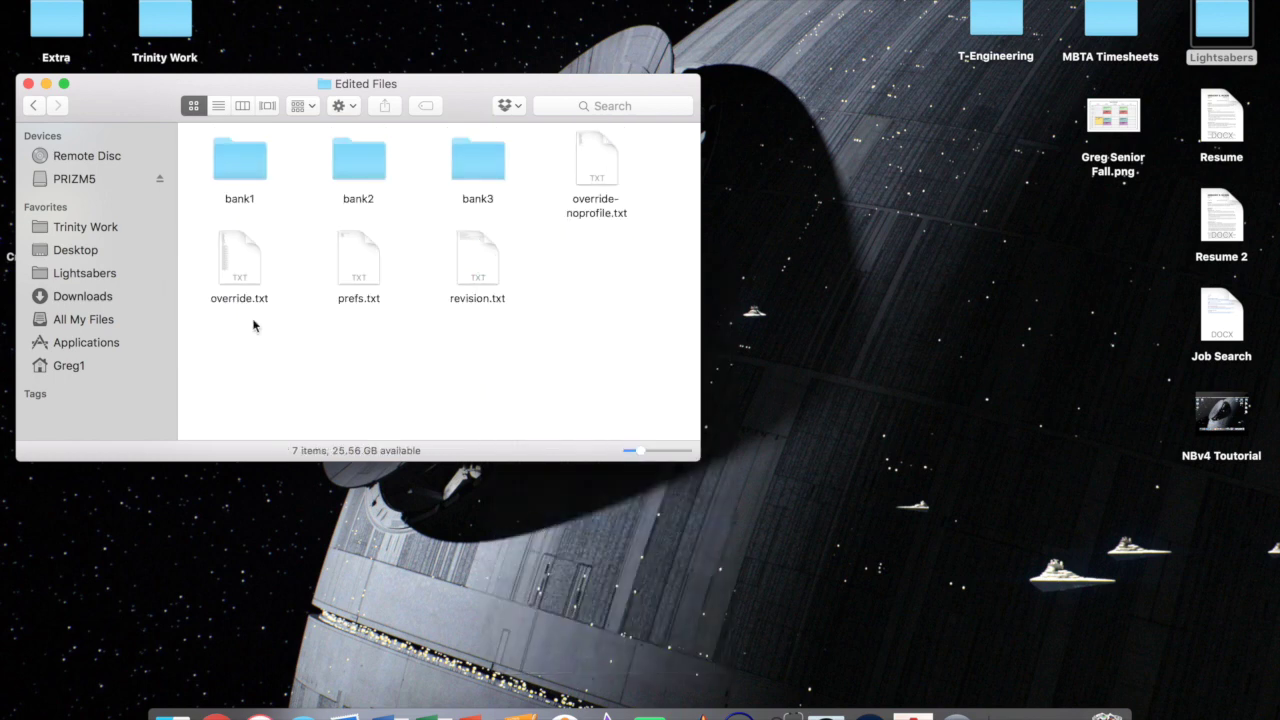
{"action": "left_click", "coordinate": [67, 180]}
{"action": "right_click", "coordinate": [224, 174]}
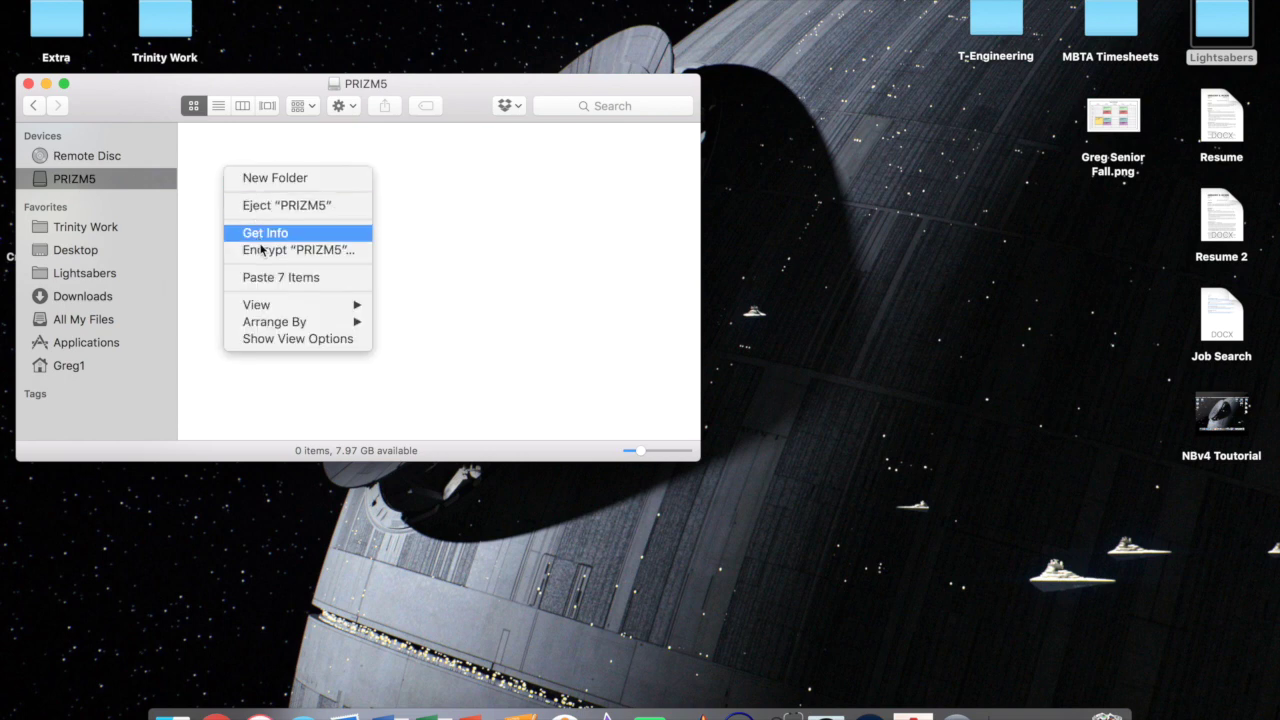
{"action": "left_click", "coordinate": [268, 278]}
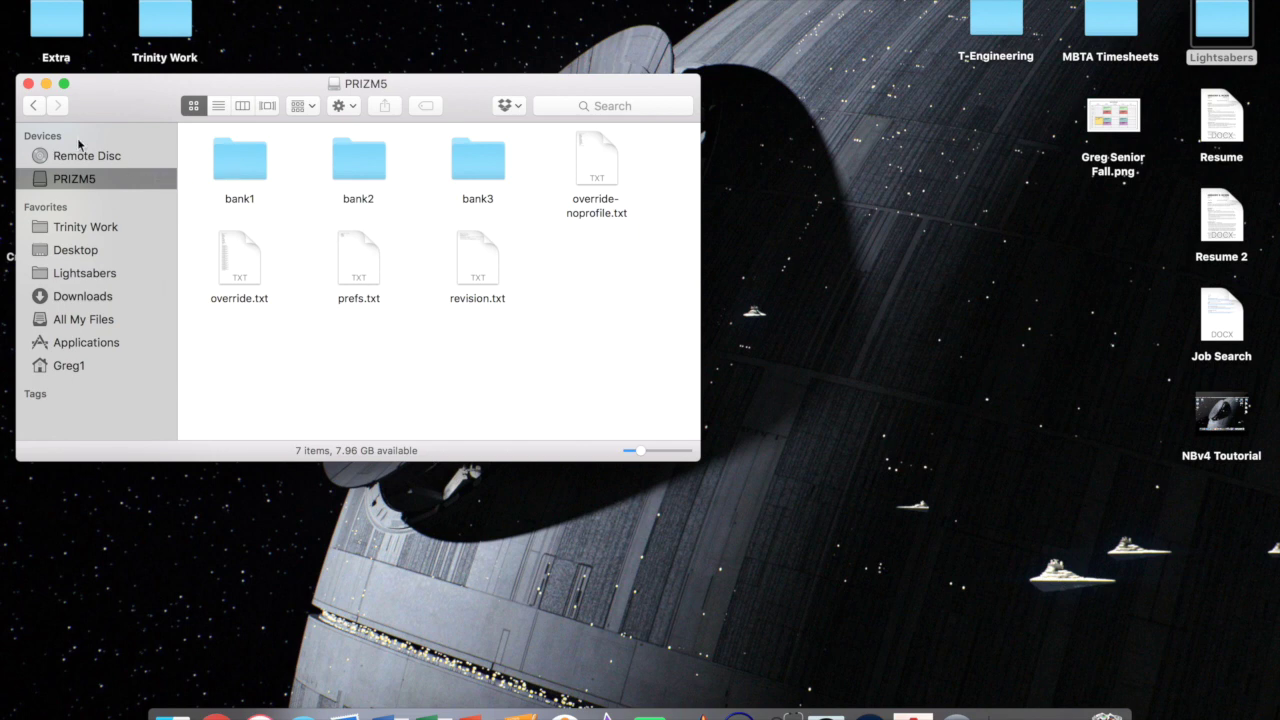
- Examine the sound files in the bank2 folder of Edited Files and return to the parent folders
{"action": "left_click", "coordinate": [33, 105]}
{"action": "left_click", "coordinate": [33, 105]}
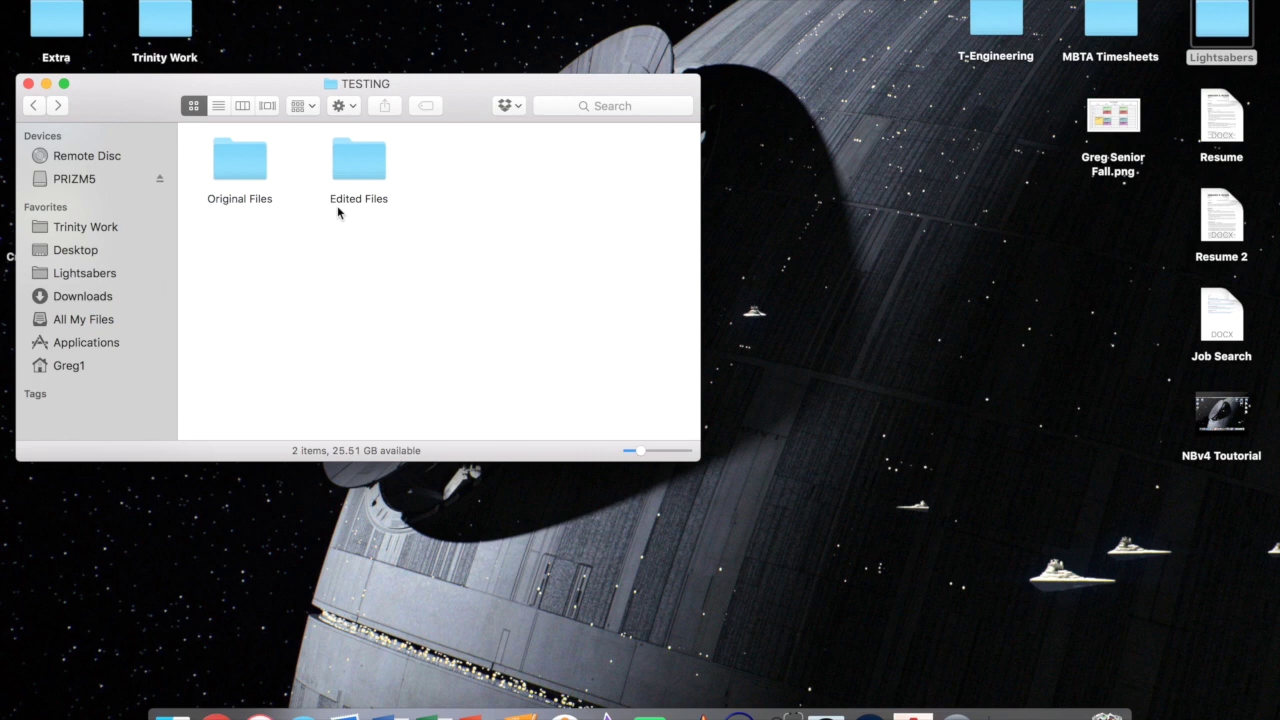
{"action": "double_click", "coordinate": [355, 166]}
{"action": "left_click", "coordinate": [363, 170]}
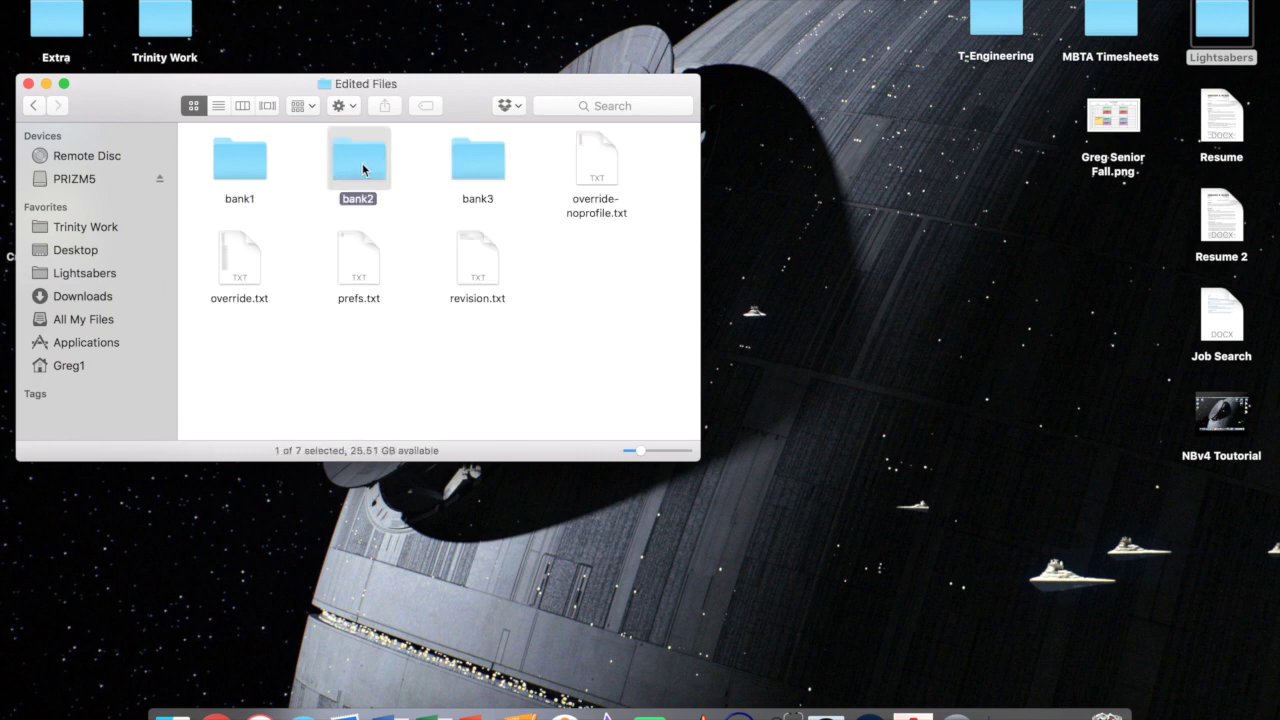
{"action": "double_click", "coordinate": [363, 170]}
{"action": "mouse_move", "coordinate": [248, 172]}
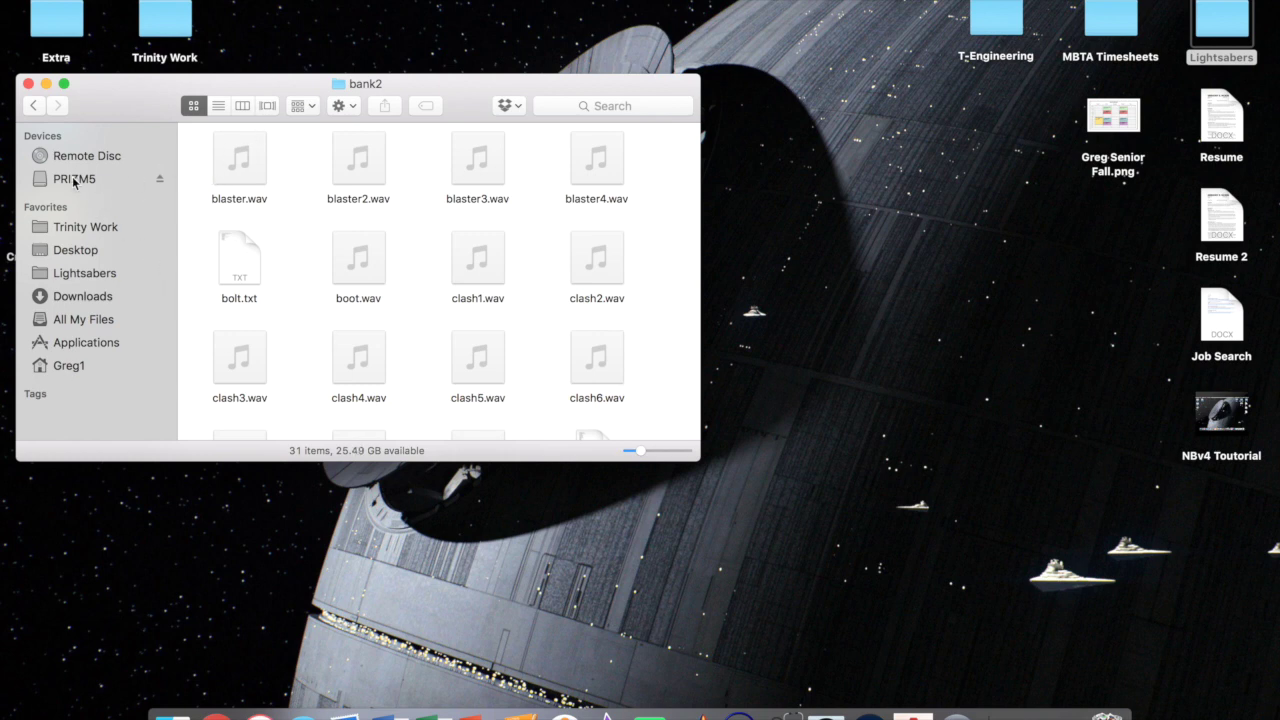
{"action": "left_click", "coordinate": [34, 106]}
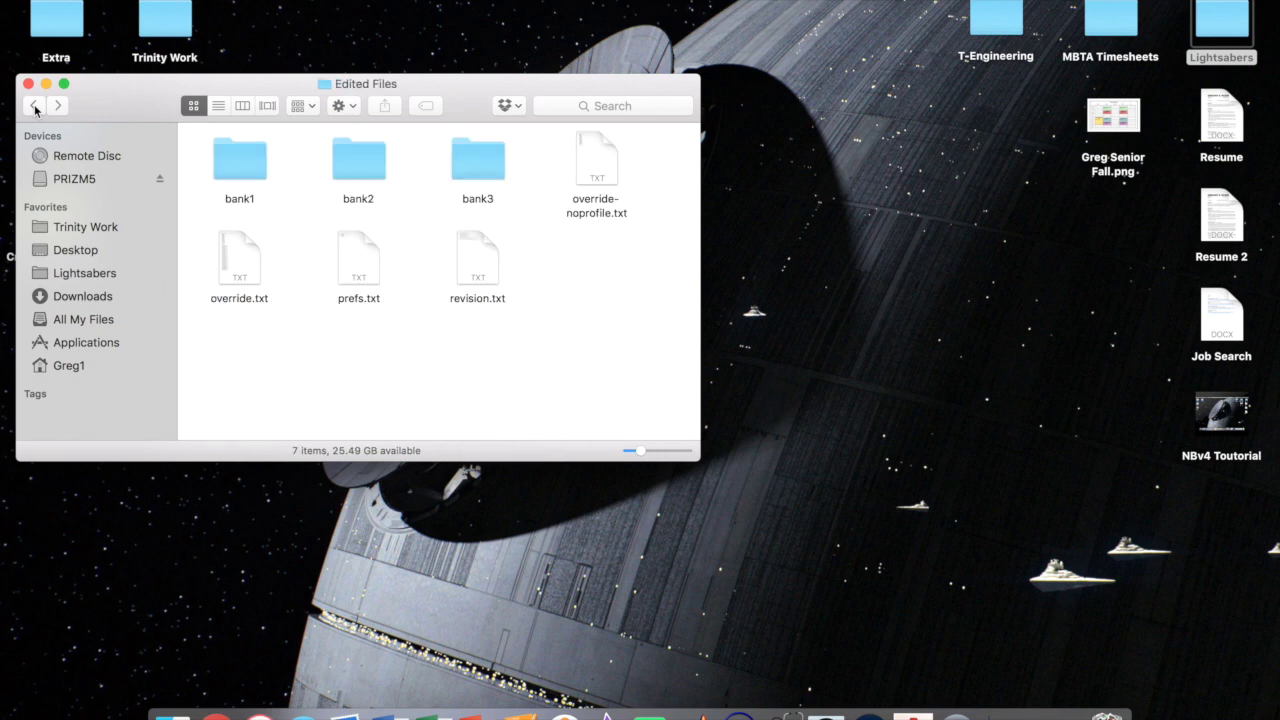
{"action": "left_click", "coordinate": [34, 106]}
{"action": "left_click", "coordinate": [58, 106]}
- Check the root contents of the PRIZM5 card and eject the card
{"action": "left_click", "coordinate": [75, 181]}
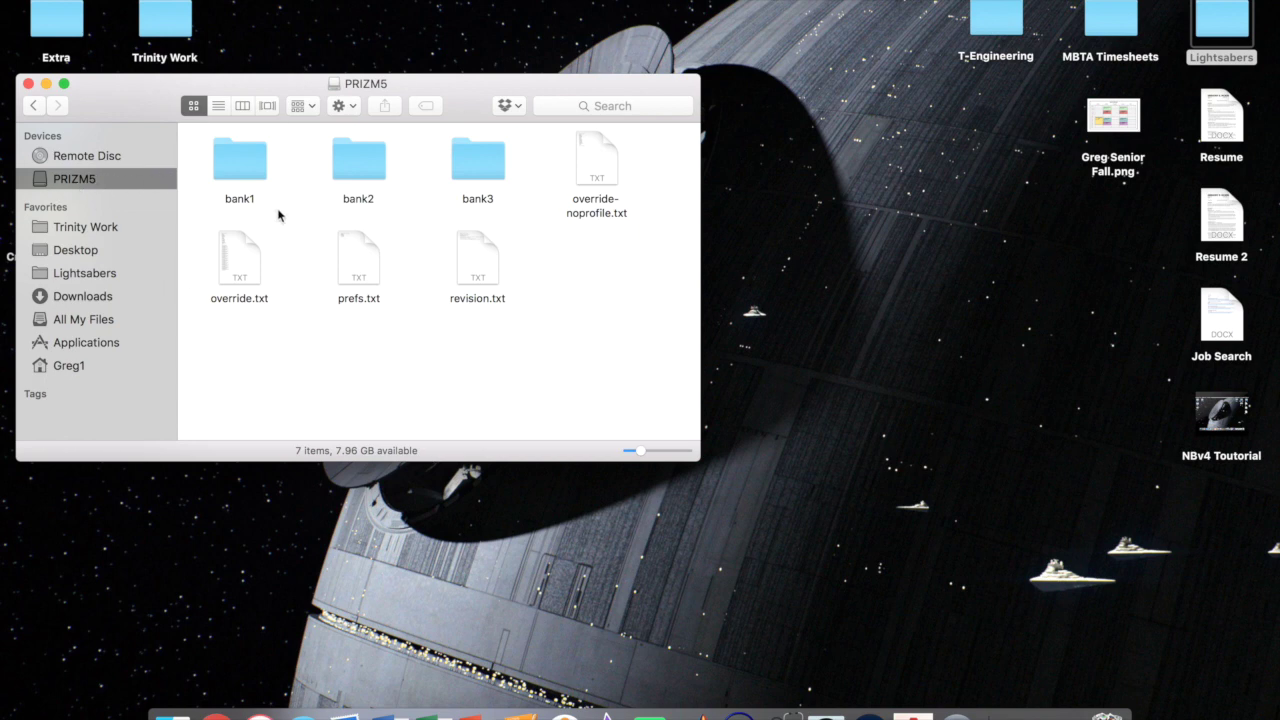
{"action": "left_click", "coordinate": [157, 178]}
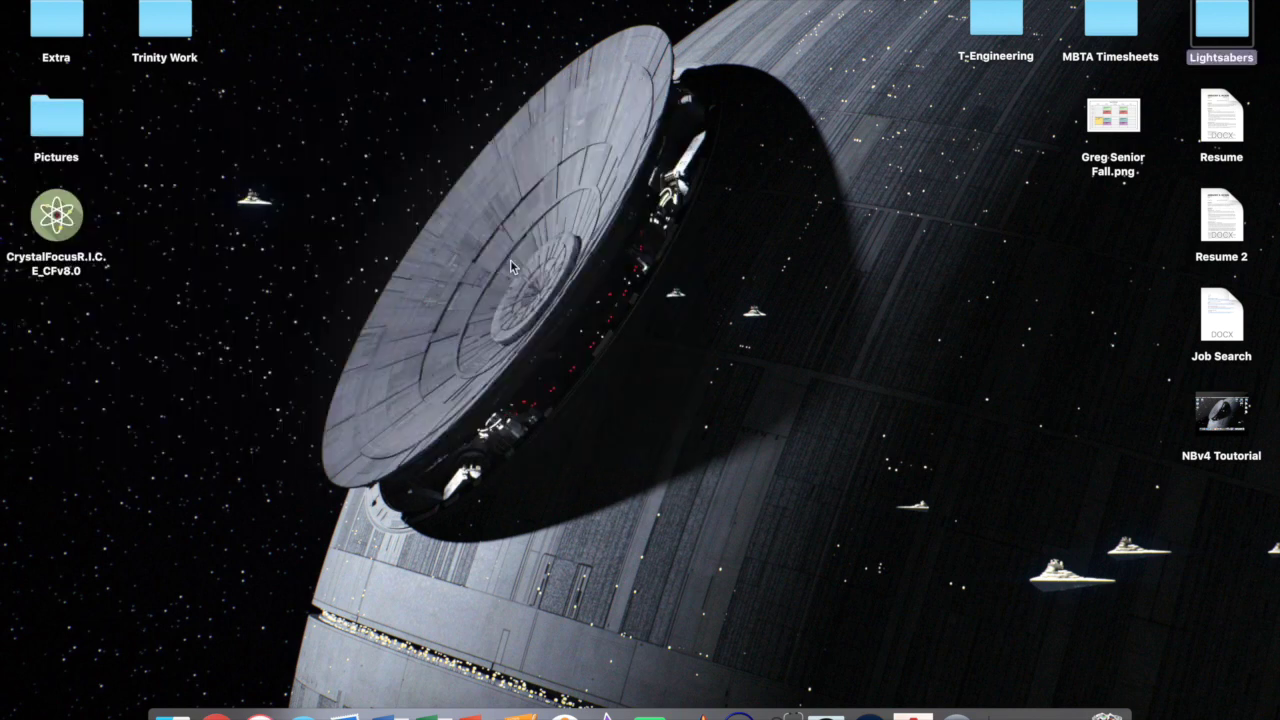
{"action": "left_click", "coordinate": [748, 167]}
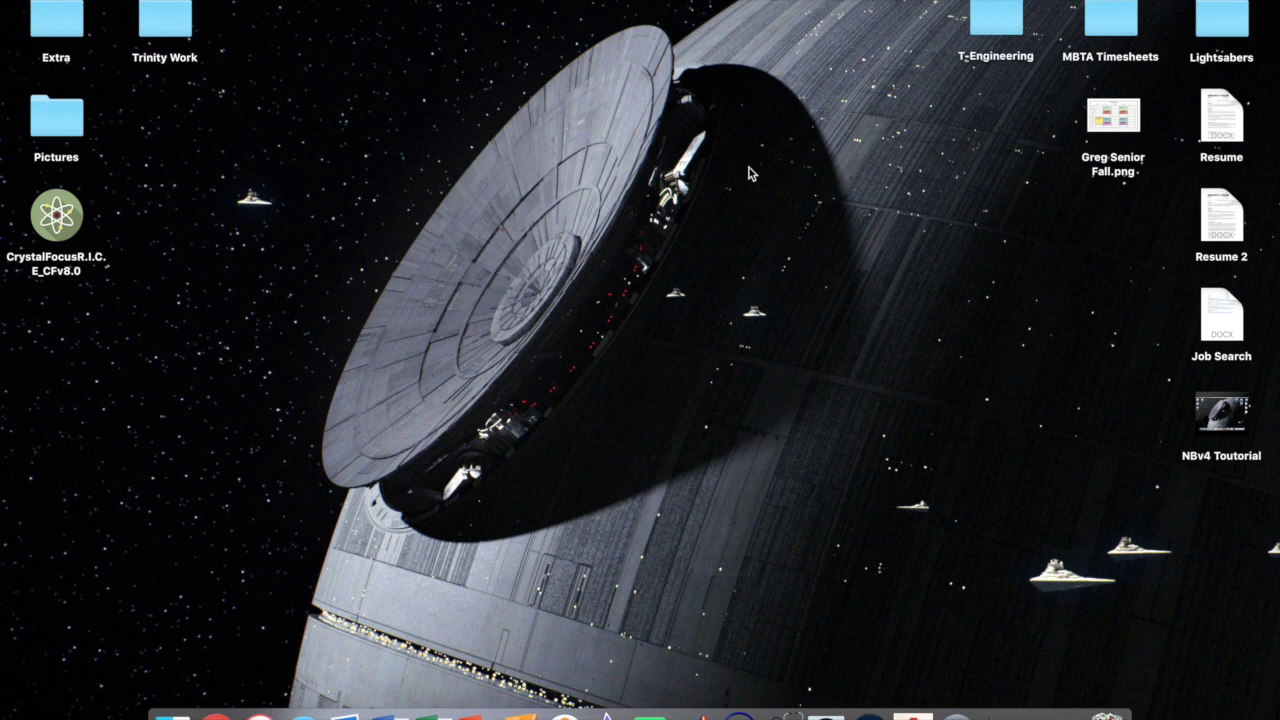